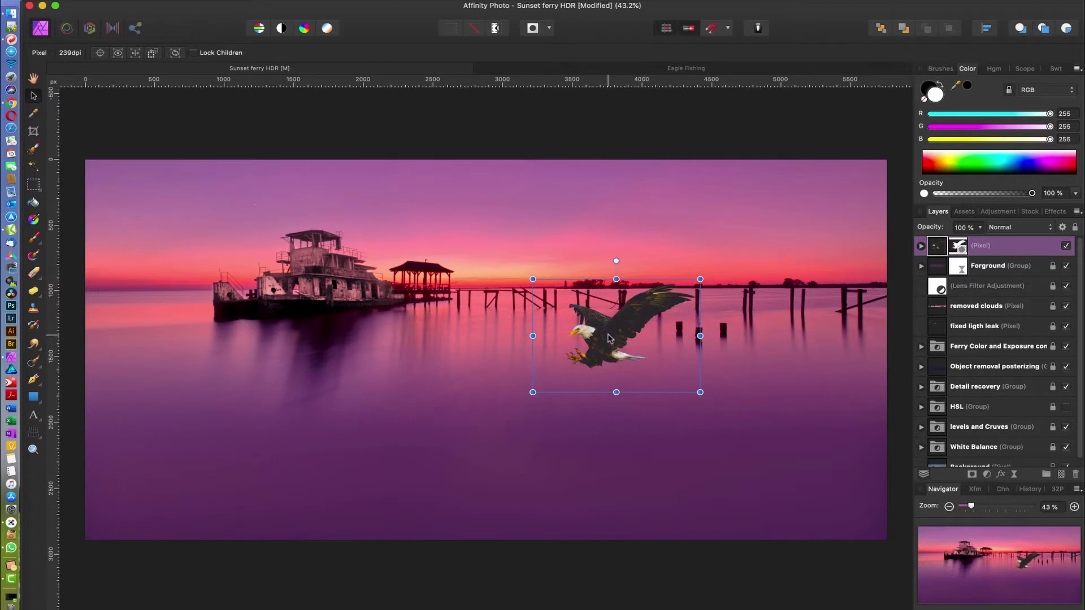
# - Rename the new layer to 'Eagle'
pyautogui.doubleClick(981, 246)
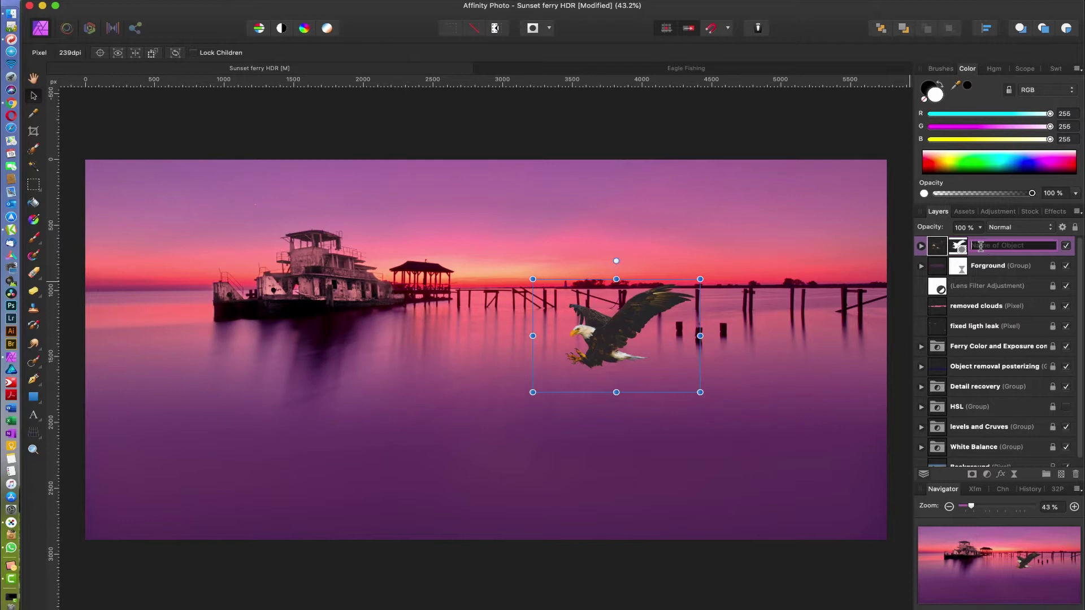
pyautogui.write('Eagle')
pyautogui.press('Return')
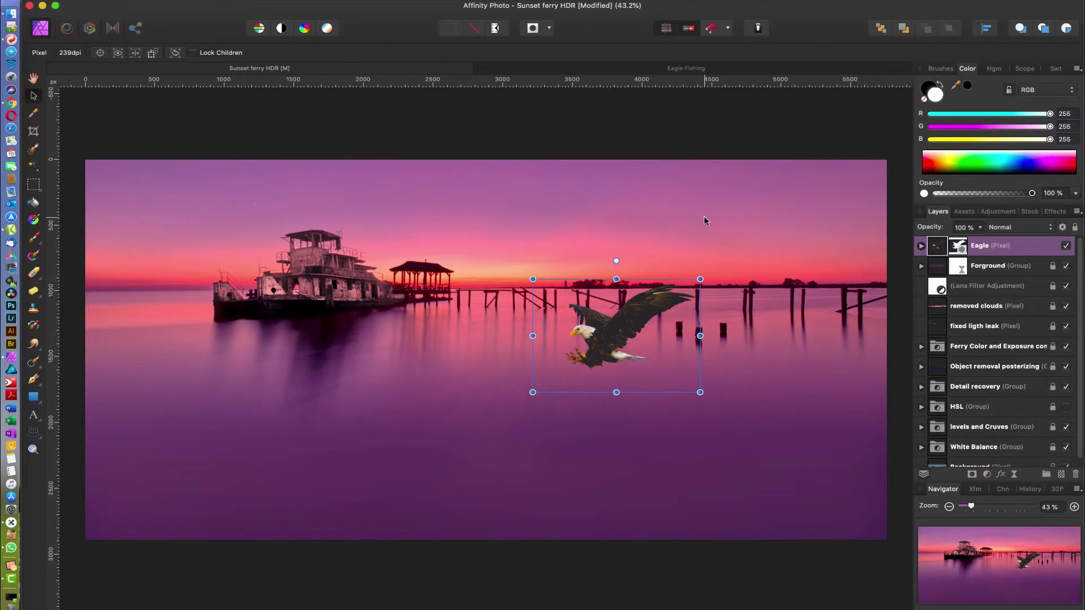
# - Shrink the eagle, tilt it about 10.7°, and place it low over the water by the pier posts
pyautogui.moveTo(611, 324); pyautogui.dragTo(574, 327)
pyautogui.moveTo(663, 281); pyautogui.dragTo(610, 311)
pyautogui.moveTo(562, 353); pyautogui.dragTo(600, 310)
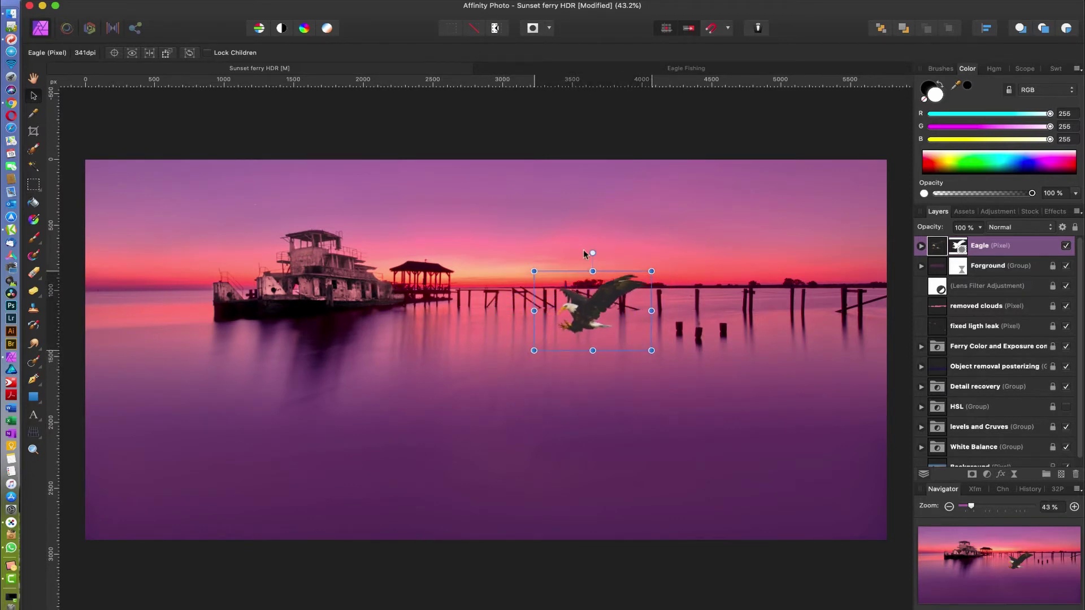
pyautogui.moveTo(590, 252); pyautogui.dragTo(663, 264)
pyautogui.moveTo(623, 305); pyautogui.dragTo(608, 302)
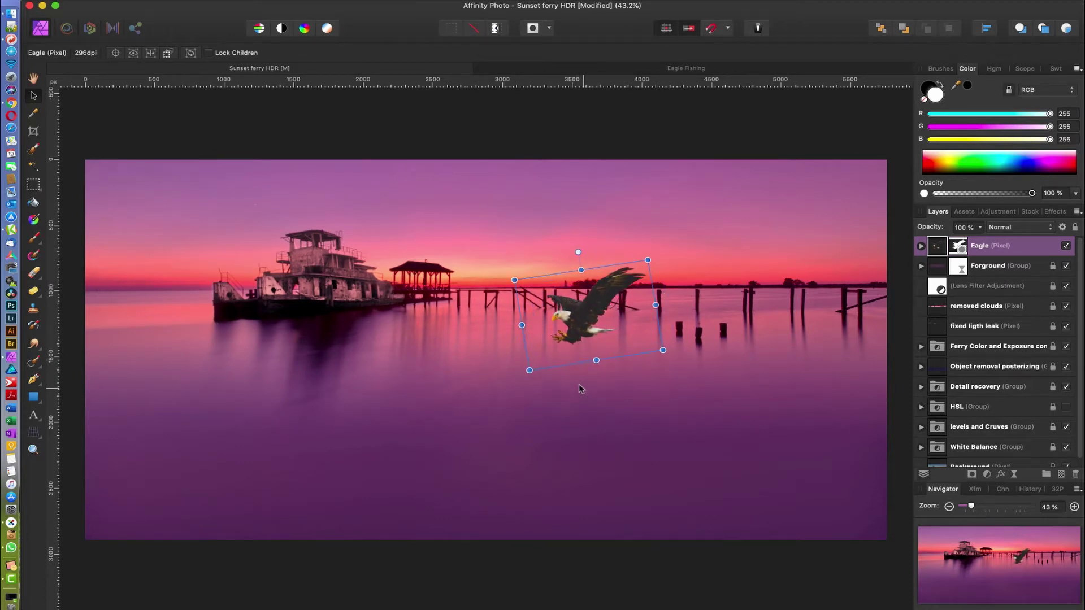
pyautogui.moveTo(589, 302); pyautogui.dragTo(587, 307)
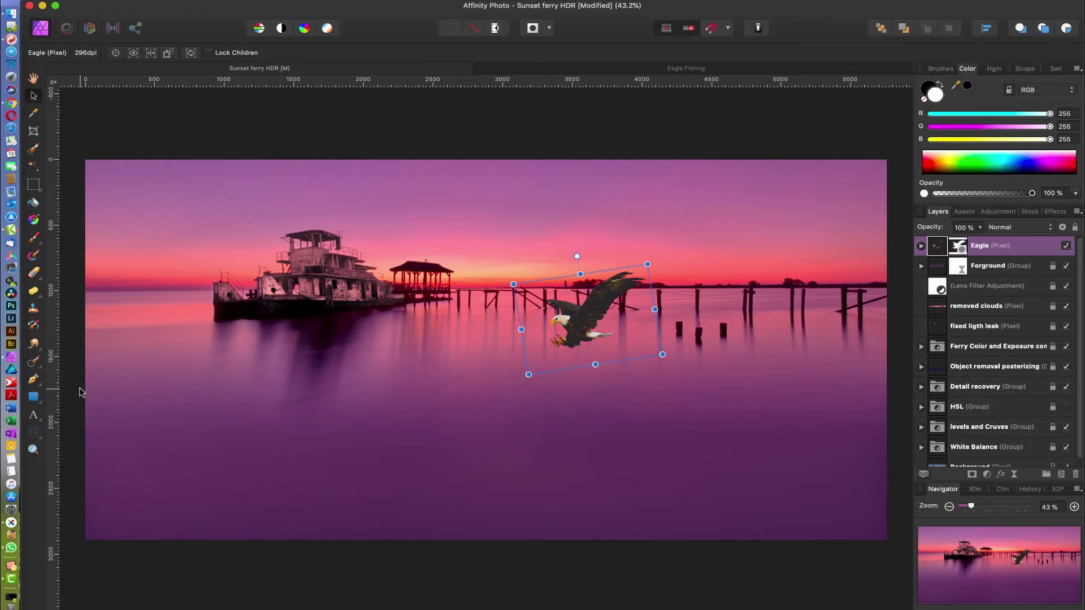
pyautogui.click(33, 433)
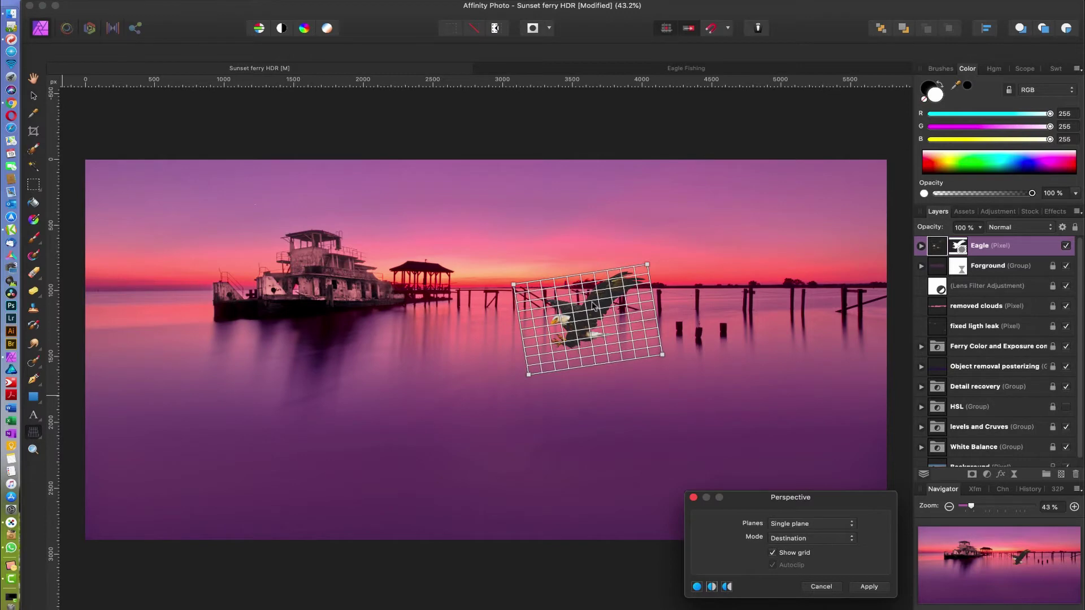
pyautogui.moveTo(529, 378); pyautogui.dragTo(559, 362)
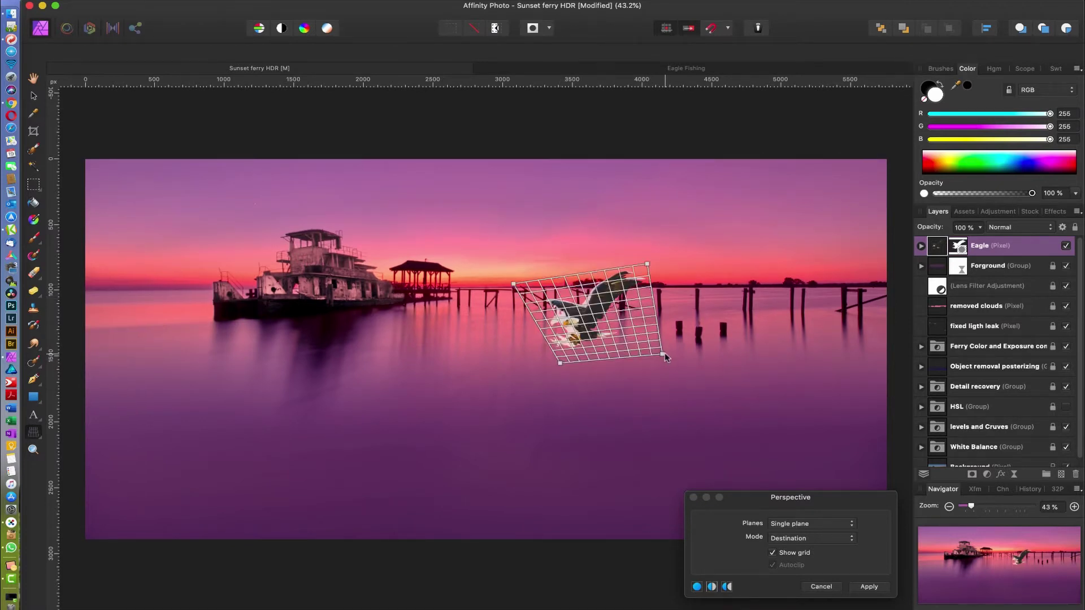
pyautogui.moveTo(661, 353); pyautogui.dragTo(645, 348)
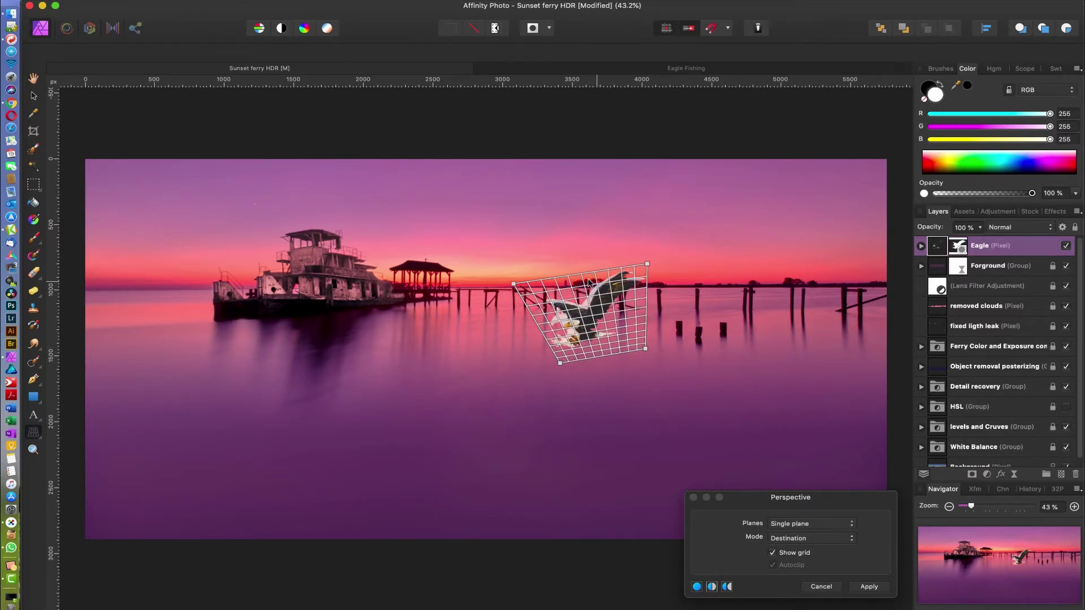
pyautogui.moveTo(514, 285)
pyautogui.mouseDown()
pyautogui.moveTo(503, 294)
pyautogui.moveTo(520, 290)
pyautogui.mouseUp()
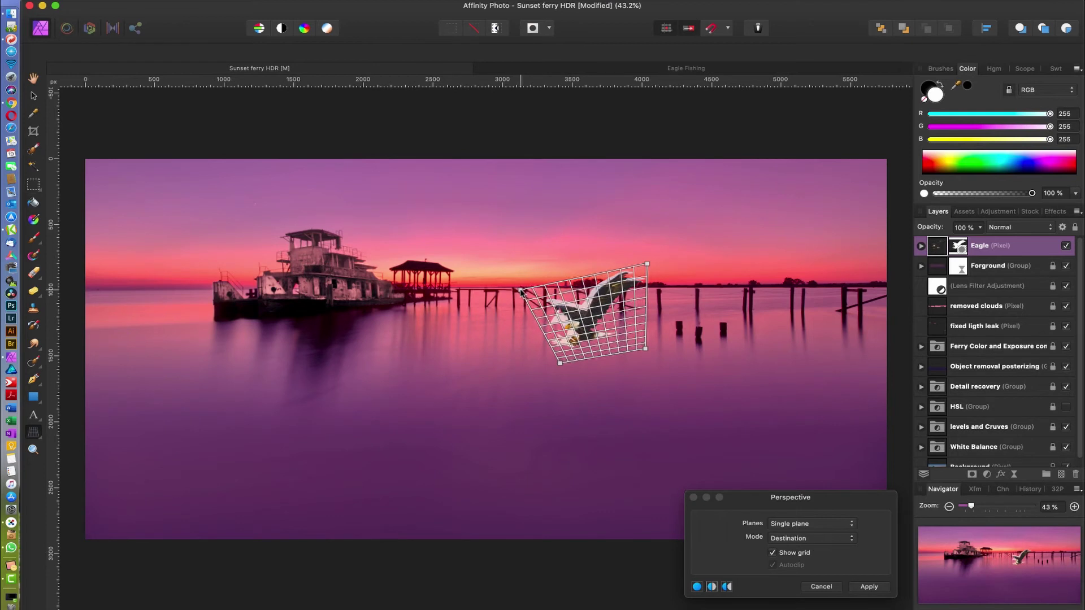
pyautogui.press('Return')
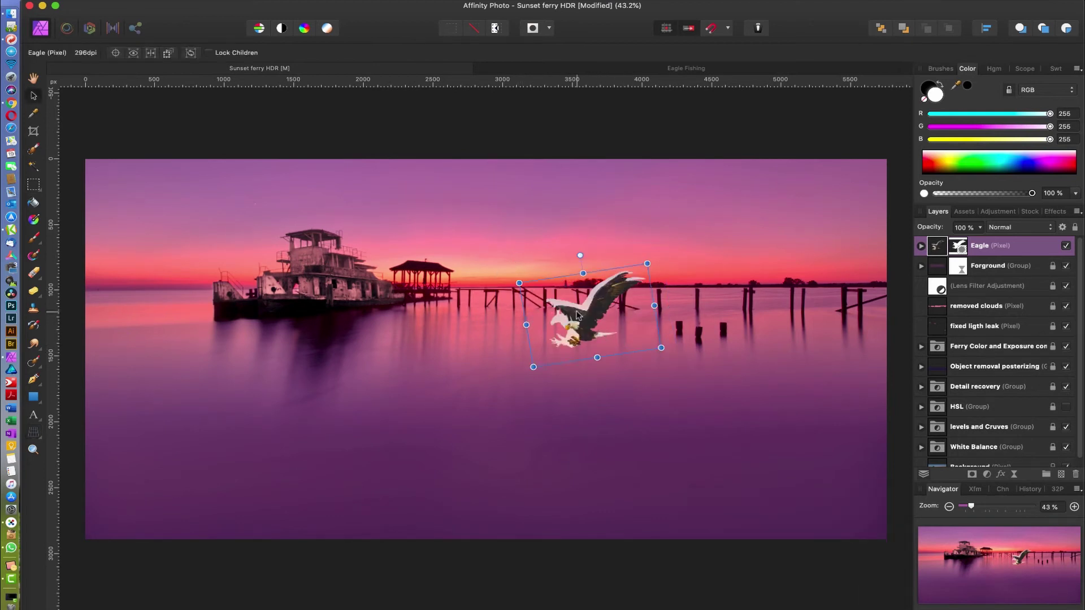
pyautogui.moveTo(597, 323)
pyautogui.mouseDown()
pyautogui.moveTo(620, 318)
pyautogui.moveTo(596, 325)
pyautogui.mouseUp()
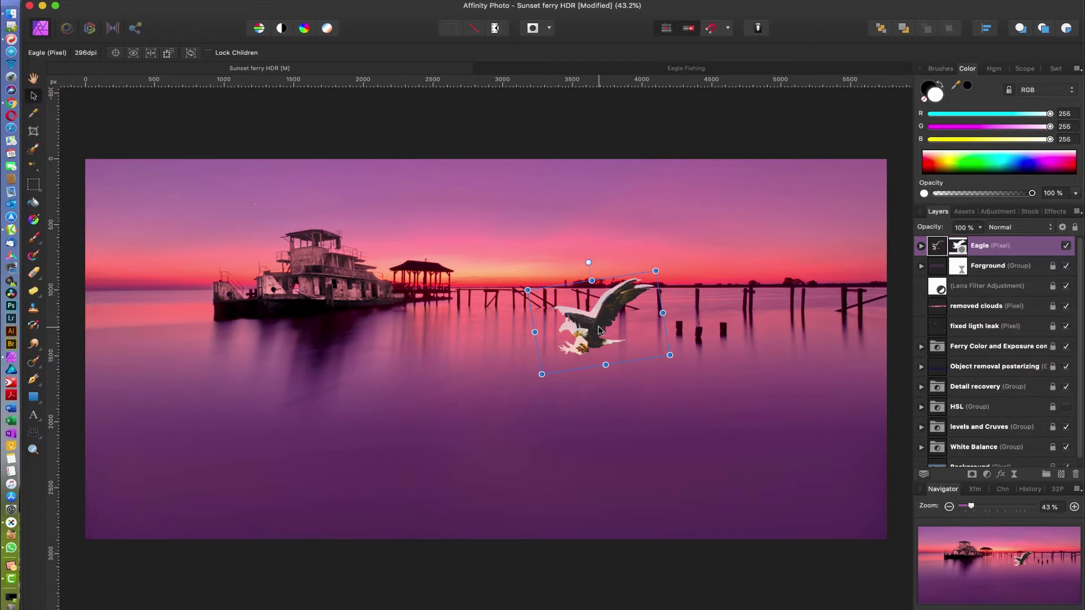
pyautogui.press('super+z')
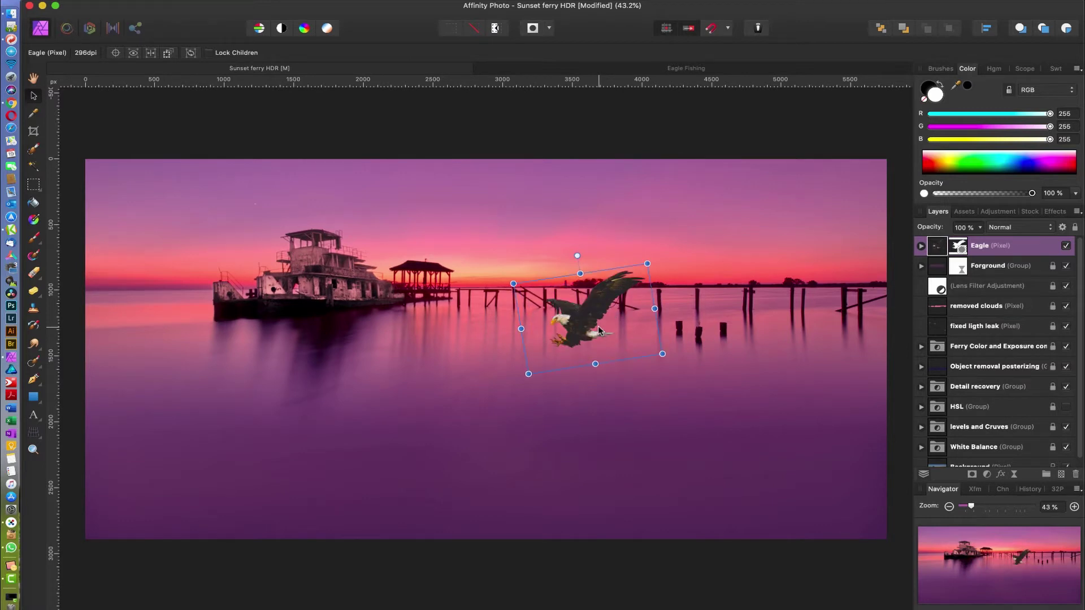
# - Rasterize the Eagle layer and rotate the eagle about 9.1°
pyautogui.rightClick(986, 249)
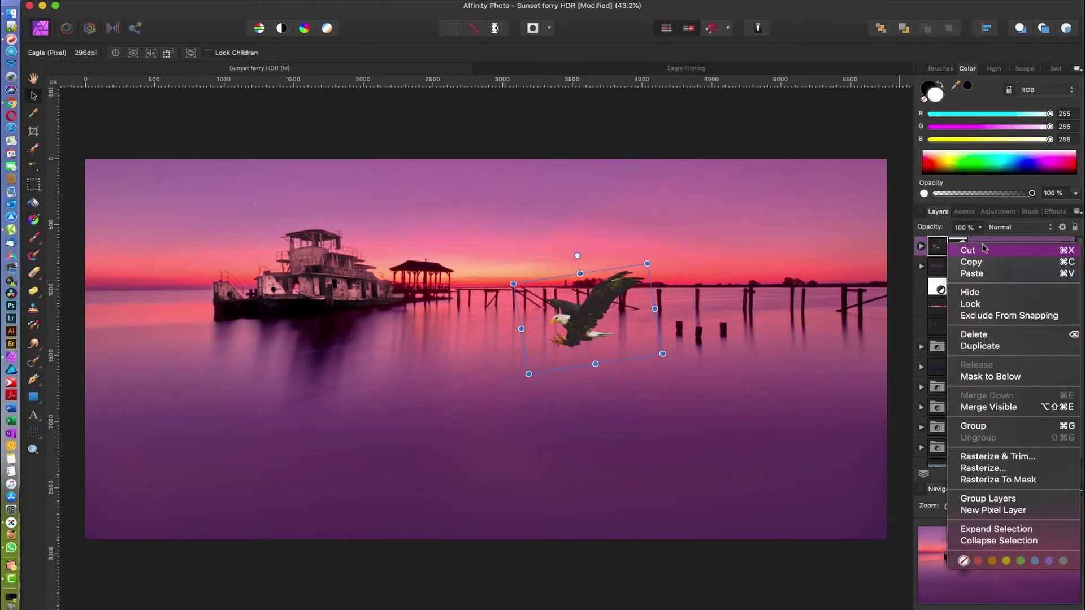
pyautogui.click(985, 468)
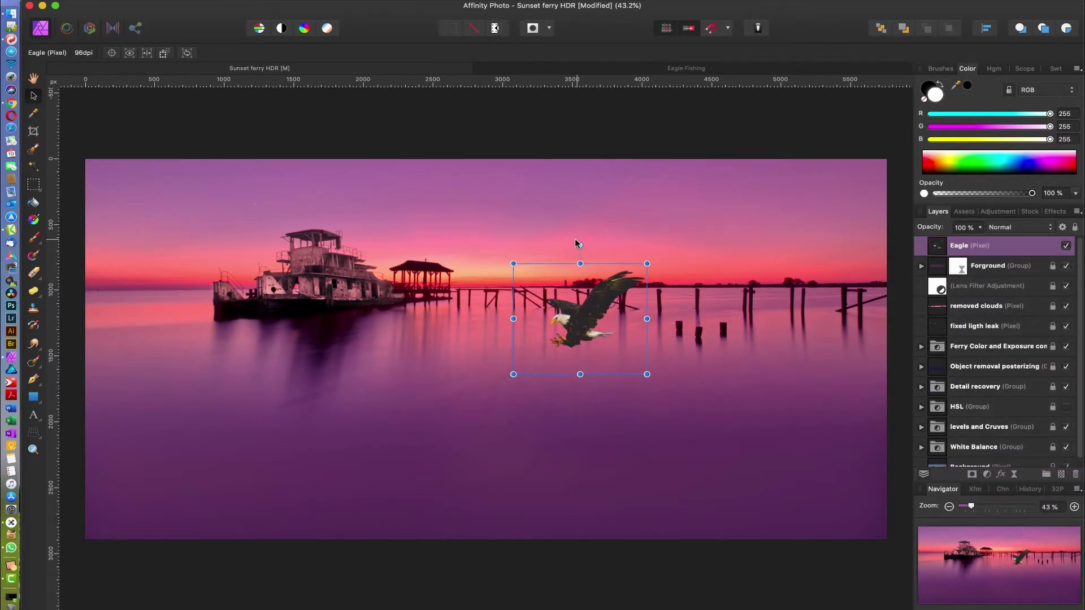
pyautogui.moveTo(580, 245); pyautogui.dragTo(568, 247)
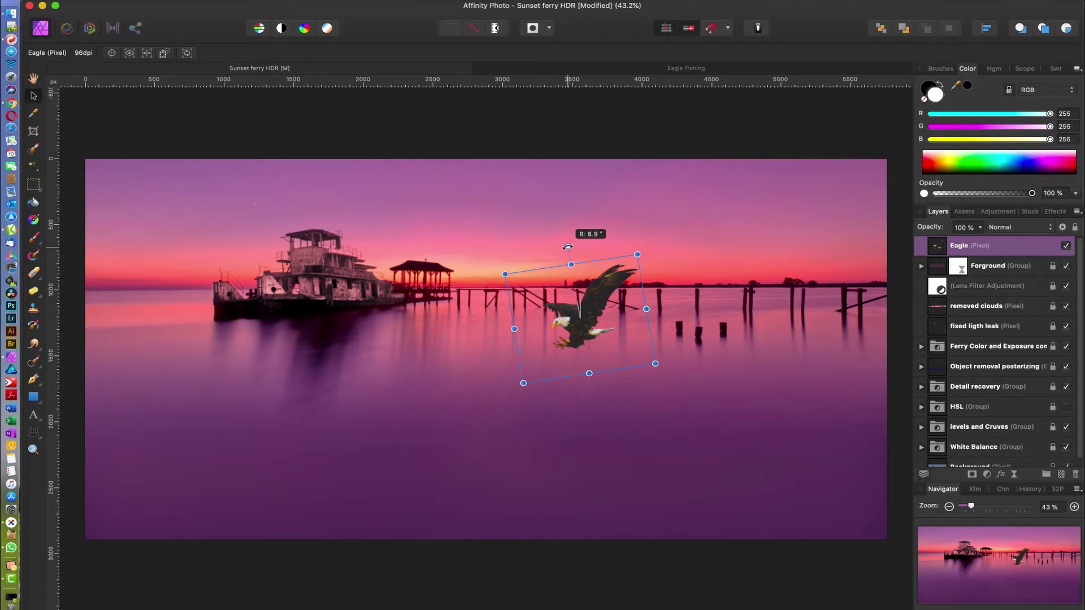
# - Perspective-warp the eagle by pulling its four corners to skew it over the water
pyautogui.click(33, 433)
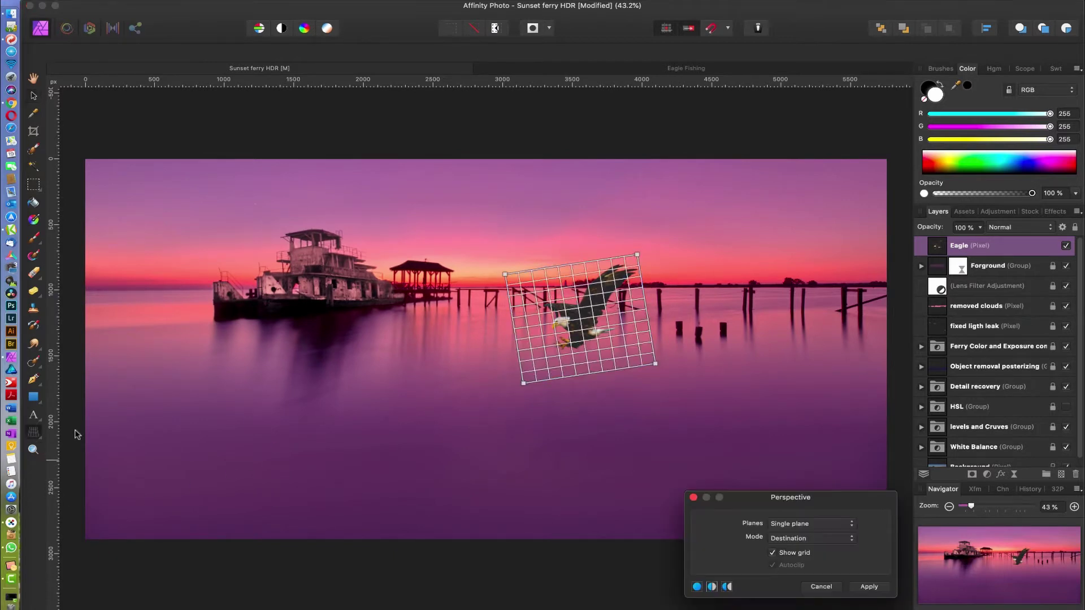
pyautogui.moveTo(524, 383); pyautogui.dragTo(546, 368)
pyautogui.moveTo(656, 363)
pyautogui.mouseDown()
pyautogui.moveTo(630, 339)
pyautogui.moveTo(644, 355)
pyautogui.mouseUp()
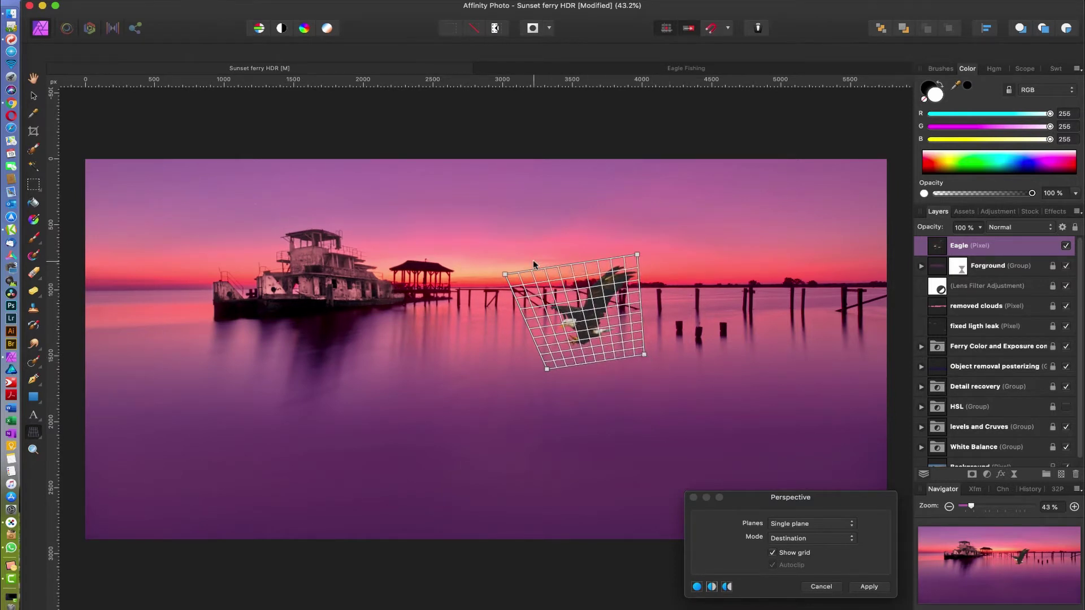
pyautogui.moveTo(510, 276); pyautogui.dragTo(500, 279)
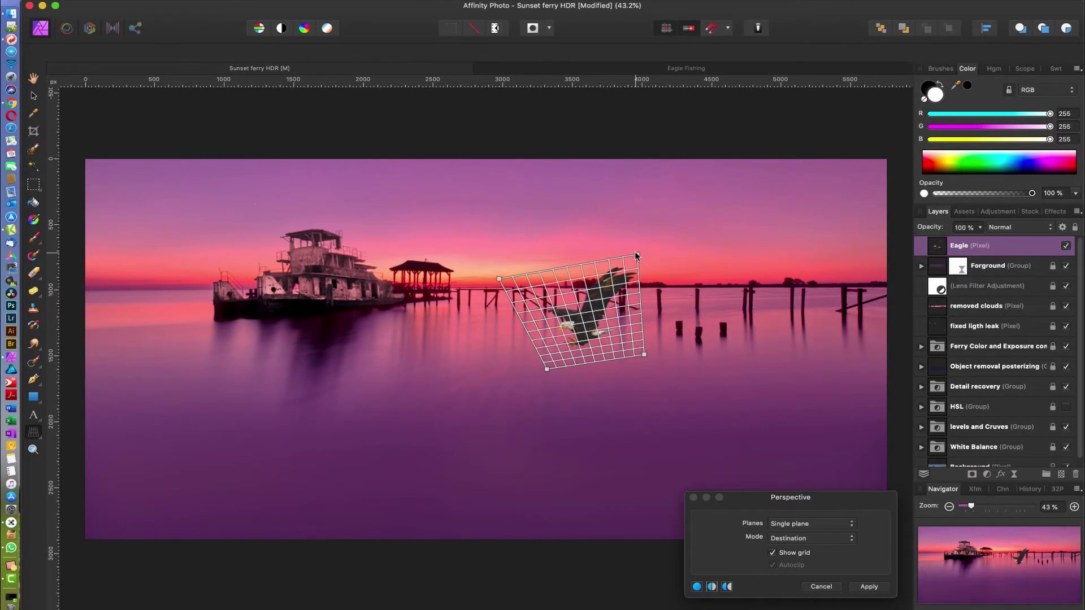
pyautogui.moveTo(637, 255); pyautogui.dragTo(625, 255)
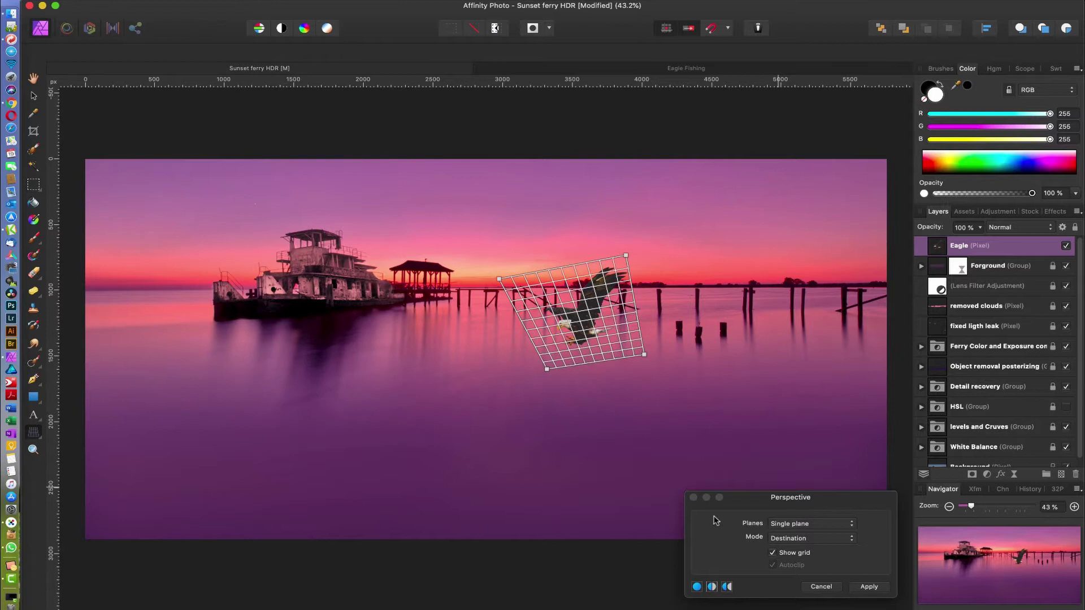
# - Hide the perspective grid and keep the single-plane, Destination warp mode
pyautogui.click(773, 553)
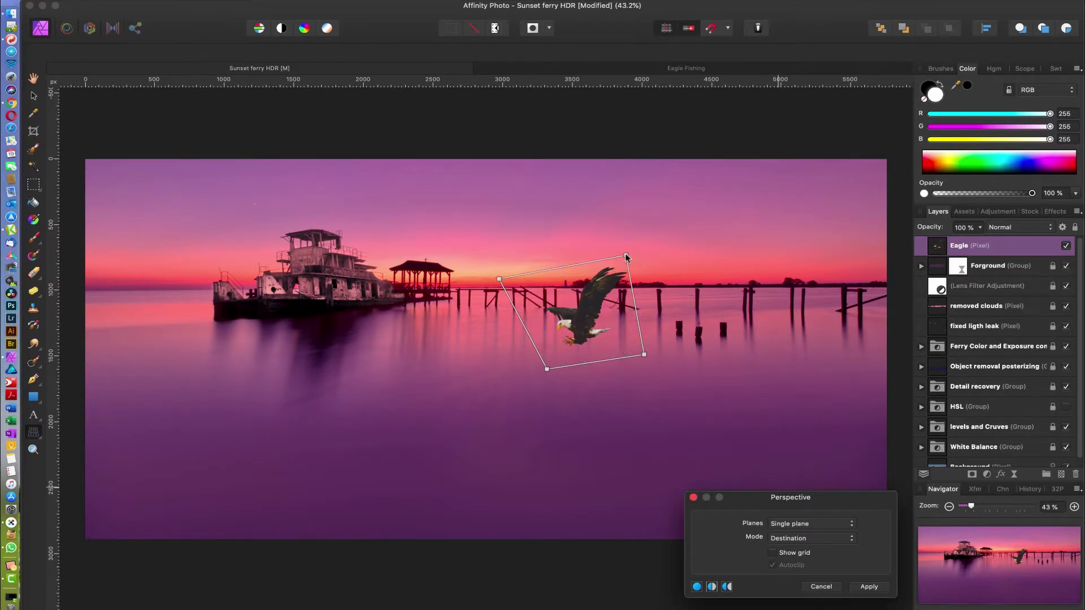
pyautogui.click(774, 556)
pyautogui.click(775, 555)
pyautogui.click(826, 526)
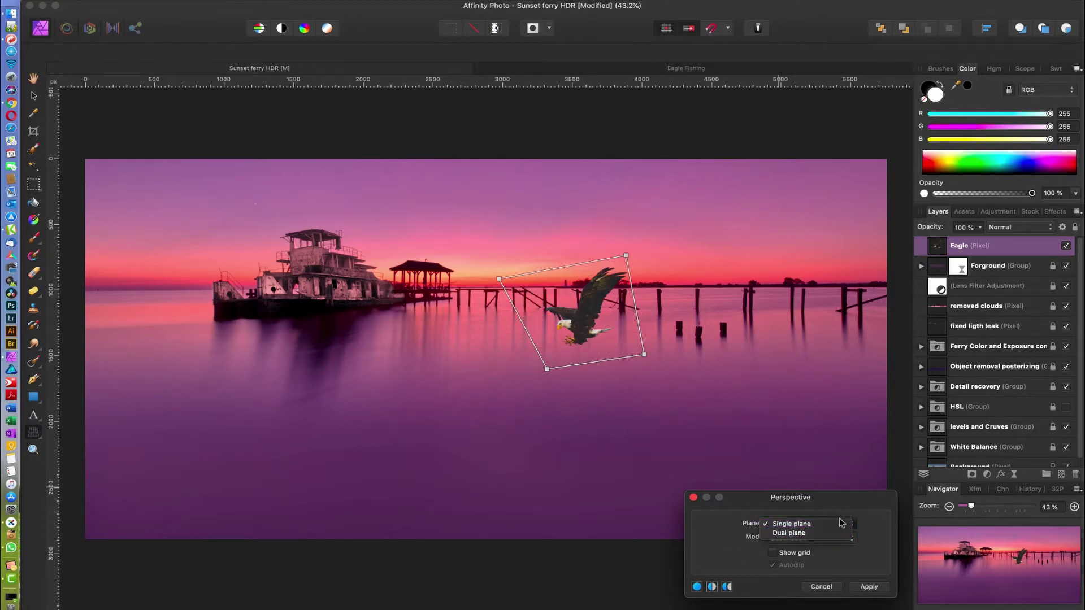
pyautogui.click(888, 527)
pyautogui.click(832, 539)
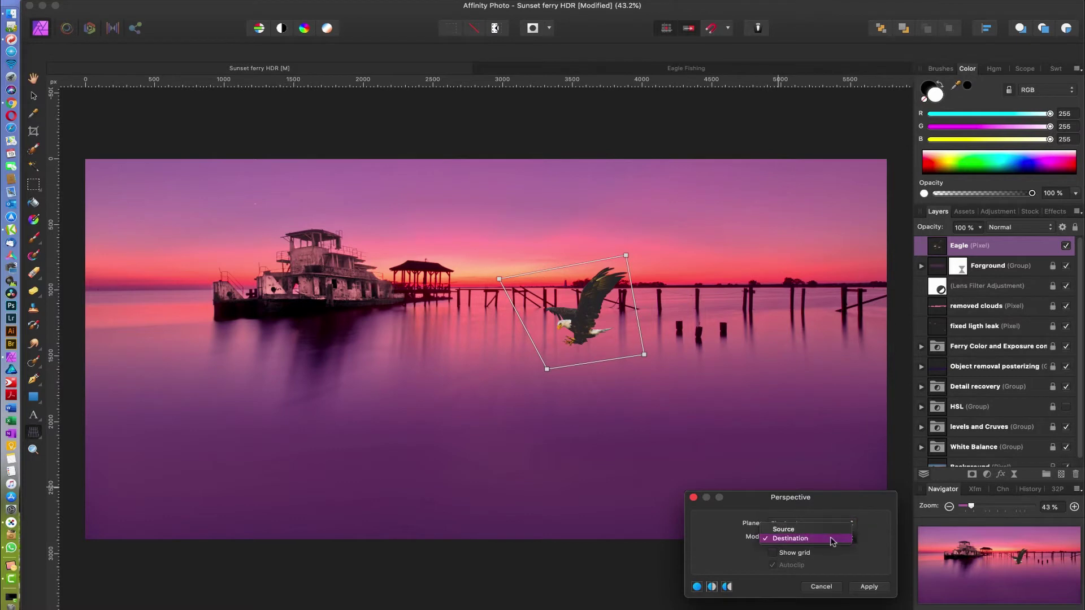
pyautogui.click(880, 537)
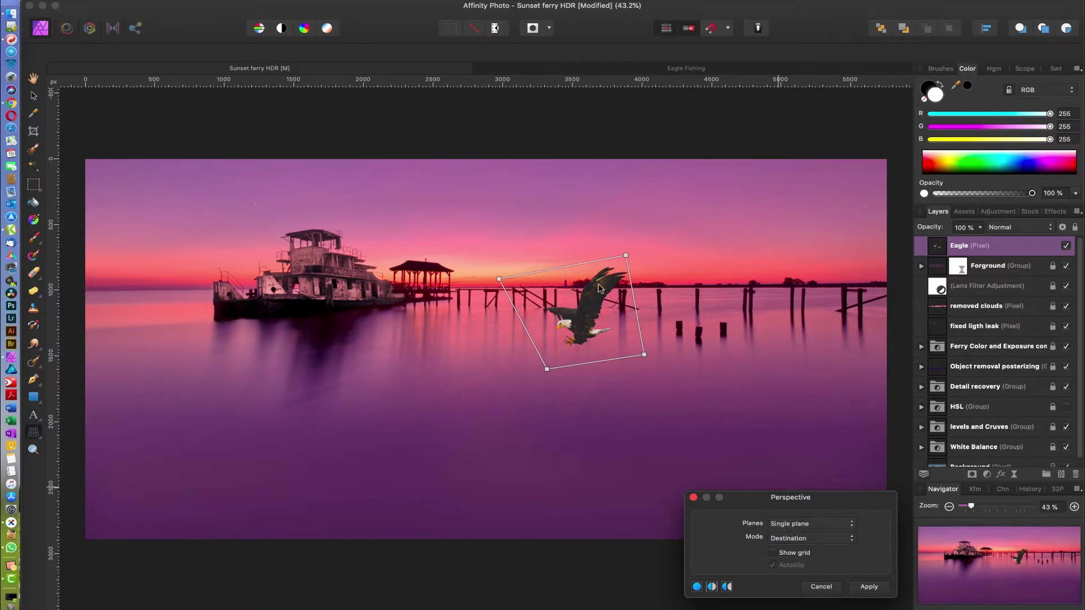
# - Refine the warp corners inward and commit the perspective warp
pyautogui.moveTo(625, 256); pyautogui.dragTo(615, 262)
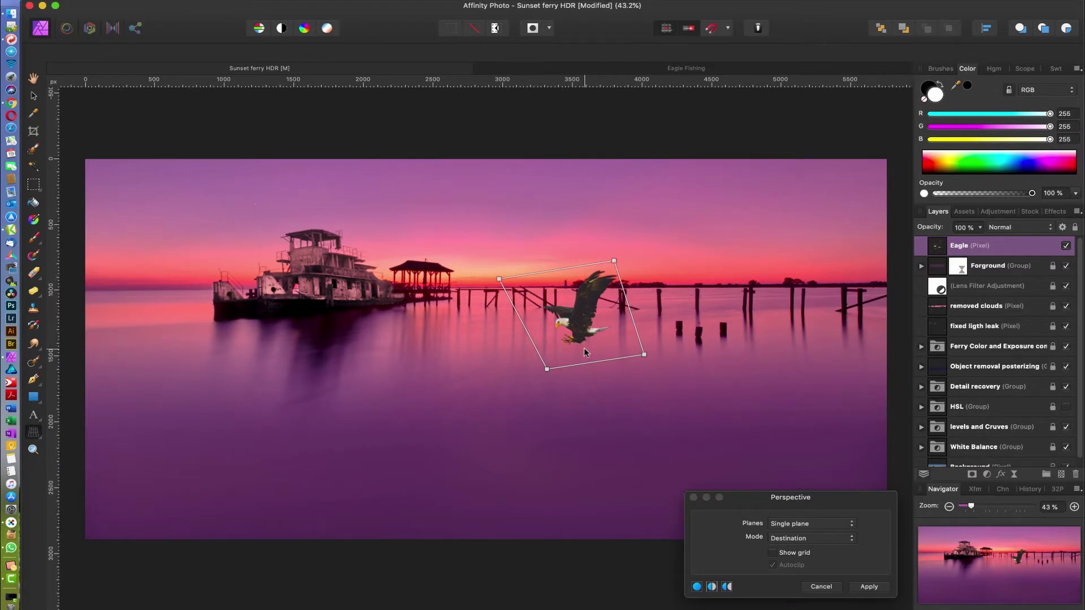
pyautogui.moveTo(644, 355)
pyautogui.mouseDown()
pyautogui.moveTo(647, 370)
pyautogui.moveTo(632, 345)
pyautogui.moveTo(644, 375)
pyautogui.moveTo(628, 348)
pyautogui.mouseUp()
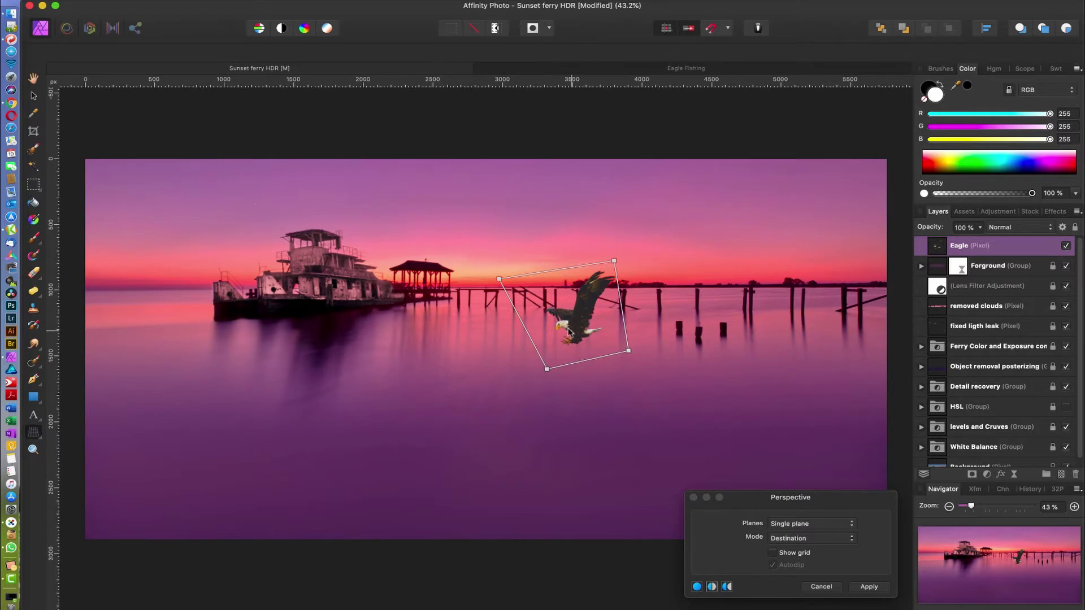
pyautogui.moveTo(505, 286); pyautogui.dragTo(504, 285)
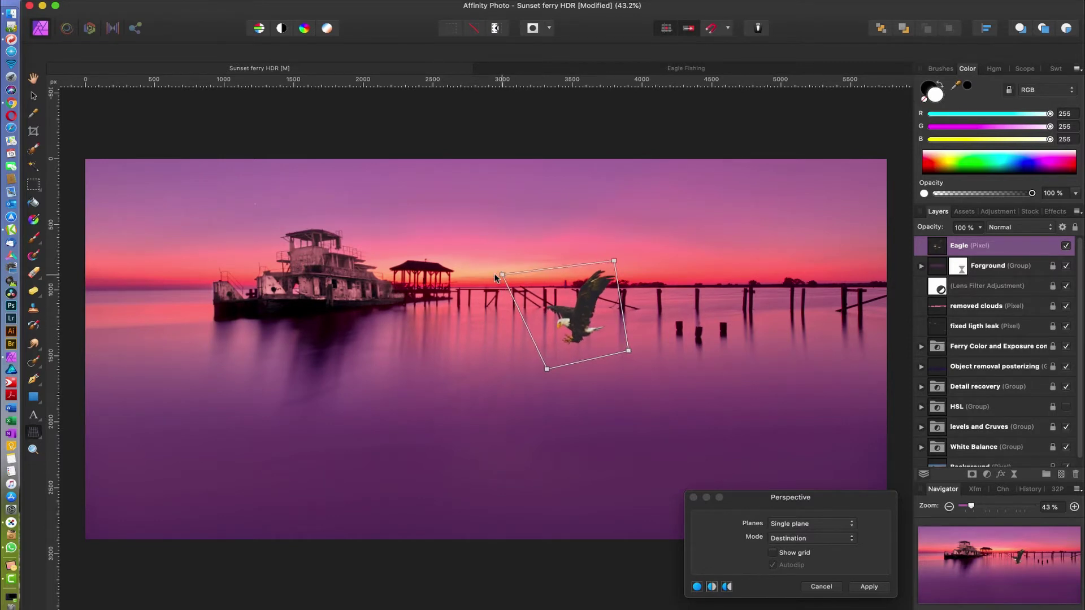
pyautogui.moveTo(495, 278); pyautogui.dragTo(493, 279)
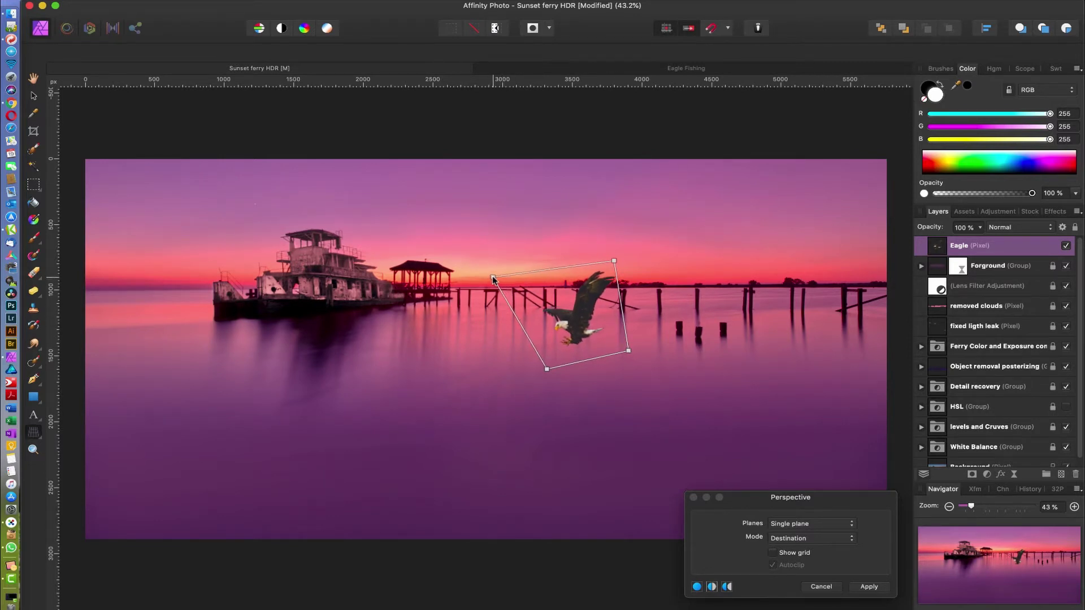
pyautogui.click(868, 589)
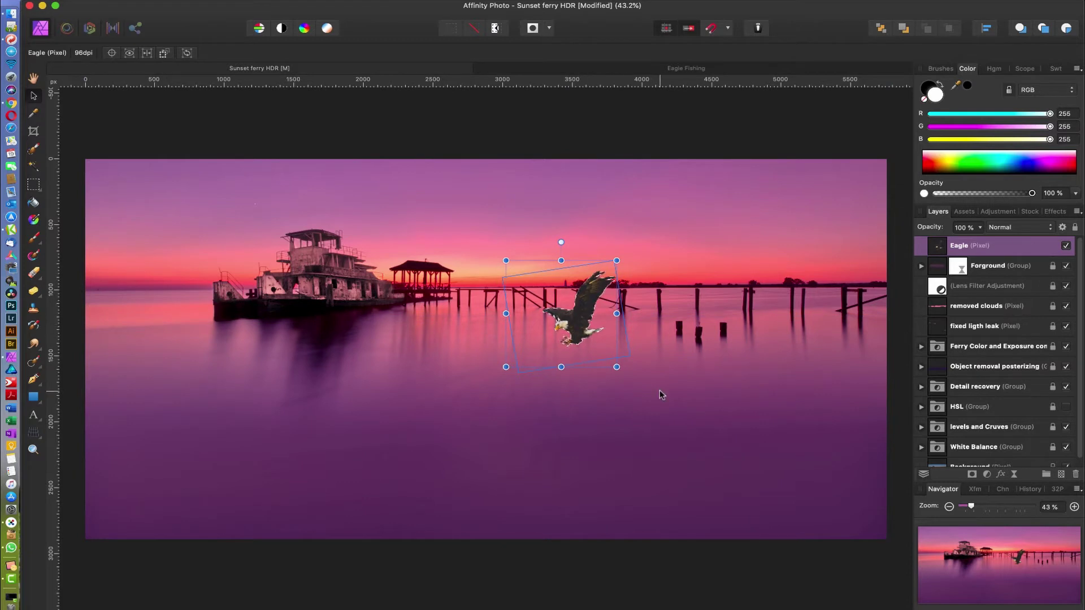
# - Add a new pixel layer and sample the purple colour of the water
pyautogui.click(1061, 476)
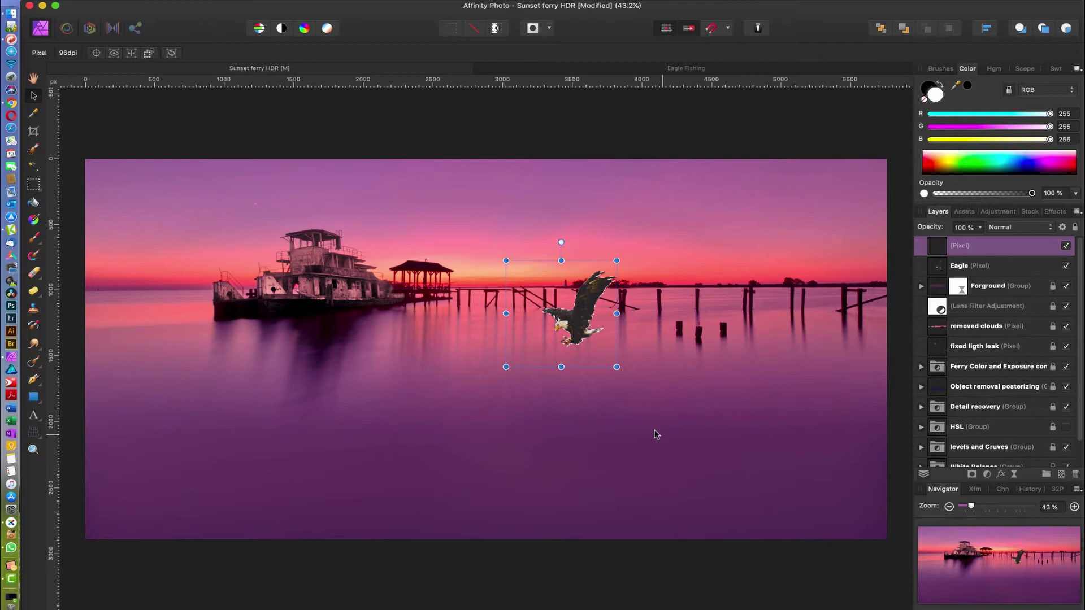
pyautogui.press('b')
pyautogui.press('i')
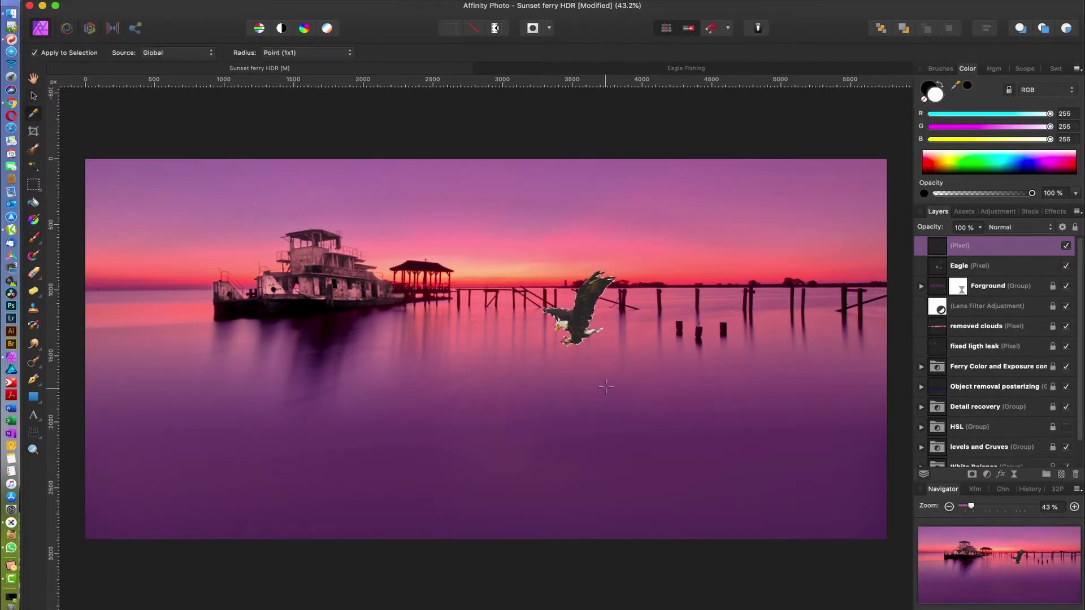
pyautogui.click(587, 415)
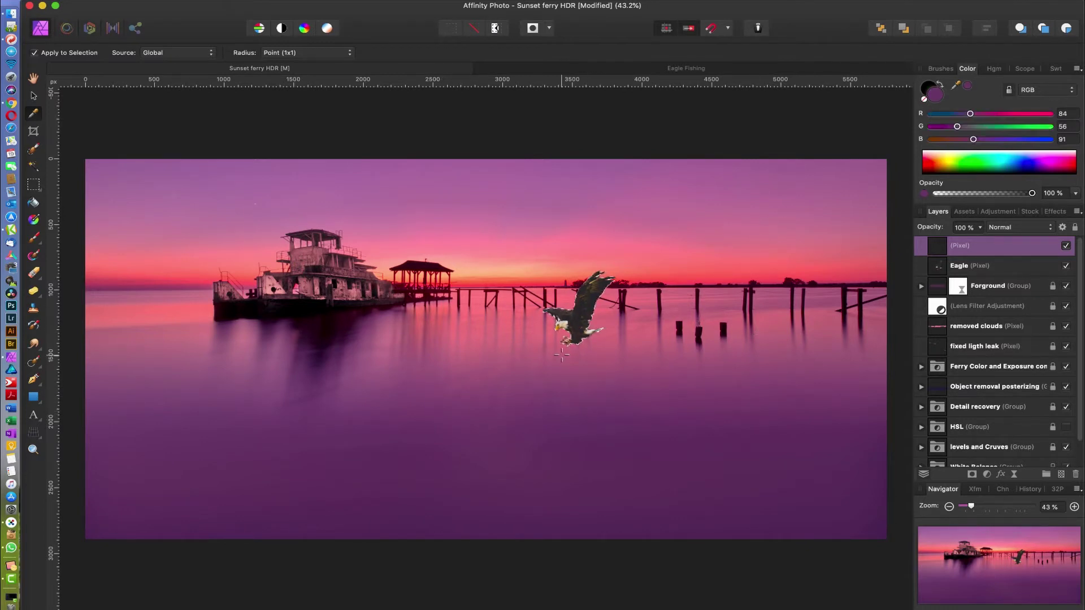
# - Paint over the eagle silhouette solid purple with an enlarged brush
pyautogui.press('b')
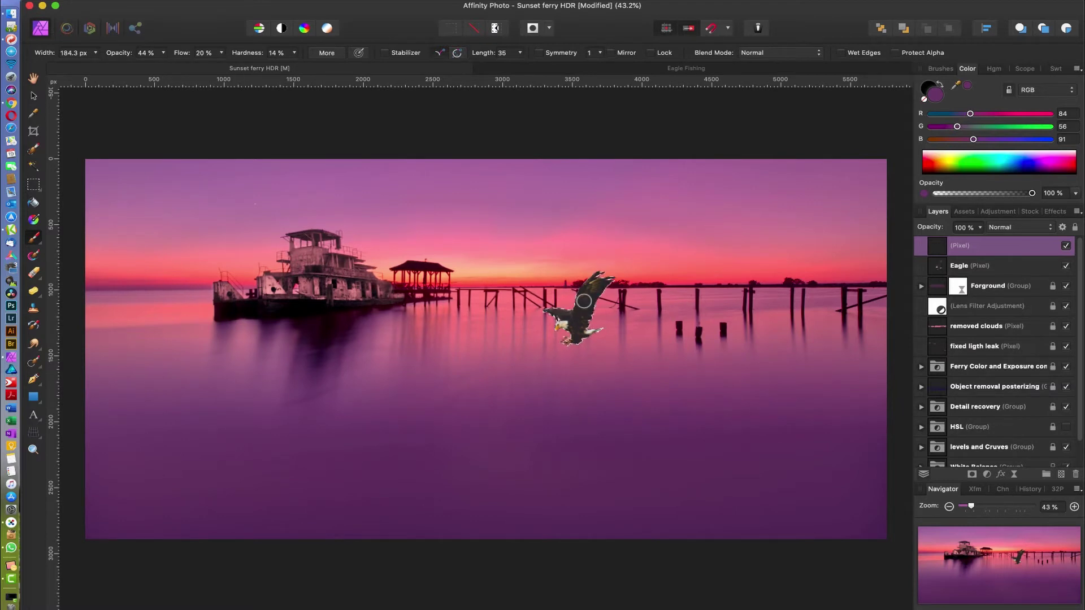
pyautogui.press(']')
pyautogui.press(']')
pyautogui.press(']')
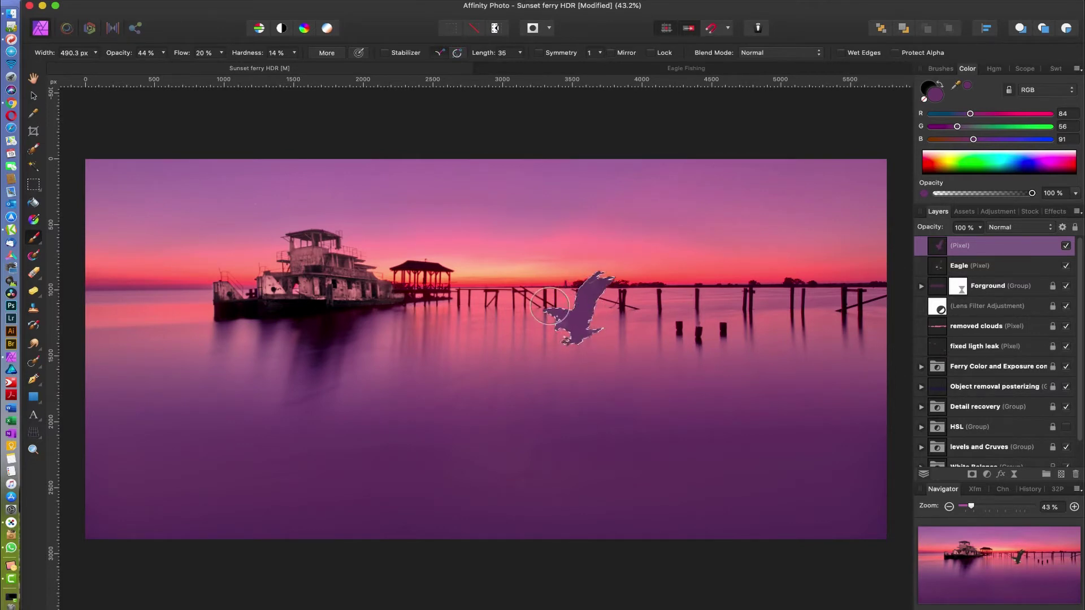
pyautogui.moveTo(580, 337)
pyautogui.mouseDown()
pyautogui.moveTo(599, 281)
pyautogui.moveTo(550, 333)
pyautogui.moveTo(593, 333)
pyautogui.moveTo(576, 351)
pyautogui.moveTo(581, 310)
pyautogui.moveTo(601, 346)
pyautogui.moveTo(600, 294)
pyautogui.moveTo(575, 355)
pyautogui.moveTo(556, 300)
pyautogui.moveTo(565, 317)
pyautogui.moveTo(531, 374)
pyautogui.mouseUp()
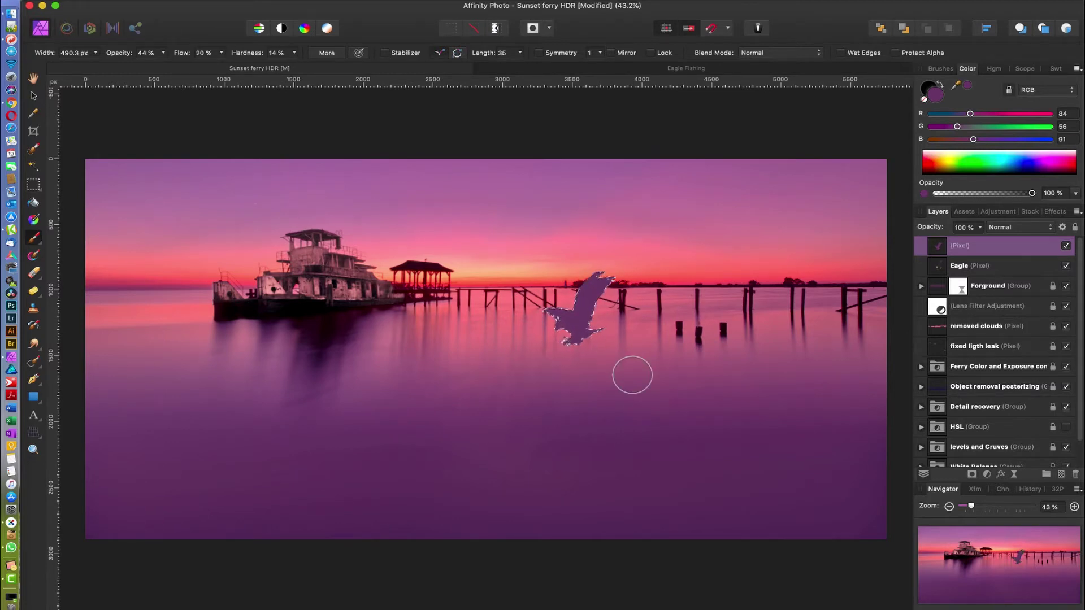
pyautogui.press('[')
pyautogui.press('[')
pyautogui.press('[')
pyautogui.press('v')
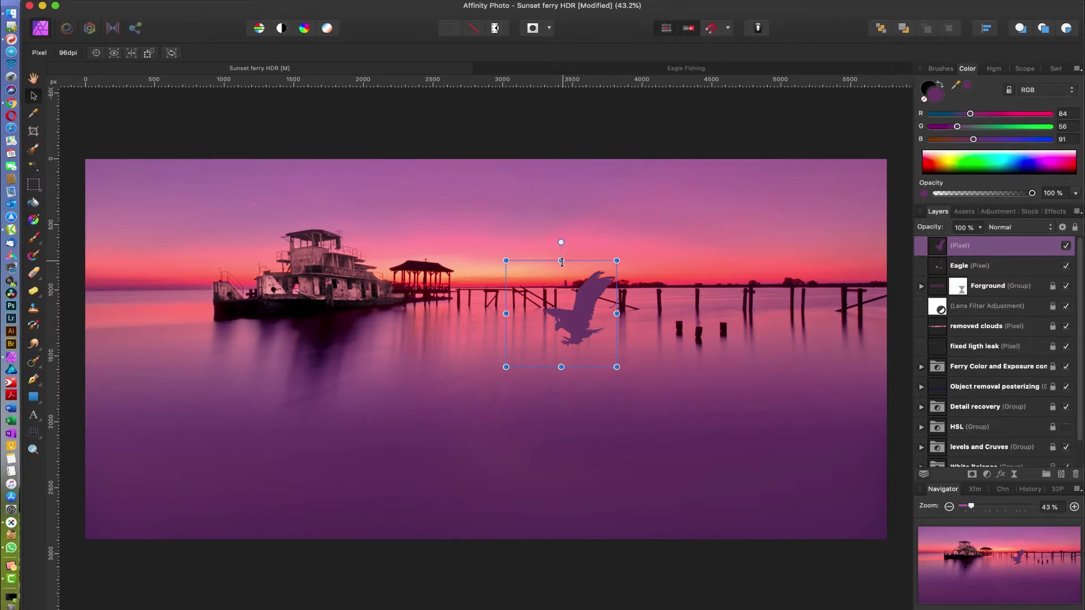
# - Flip the purple silhouette below the eagle, tilt and enlarge it, and position it on the water
pyautogui.moveTo(561, 262); pyautogui.dragTo(568, 438)
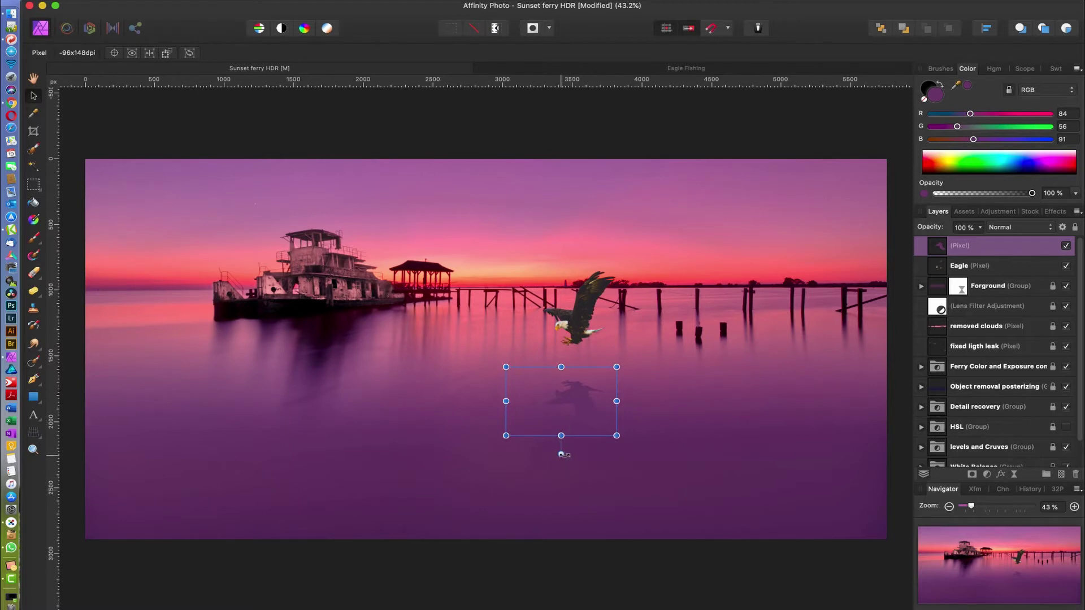
pyautogui.moveTo(562, 454); pyautogui.dragTo(569, 453)
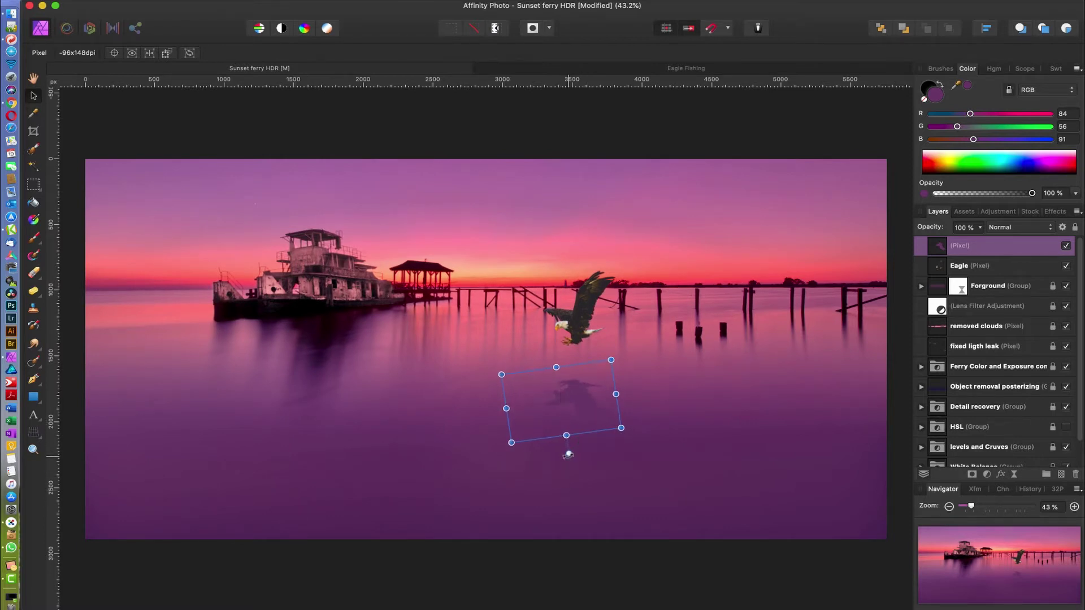
pyautogui.moveTo(578, 395); pyautogui.dragTo(575, 392)
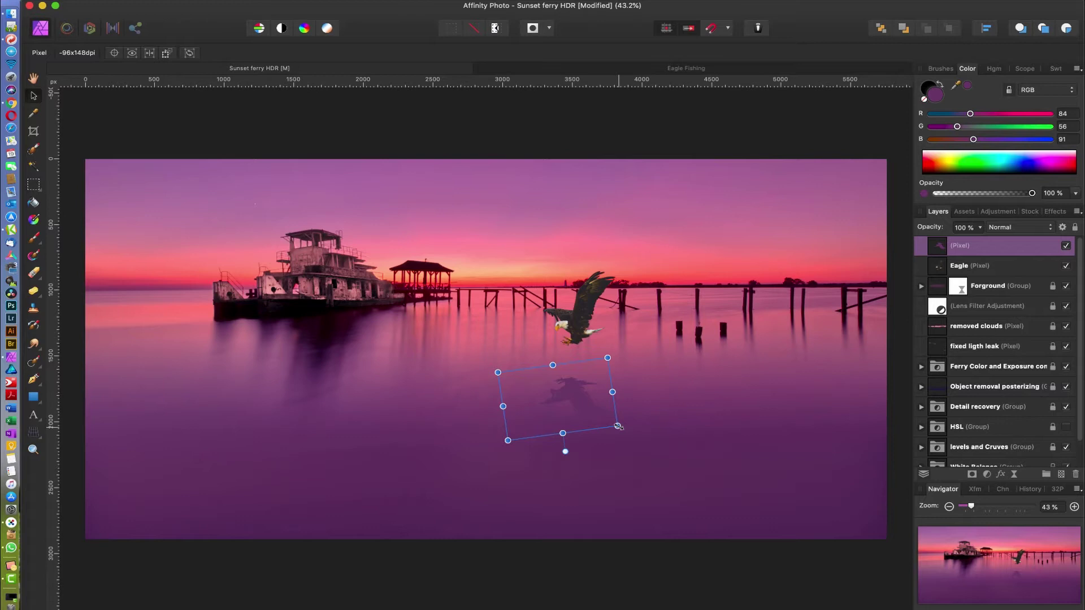
pyautogui.moveTo(617, 426); pyautogui.dragTo(628, 431)
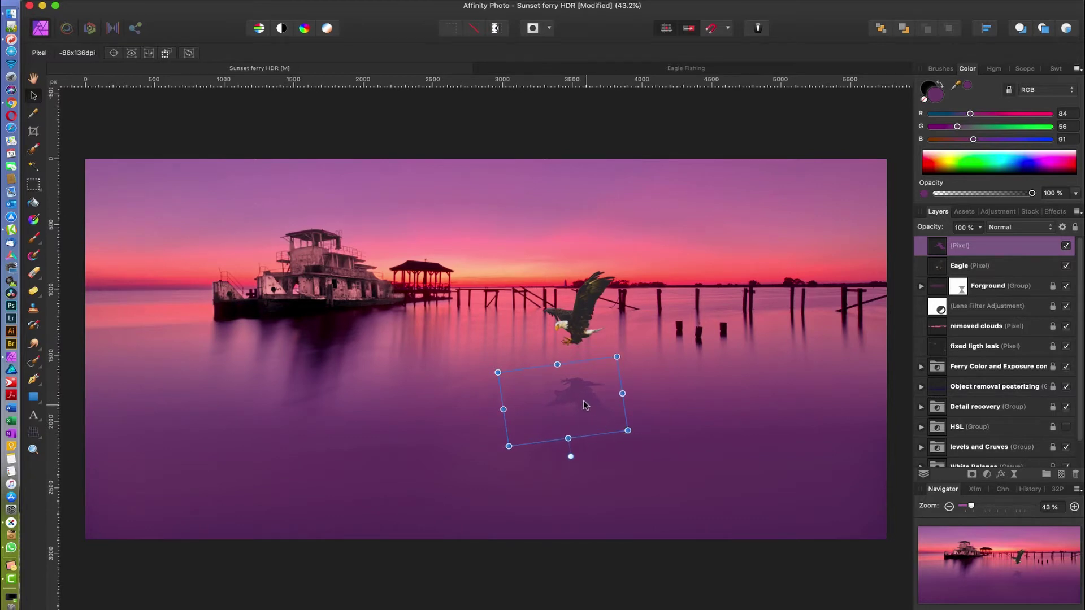
pyautogui.moveTo(579, 399); pyautogui.dragTo(571, 397)
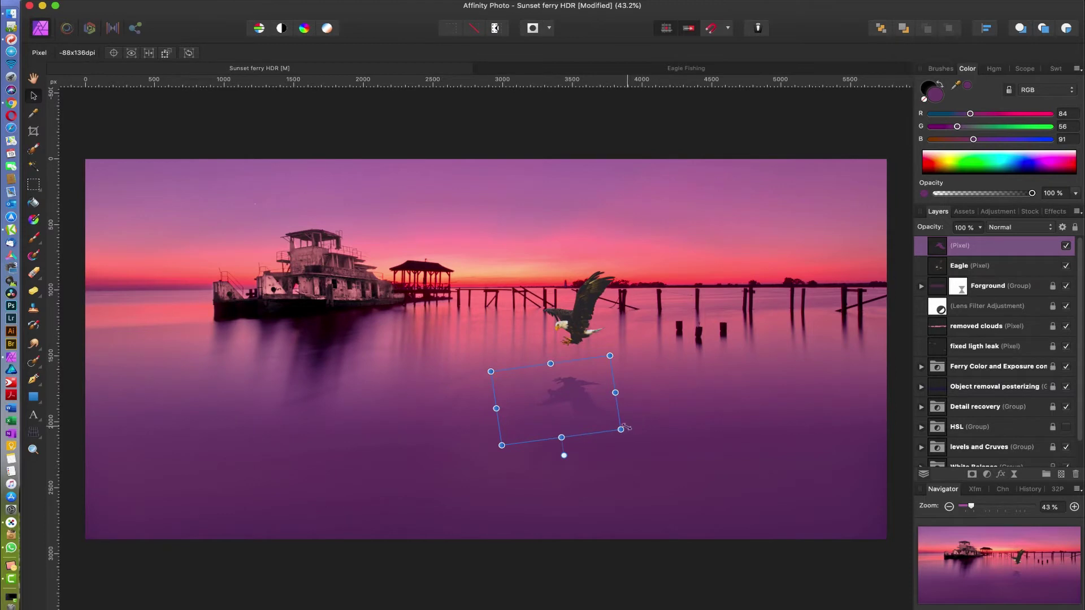
pyautogui.moveTo(626, 428); pyautogui.dragTo(630, 434)
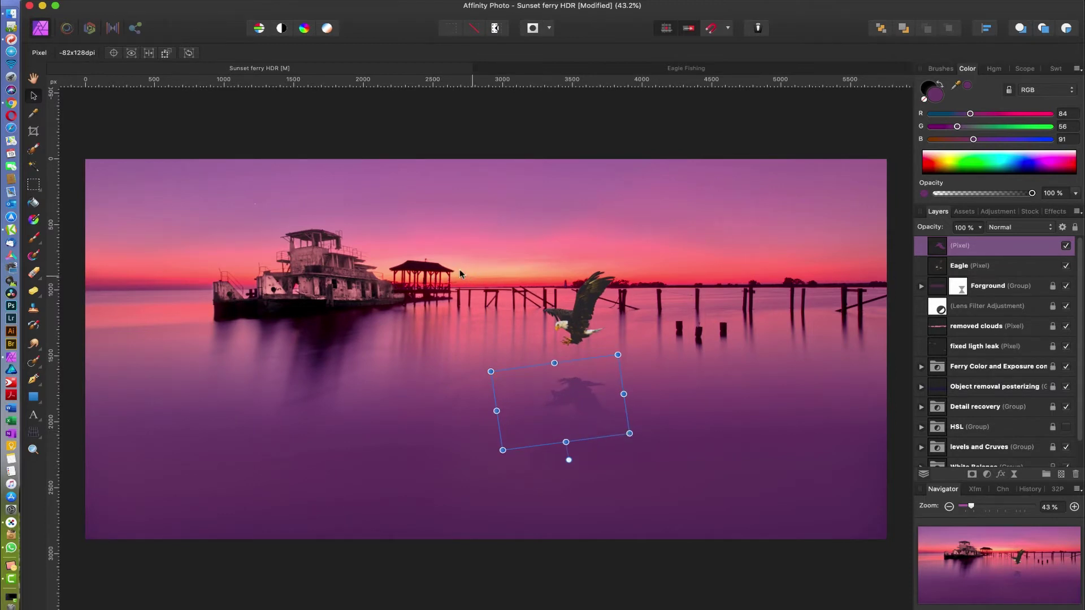
pyautogui.moveTo(575, 392); pyautogui.dragTo(625, 397)
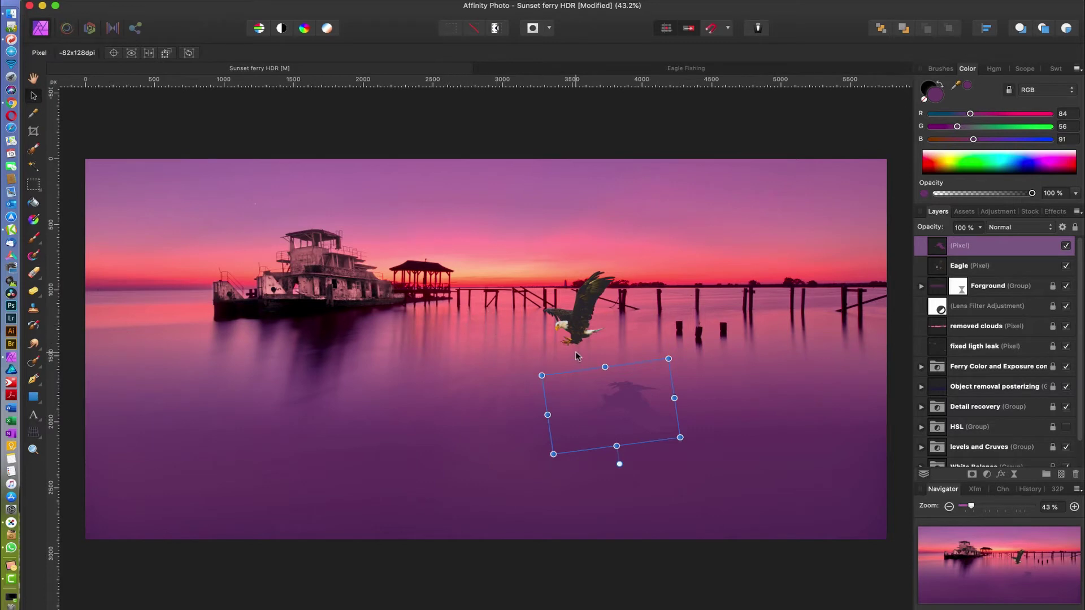
pyautogui.moveTo(627, 406); pyautogui.dragTo(617, 406)
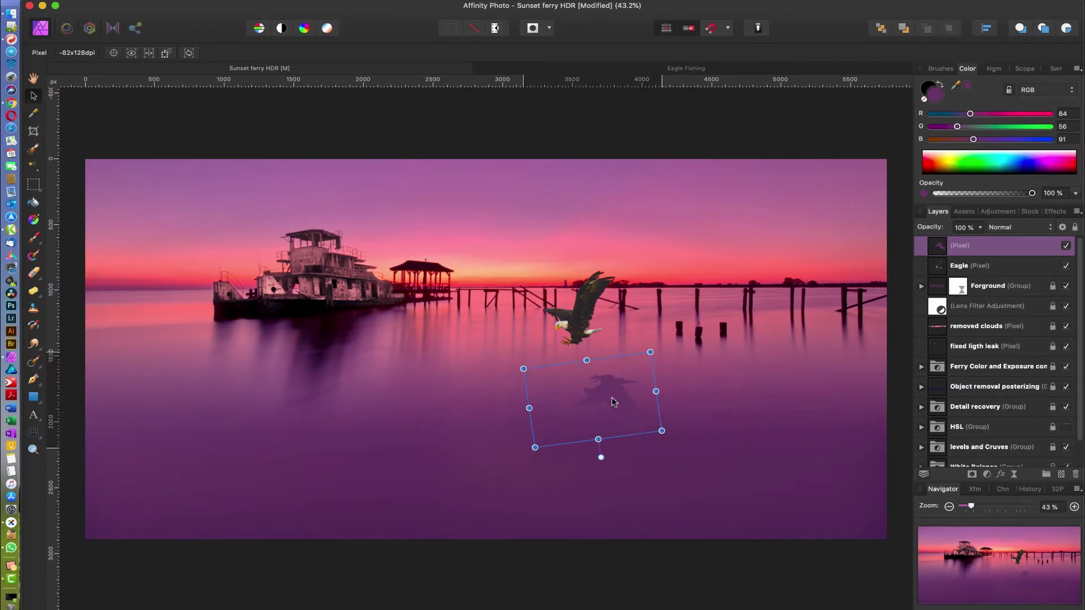
pyautogui.moveTo(611, 398); pyautogui.dragTo(609, 401)
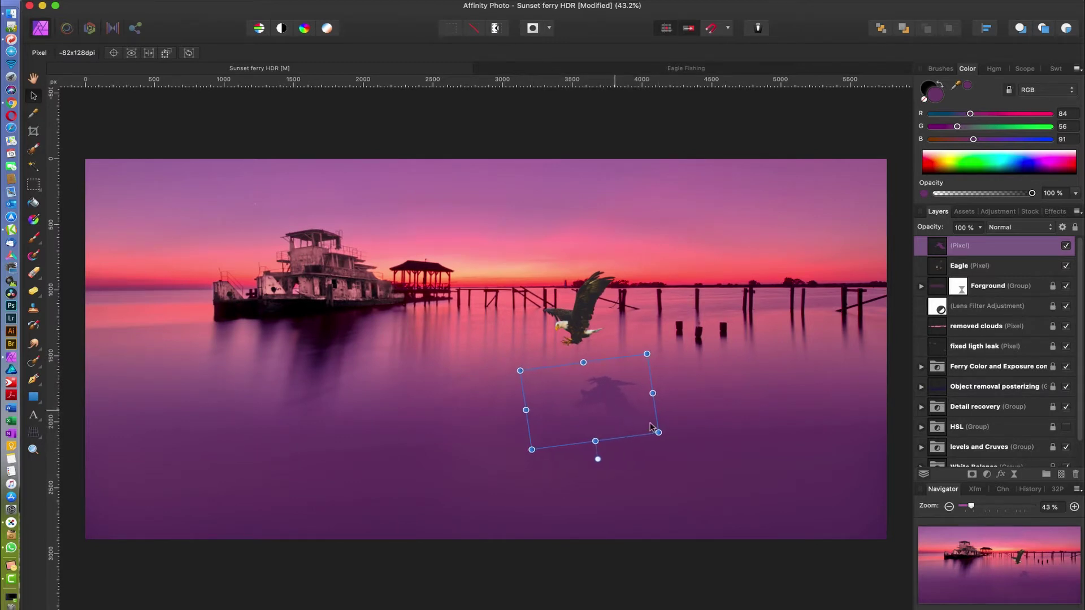
# - Select the Background layer, then reselect the top shadow layer
pyautogui.click(700, 421)
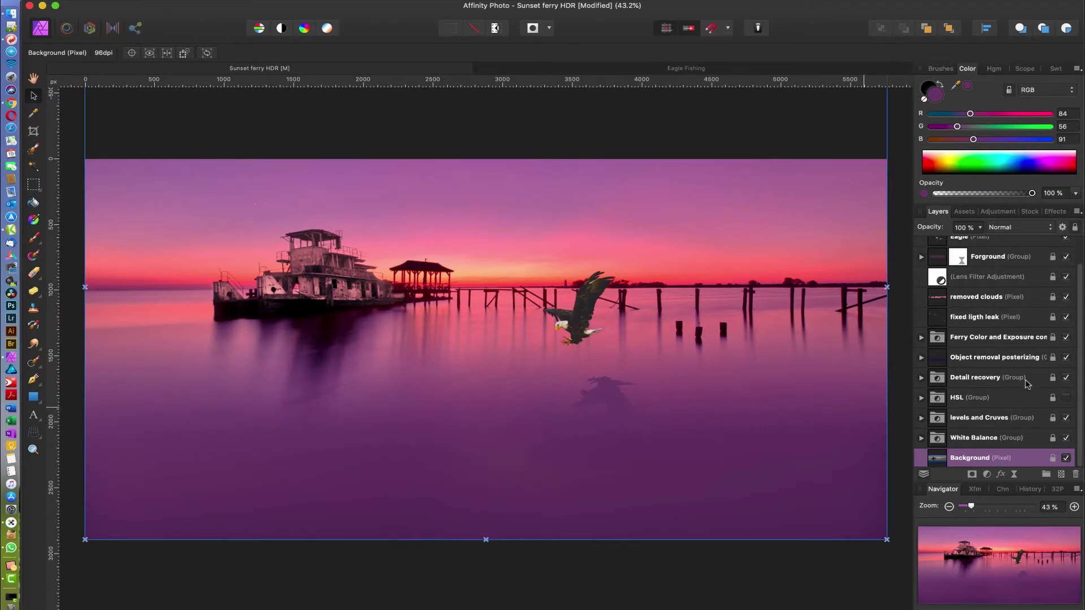
pyautogui.scroll(3, 995, 336)
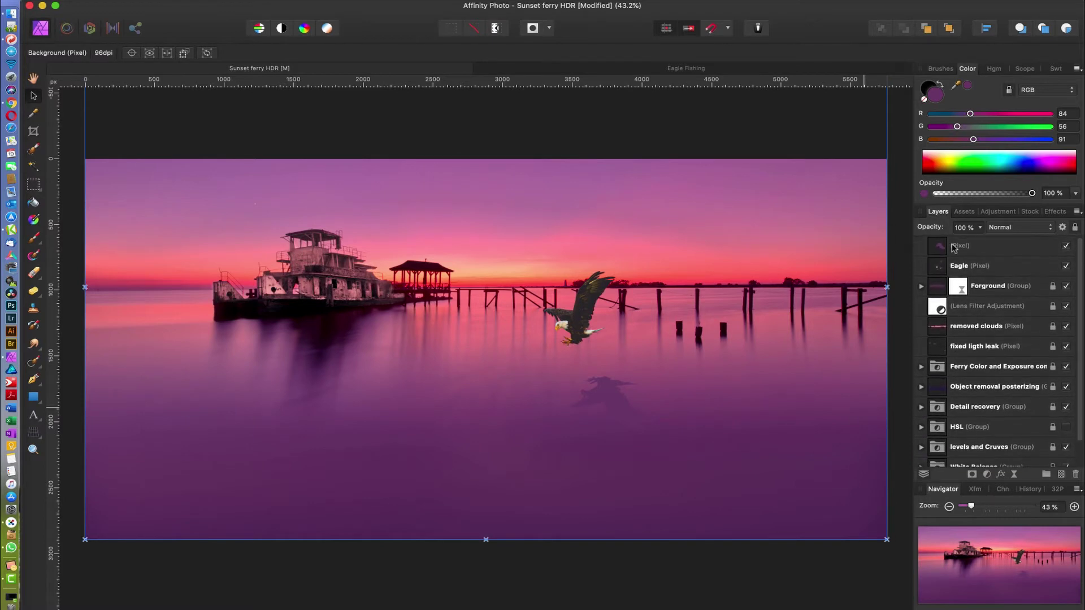
pyautogui.click(997, 252)
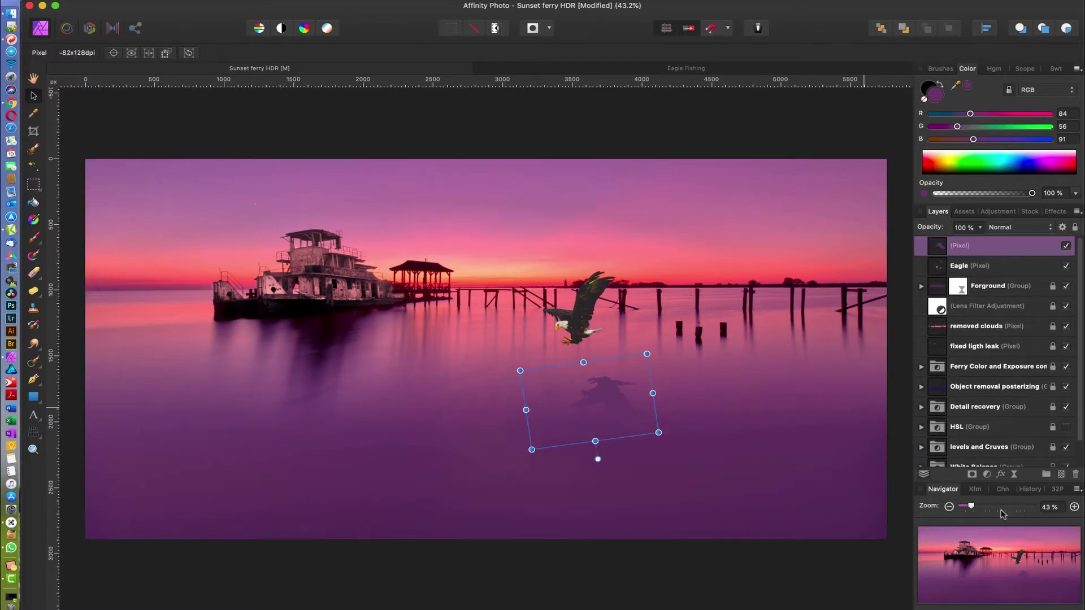
# - Add a live Box Blur to the shadow layer and set its radius to 2.4 px
pyautogui.click(1014, 475)
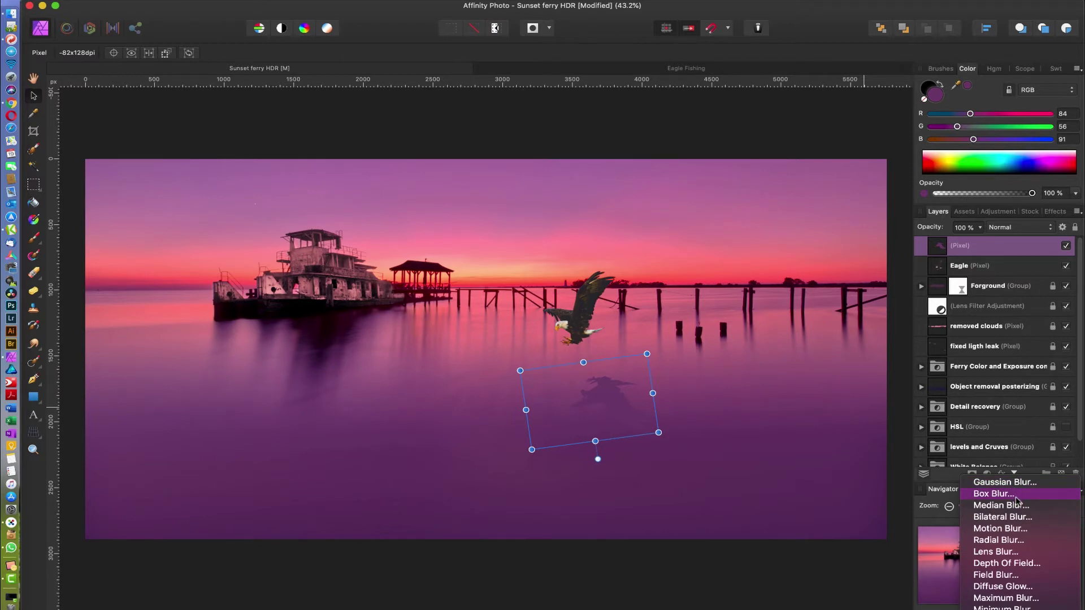
pyautogui.click(1014, 495)
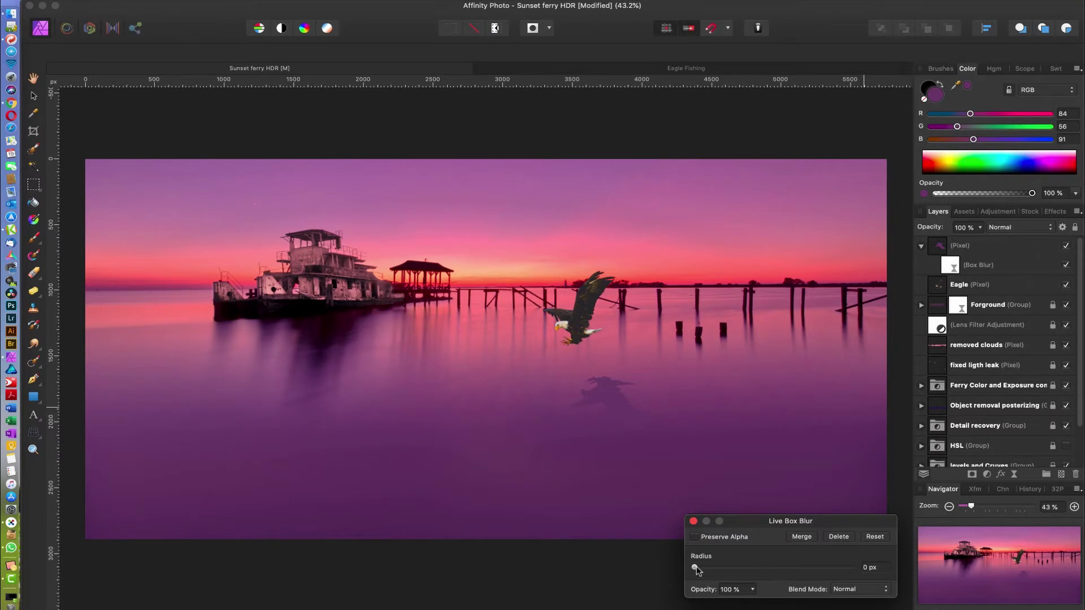
pyautogui.moveTo(697, 567); pyautogui.dragTo(778, 572)
pyautogui.moveTo(778, 571); pyautogui.dragTo(735, 569)
pyautogui.moveTo(735, 568); pyautogui.dragTo(734, 567)
pyautogui.click(1068, 264)
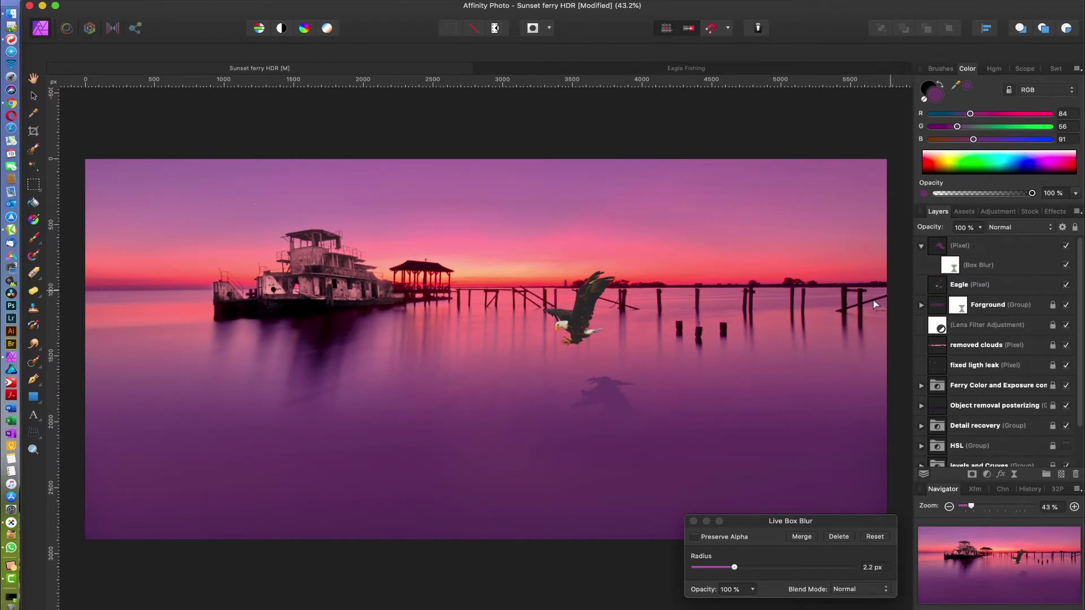
pyautogui.click(872, 568)
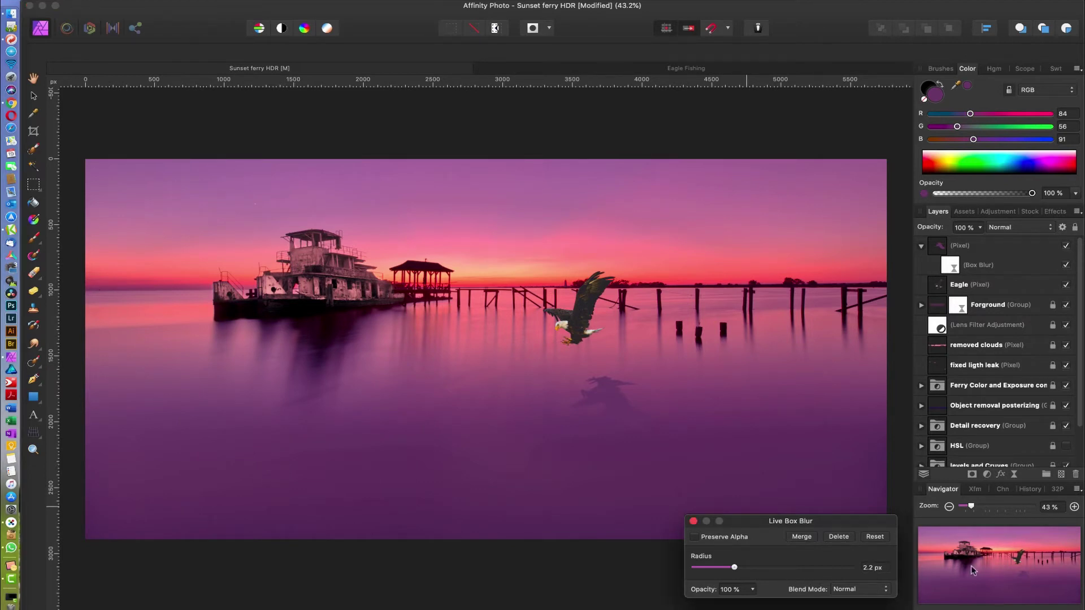
pyautogui.press('Up')
pyautogui.press('Up')
pyautogui.hscroll(-1, 678, 424)
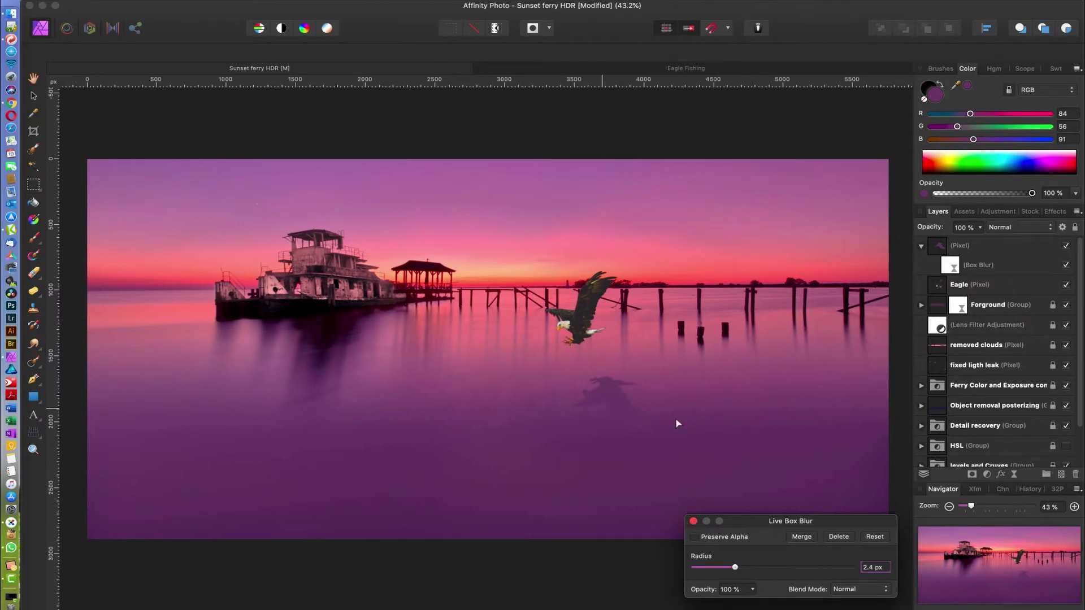
pyautogui.click(693, 521)
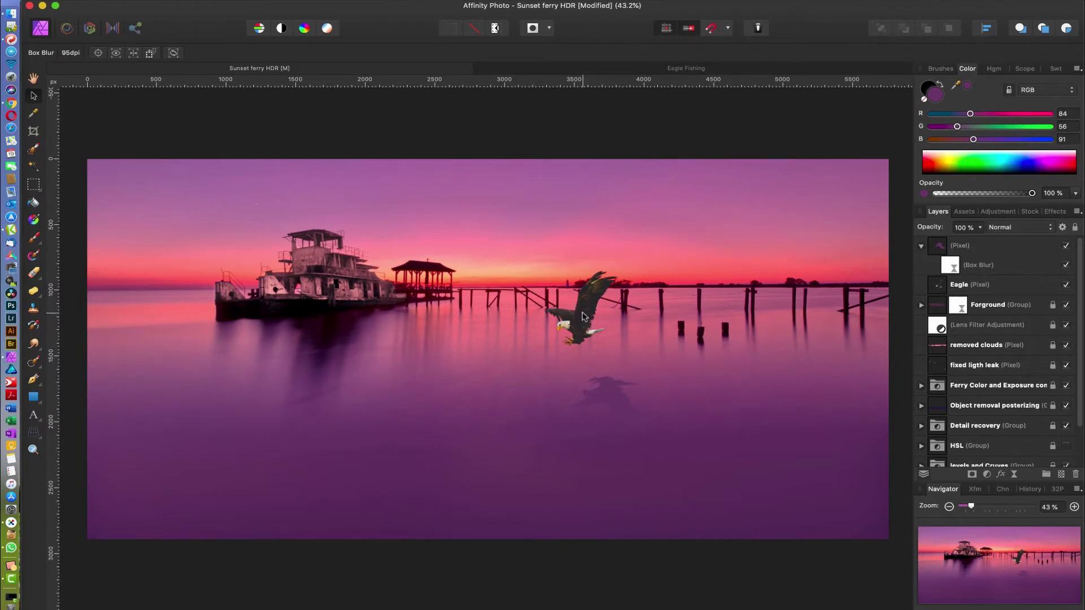
# - Give the Eagle layer its own live Box Blur of about 0.5 px to soften its edges
pyautogui.click(942, 286)
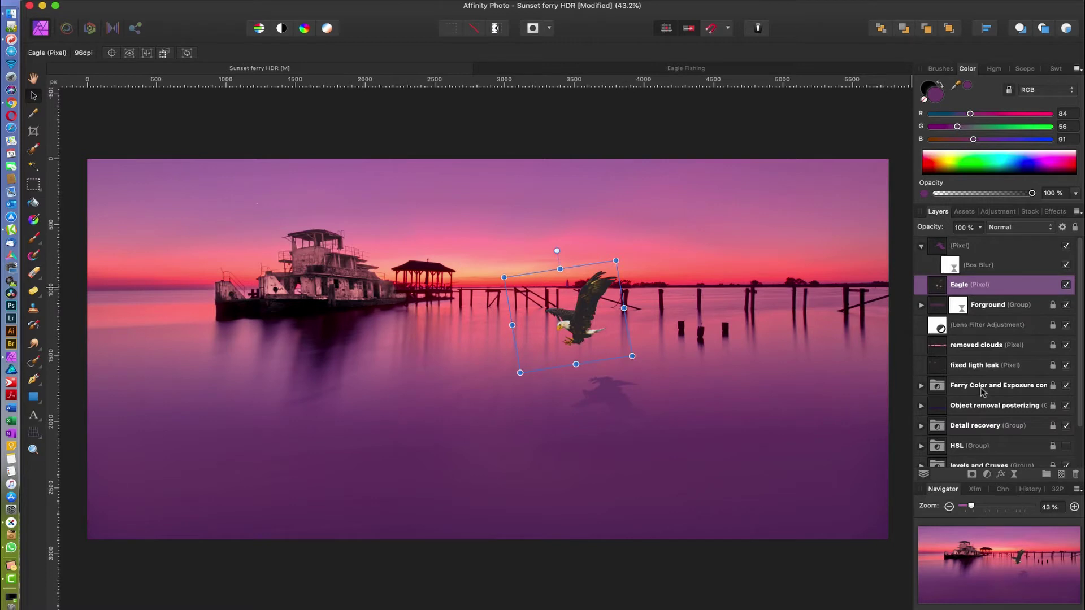
pyautogui.click(1014, 479)
pyautogui.click(1012, 498)
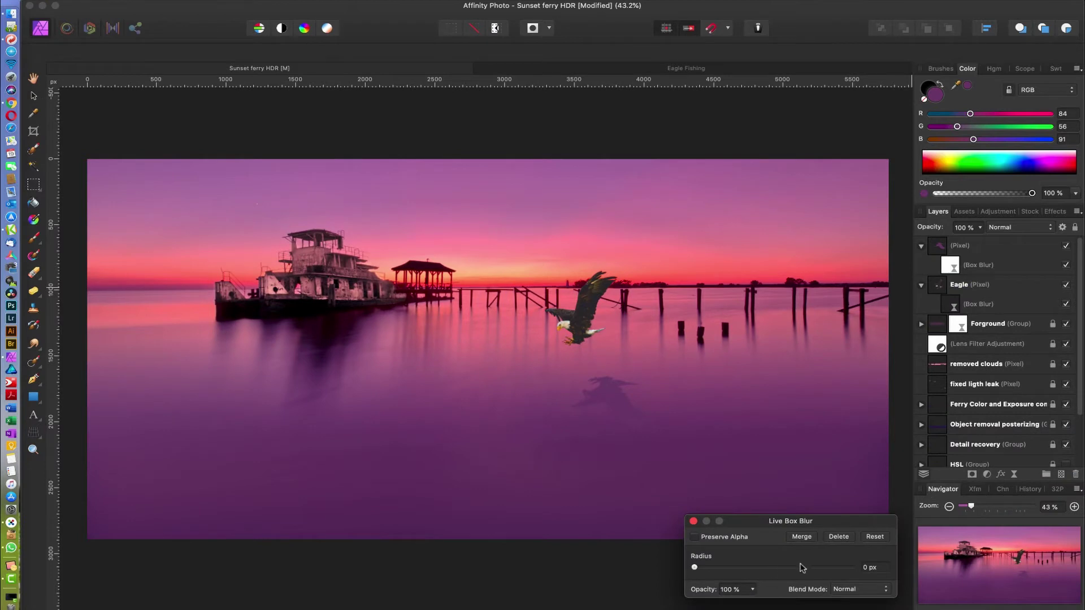
pyautogui.moveTo(701, 568); pyautogui.dragTo(728, 568)
pyautogui.moveTo(823, 523); pyautogui.dragTo(893, 476)
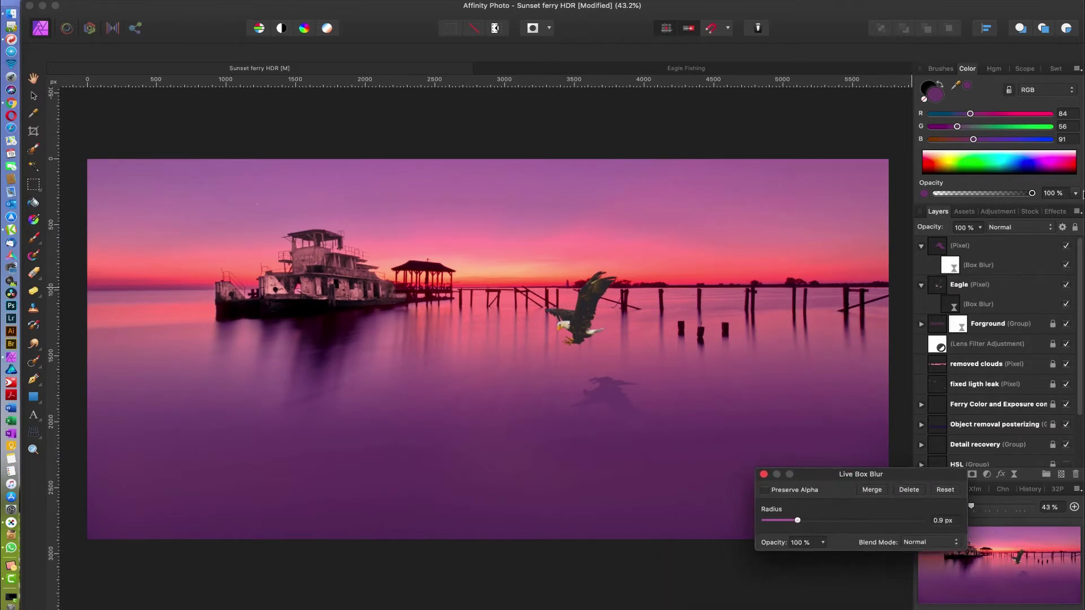
pyautogui.click(1067, 306)
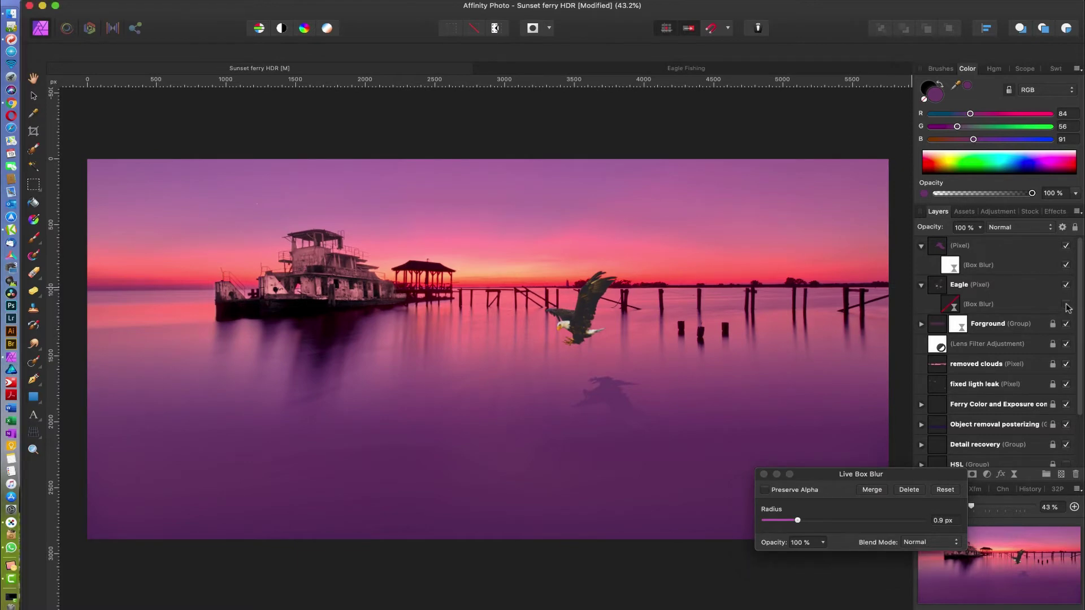
pyautogui.press('super+1')
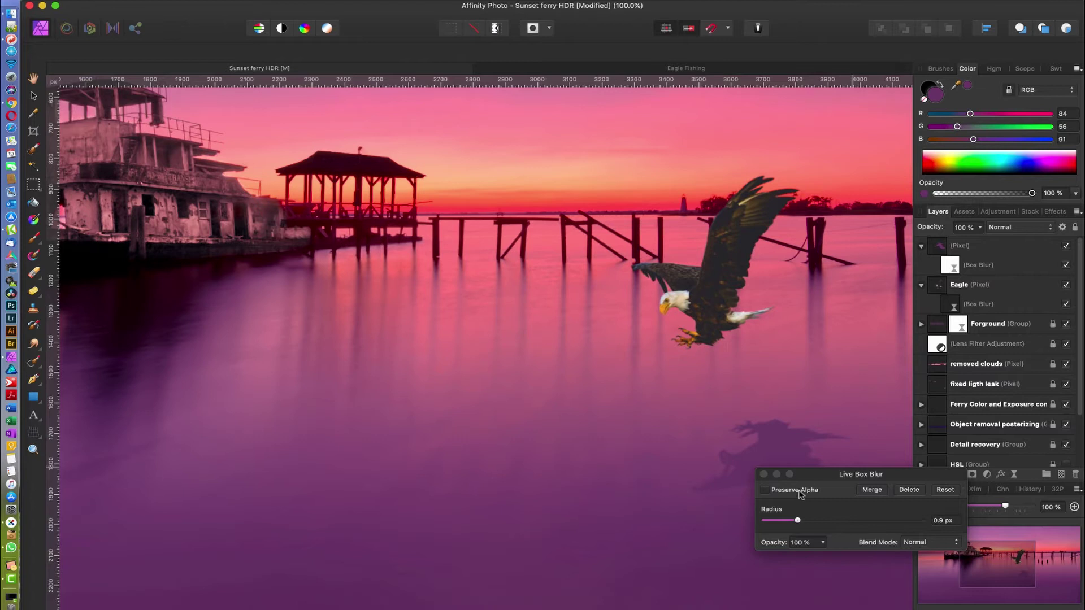
pyautogui.moveTo(798, 523); pyautogui.dragTo(789, 526)
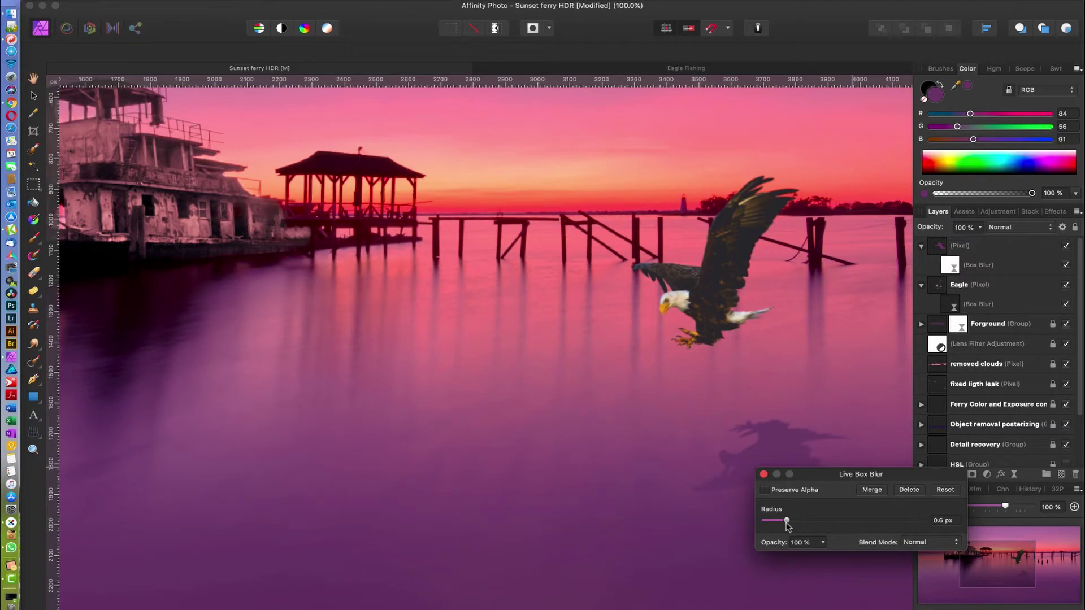
pyautogui.moveTo(783, 523); pyautogui.dragTo(780, 522)
pyautogui.click(1066, 304)
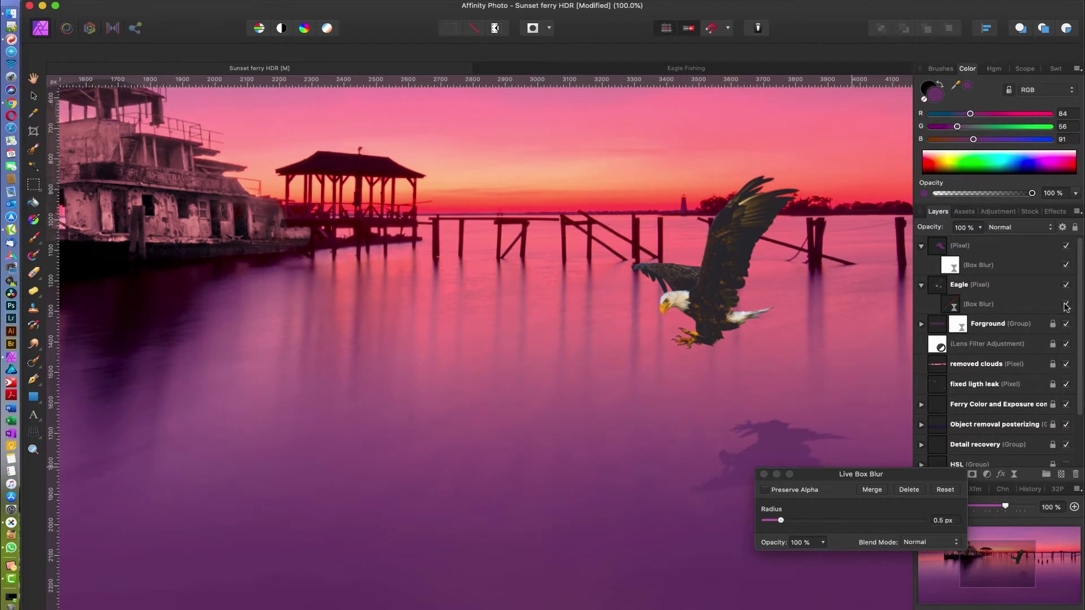
pyautogui.click(763, 474)
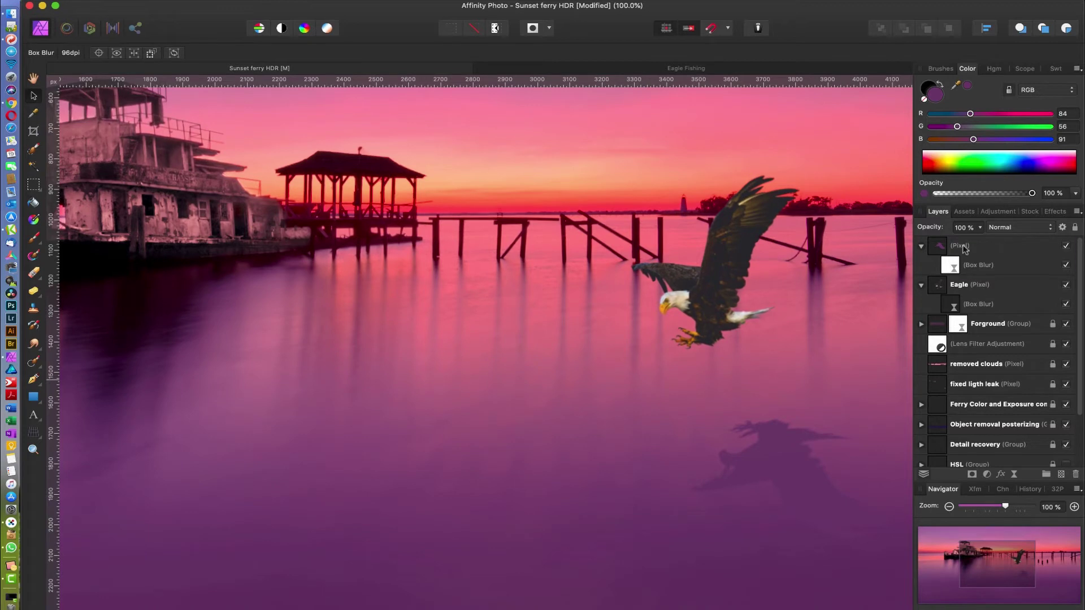
# - Rename the top shadow layer to 'Eagle Shadow'
pyautogui.click(963, 250)
pyautogui.click(964, 246)
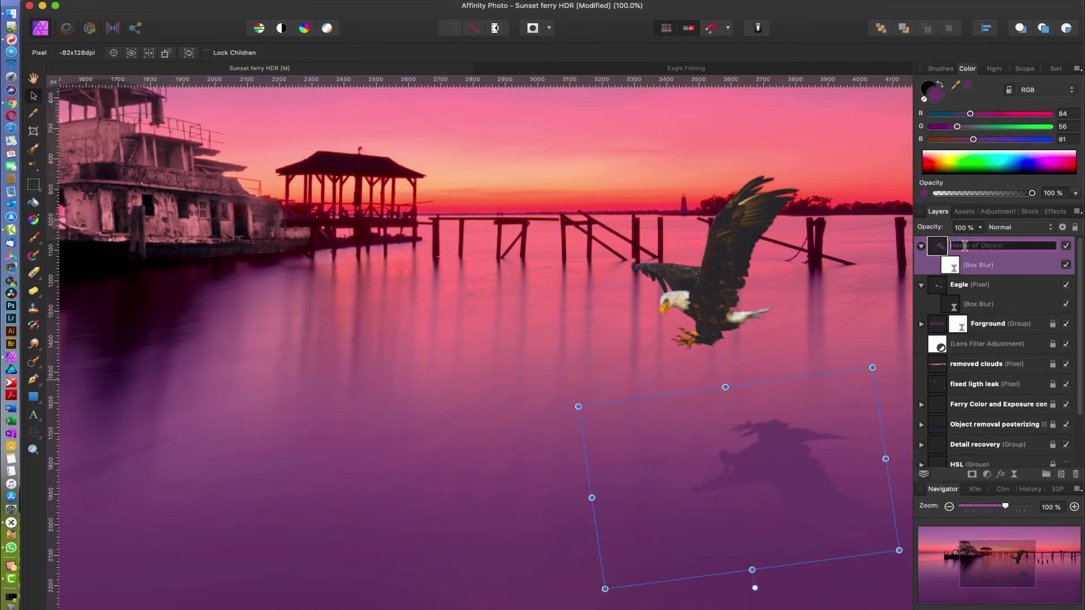
pyautogui.write('Eagle Shadow')
pyautogui.press('Return')
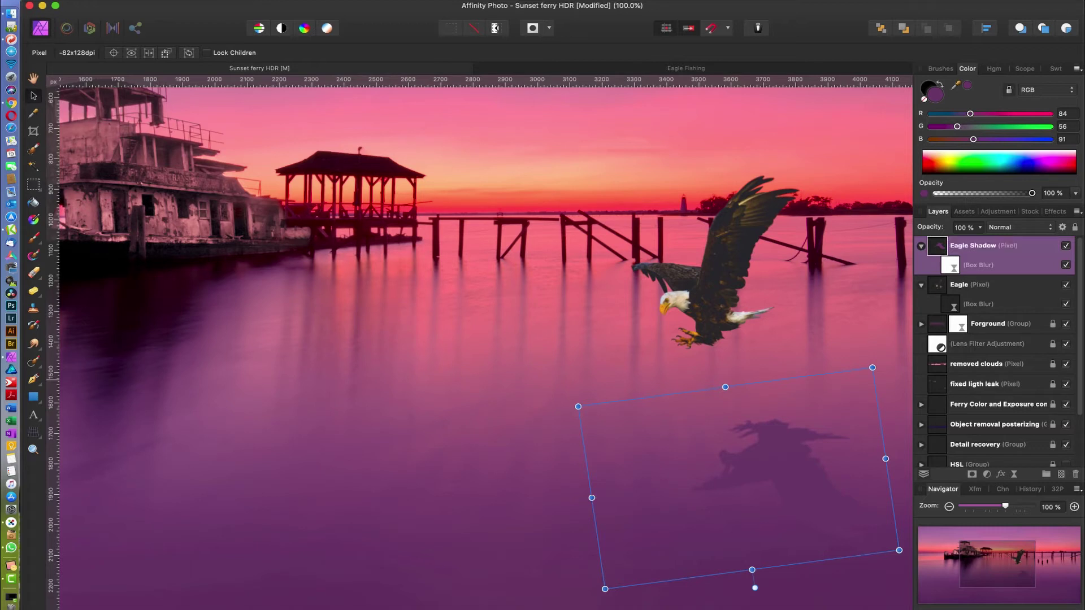
# - Group Eagle Shadow with the Eagle layer and name the group 'Eagle'
pyautogui.keyDown('shift'); pyautogui.click(990, 286); pyautogui.keyUp('shift')
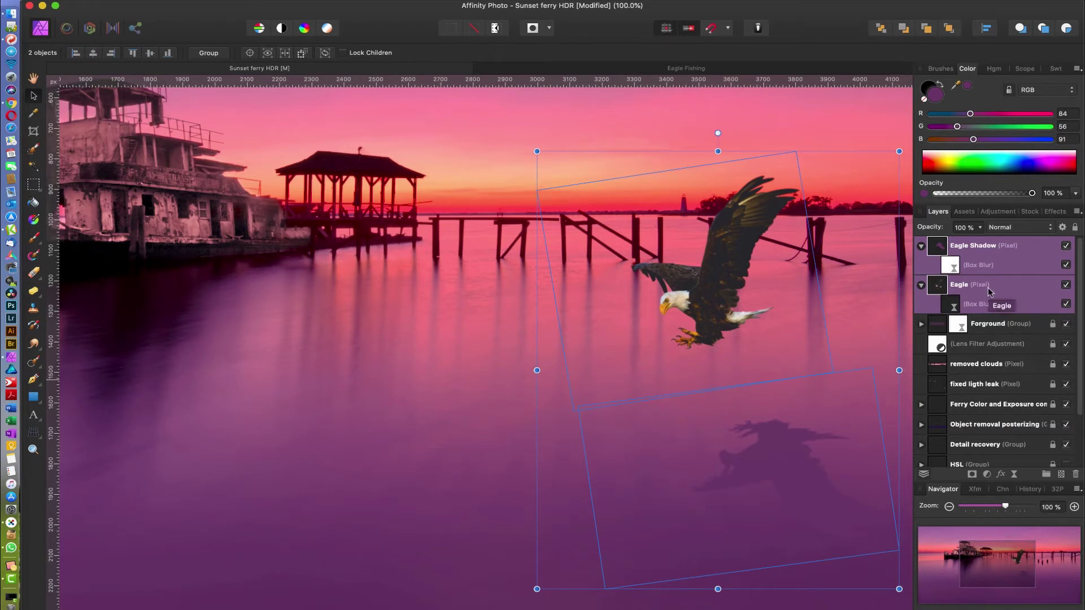
pyautogui.press('super+g')
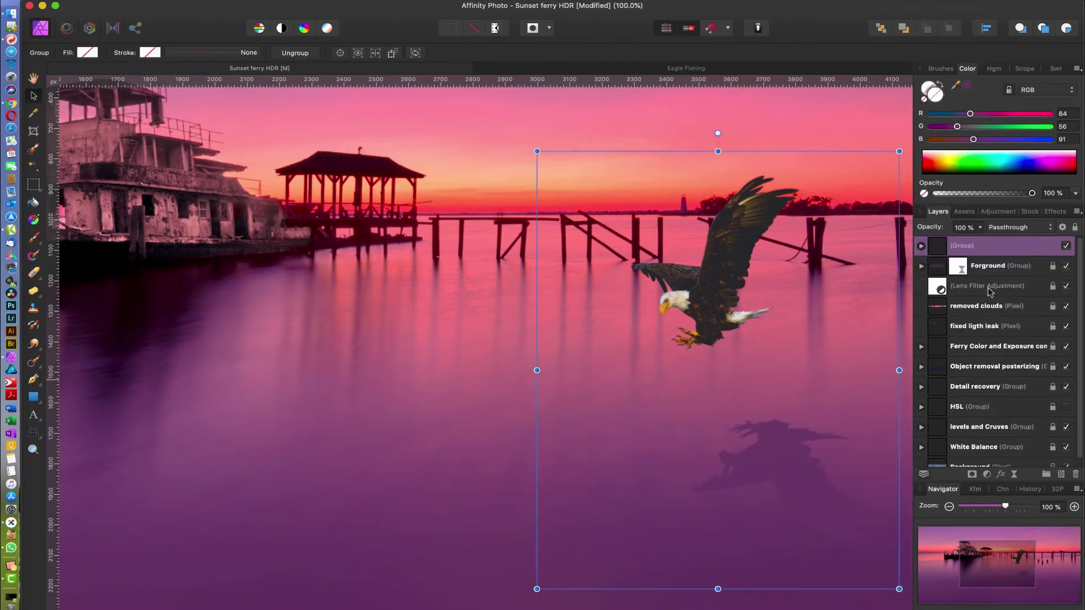
pyautogui.doubleClick(965, 250)
pyautogui.write('Eagle')
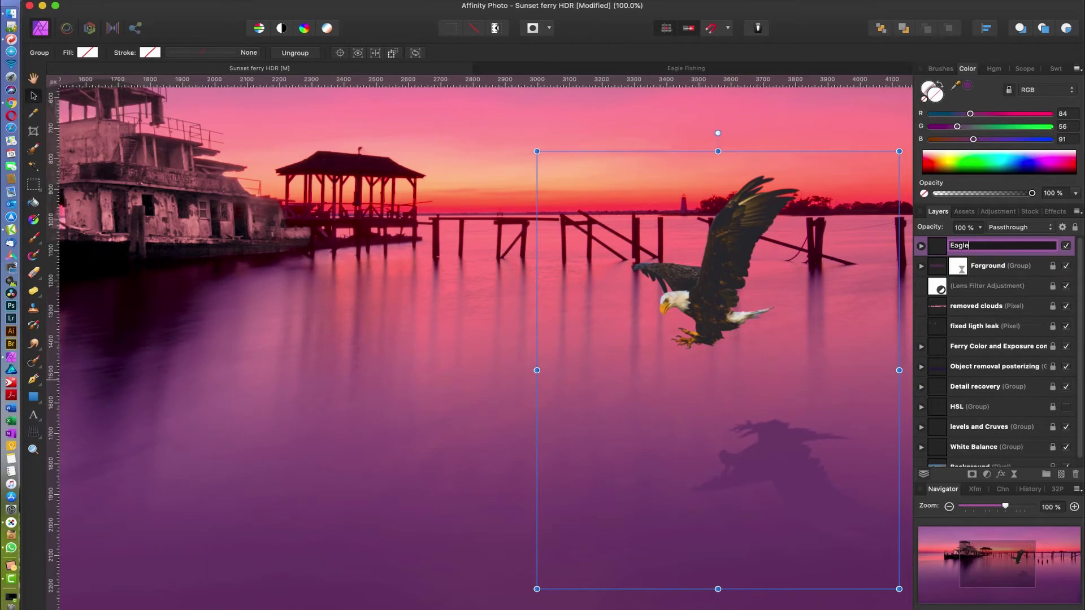
pyautogui.press('Return')
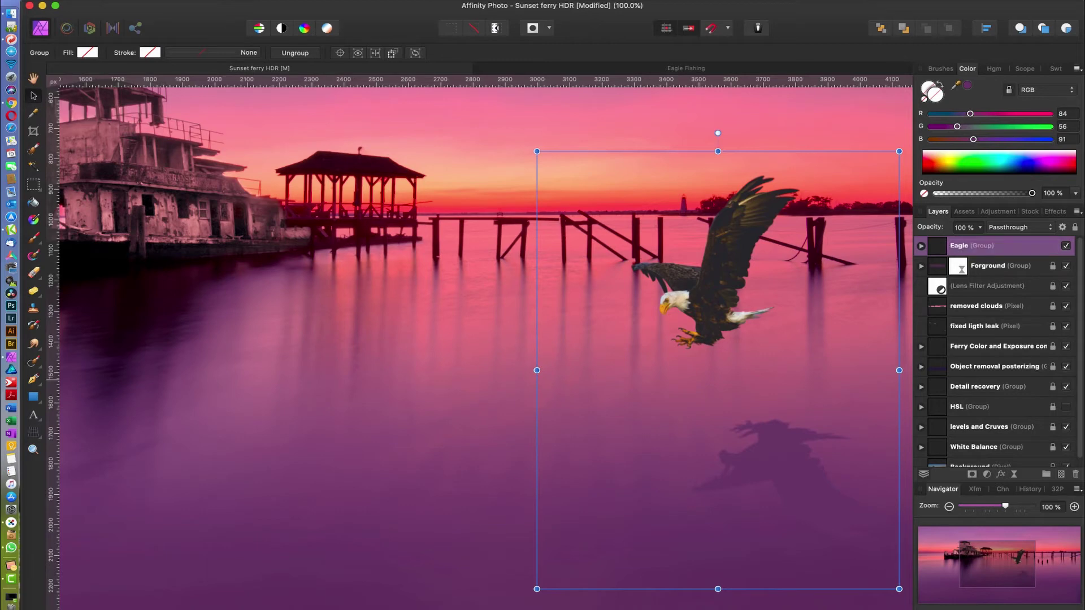
pyautogui.press('super+0')
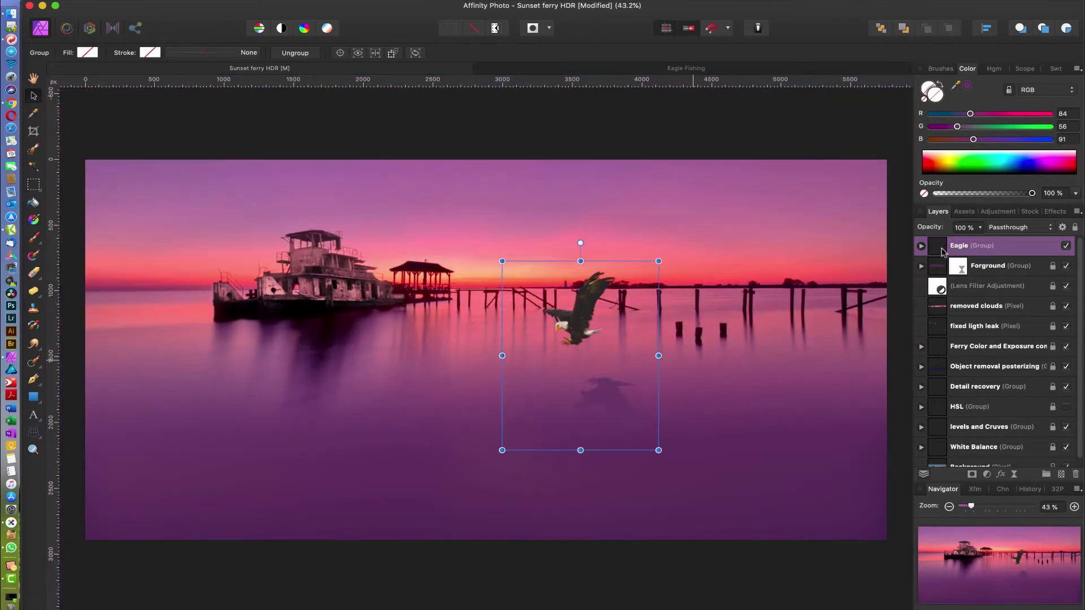
# - Nudge the eagle and its shadow slightly to the right
pyautogui.moveTo(582, 317); pyautogui.dragTo(605, 321)
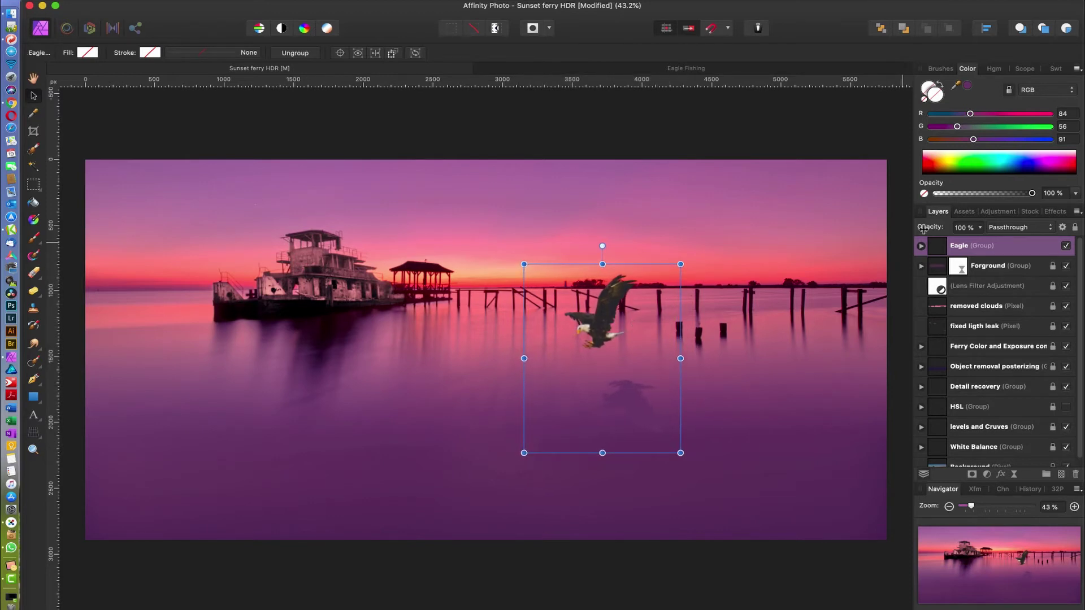
pyautogui.scroll(-2, 976, 393)
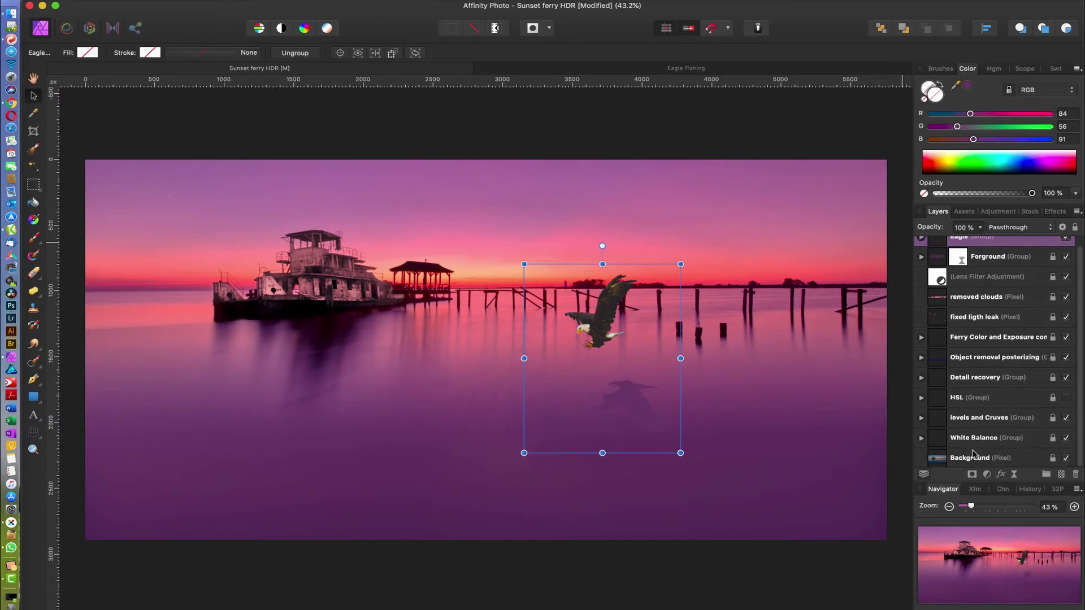
pyautogui.scroll(2, 976, 285)
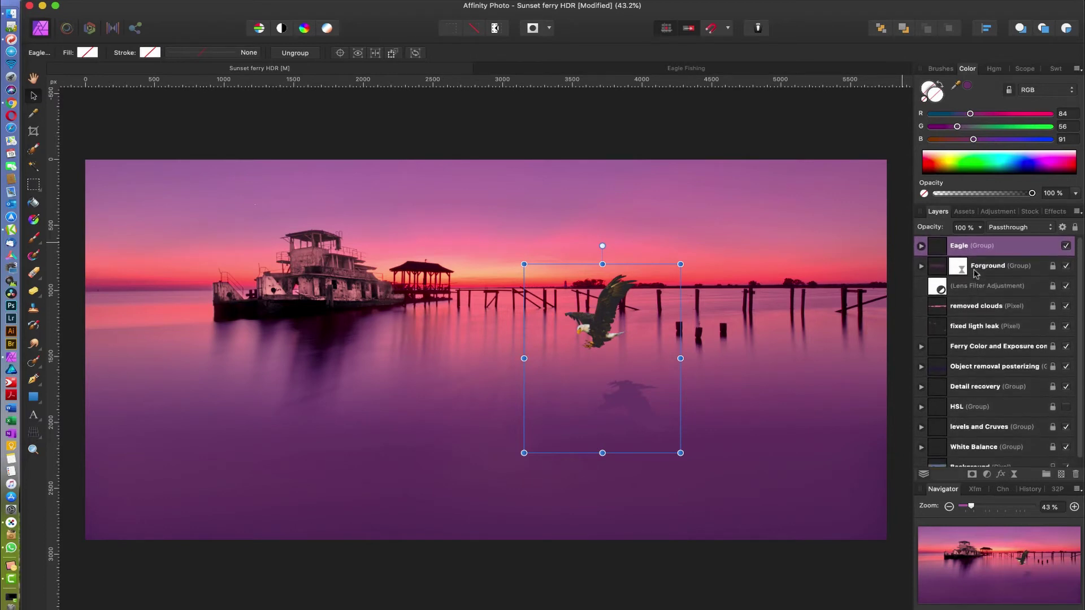
# - Try the Eagle group lower in the layer stack, then return it to the top
pyautogui.moveTo(968, 250); pyautogui.dragTo(941, 455)
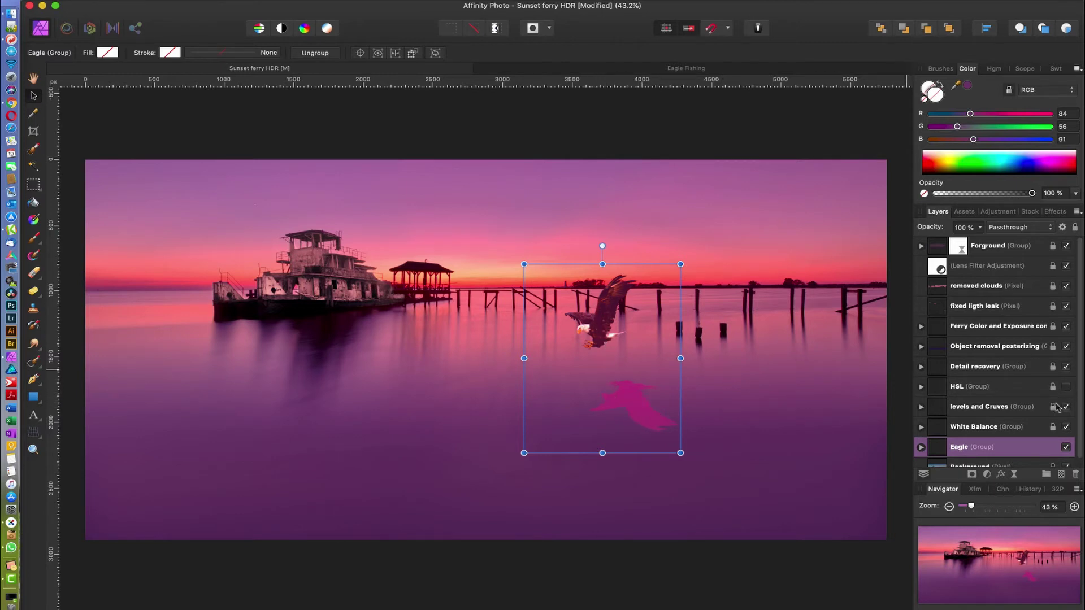
pyautogui.moveTo(942, 451); pyautogui.dragTo(938, 421)
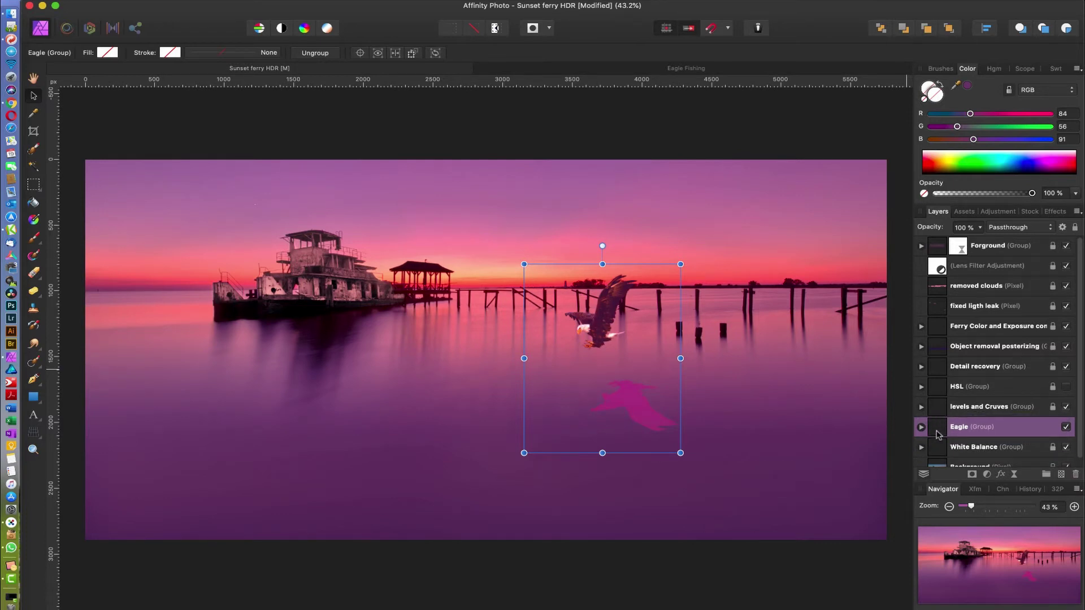
pyautogui.moveTo(937, 433); pyautogui.dragTo(933, 402)
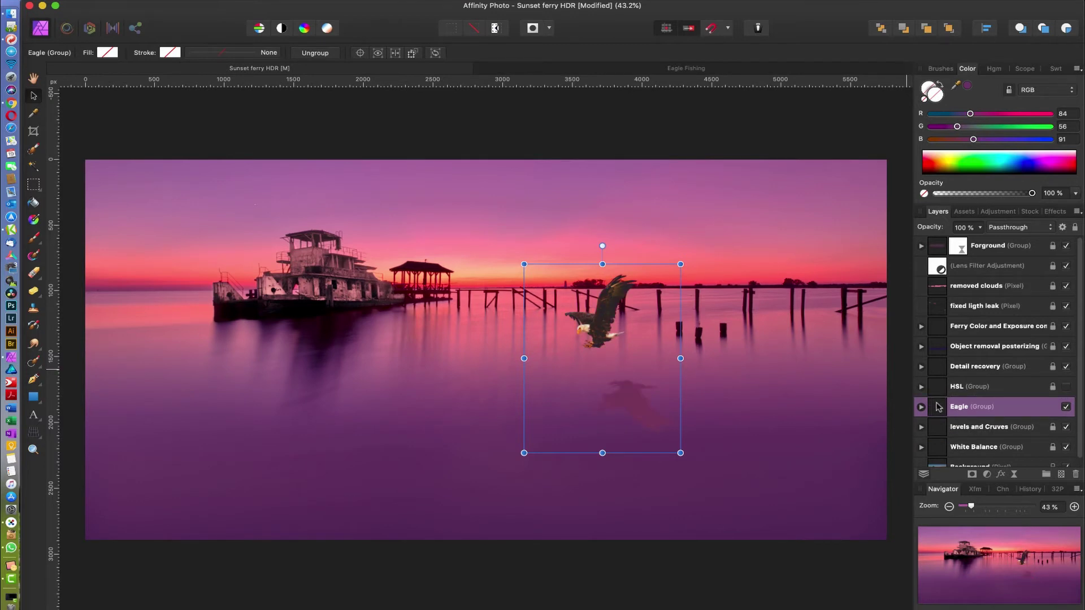
pyautogui.moveTo(941, 415); pyautogui.dragTo(945, 268)
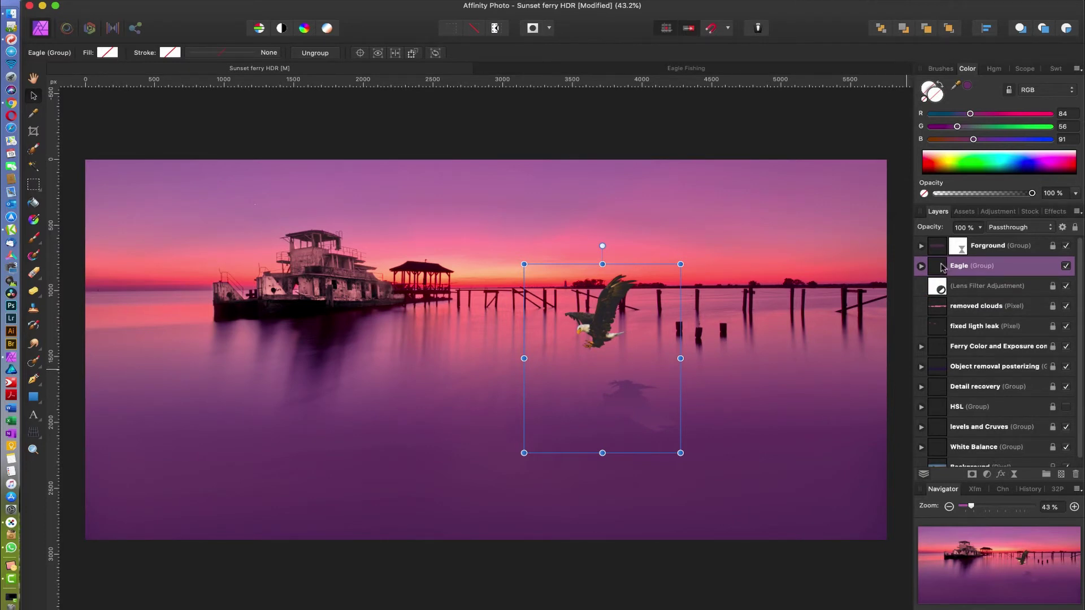
pyautogui.moveTo(941, 268); pyautogui.dragTo(938, 242)
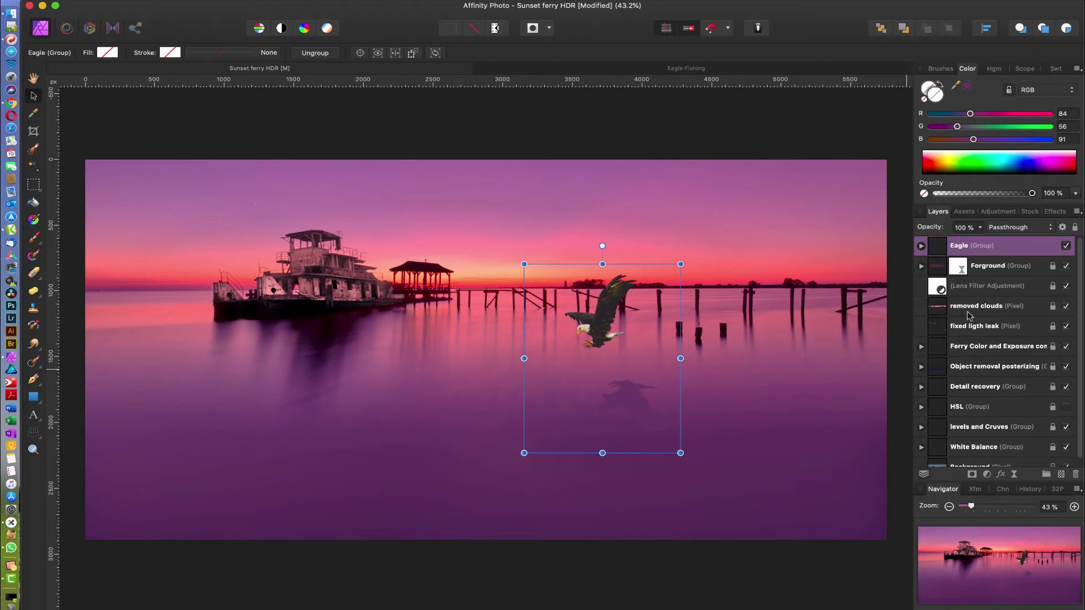
# - Add a Curves adjustment above the Eagle Shadow layer inside the Eagle group
pyautogui.click(921, 246)
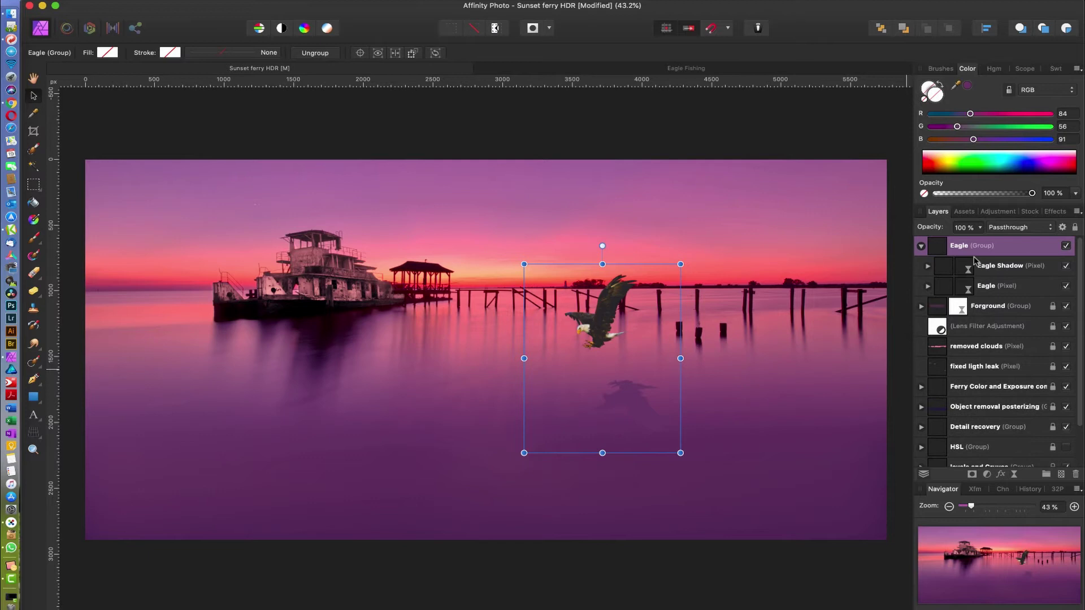
pyautogui.click(994, 267)
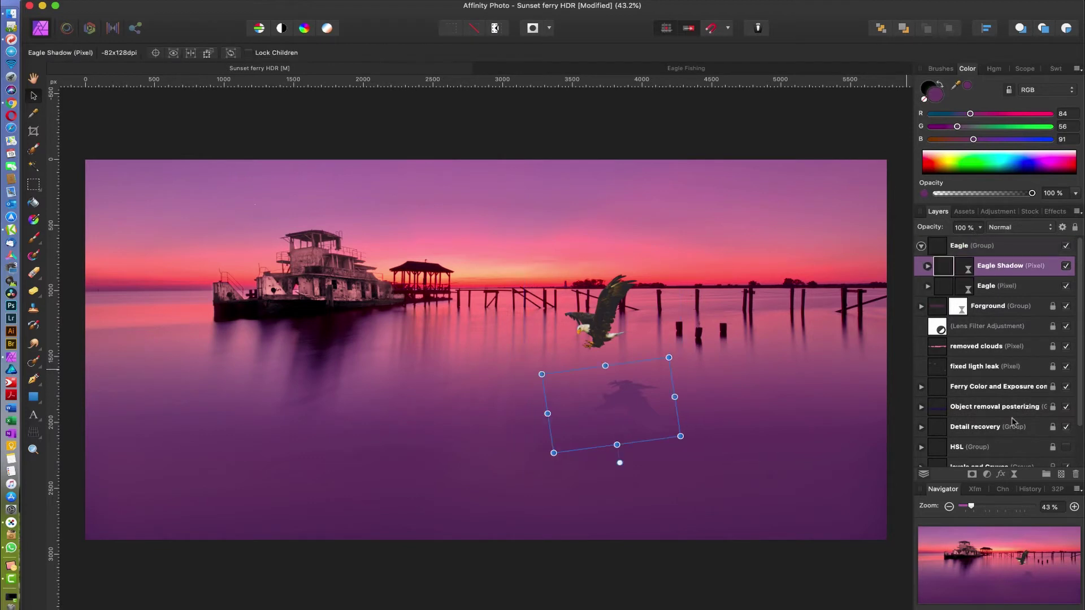
pyautogui.click(987, 475)
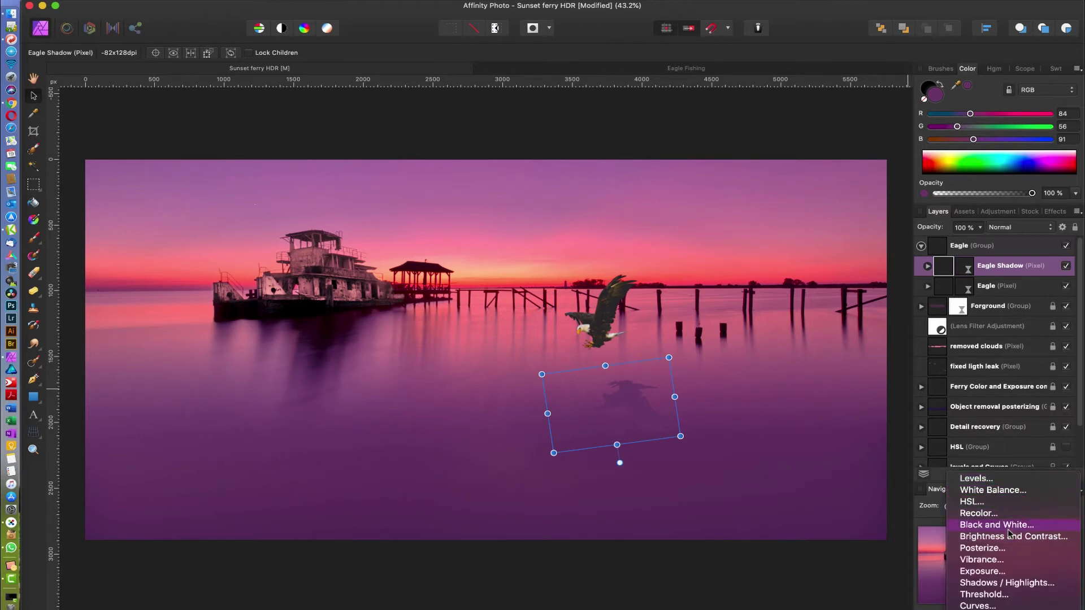
pyautogui.scroll(-1, 1010, 534)
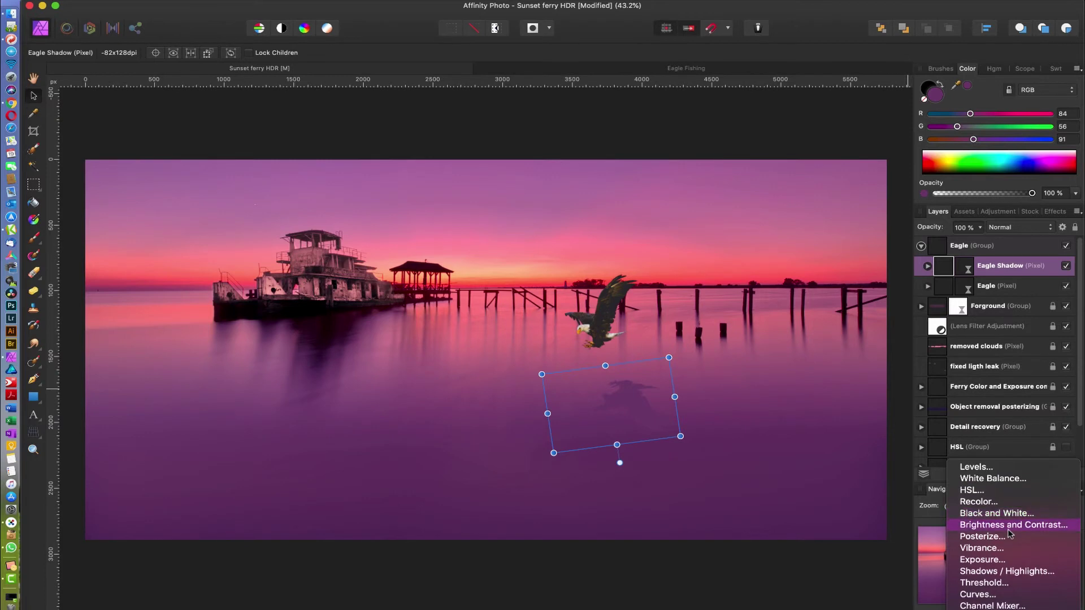
pyautogui.click(978, 596)
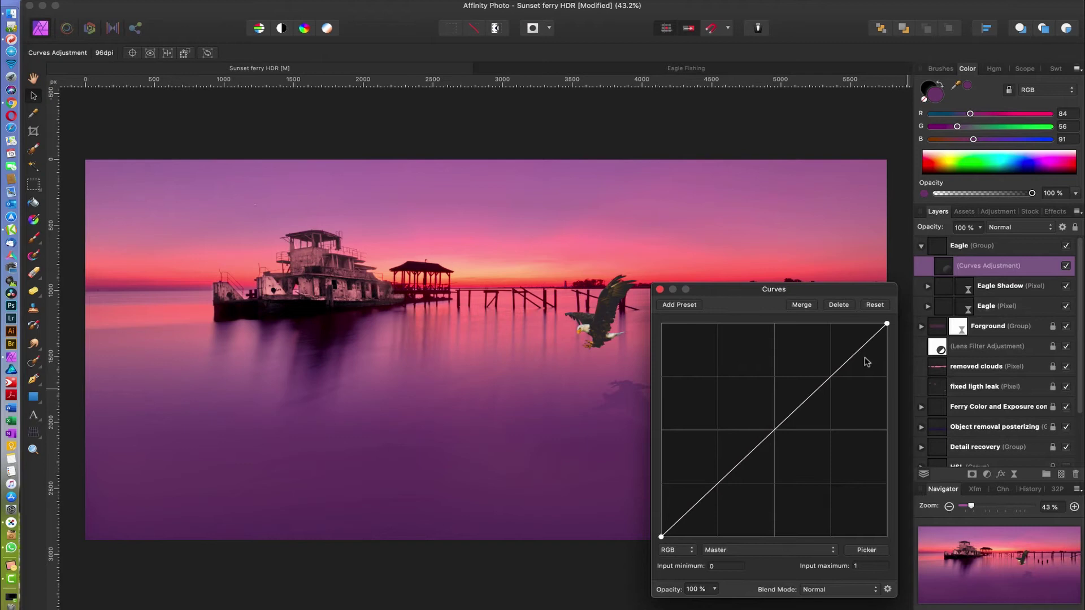
pyautogui.moveTo(830, 295); pyautogui.dragTo(970, 200)
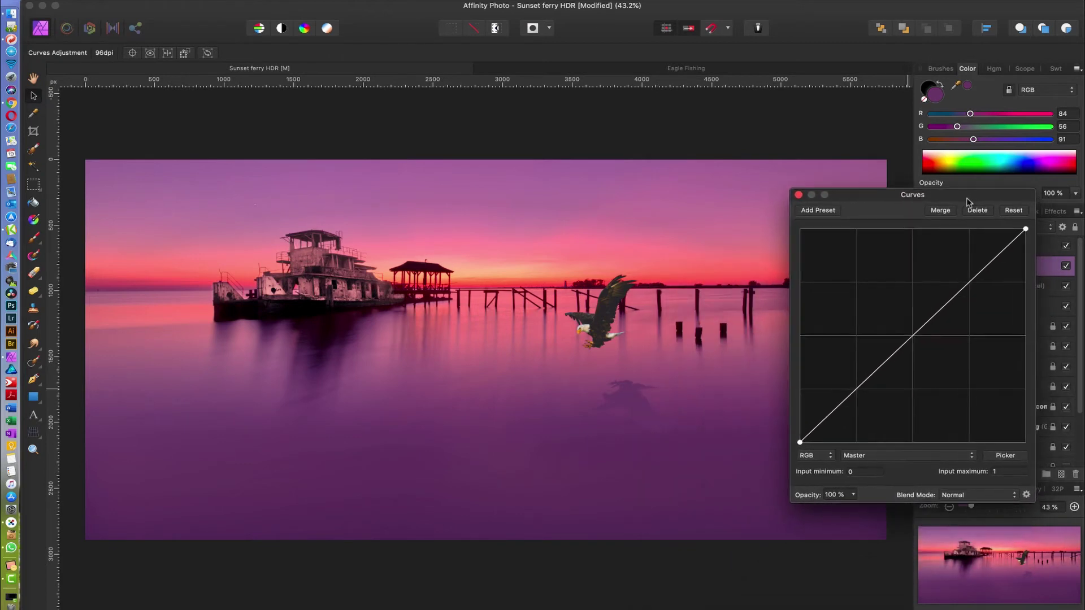
# - Shape the master curve with an upper and a lower point
pyautogui.moveTo(1025, 229)
pyautogui.mouseDown()
pyautogui.moveTo(939, 235)
pyautogui.moveTo(1017, 237)
pyautogui.moveTo(1017, 356)
pyautogui.moveTo(1010, 294)
pyautogui.moveTo(1025, 230)
pyautogui.mouseUp()
pyautogui.moveTo(975, 278); pyautogui.dragTo(983, 280)
pyautogui.moveTo(905, 368)
pyautogui.mouseDown()
pyautogui.moveTo(882, 365)
pyautogui.moveTo(890, 369)
pyautogui.mouseUp()
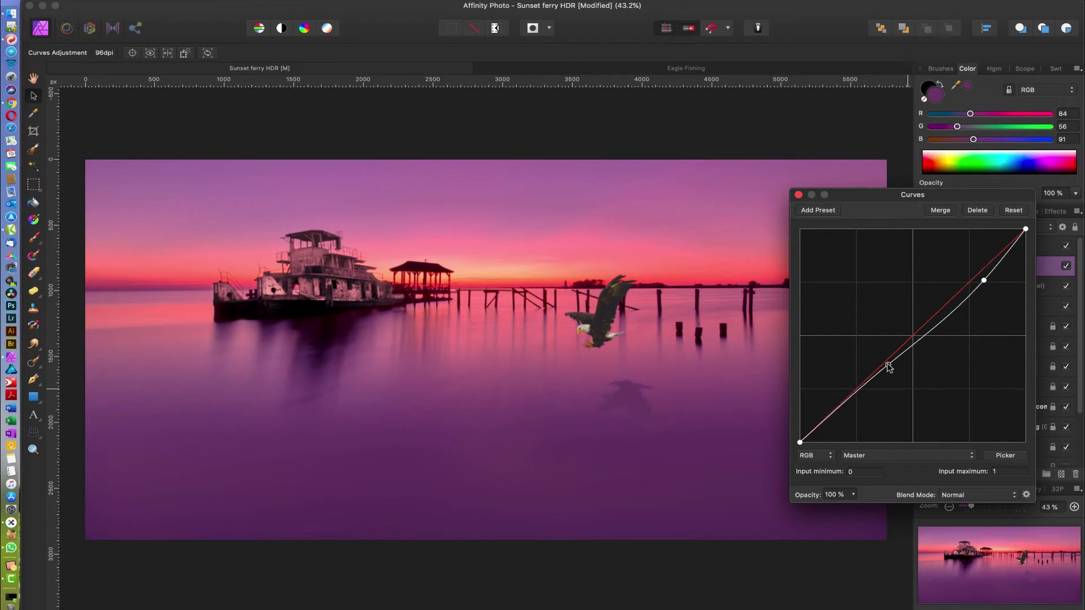
pyautogui.moveTo(985, 282); pyautogui.dragTo(970, 277)
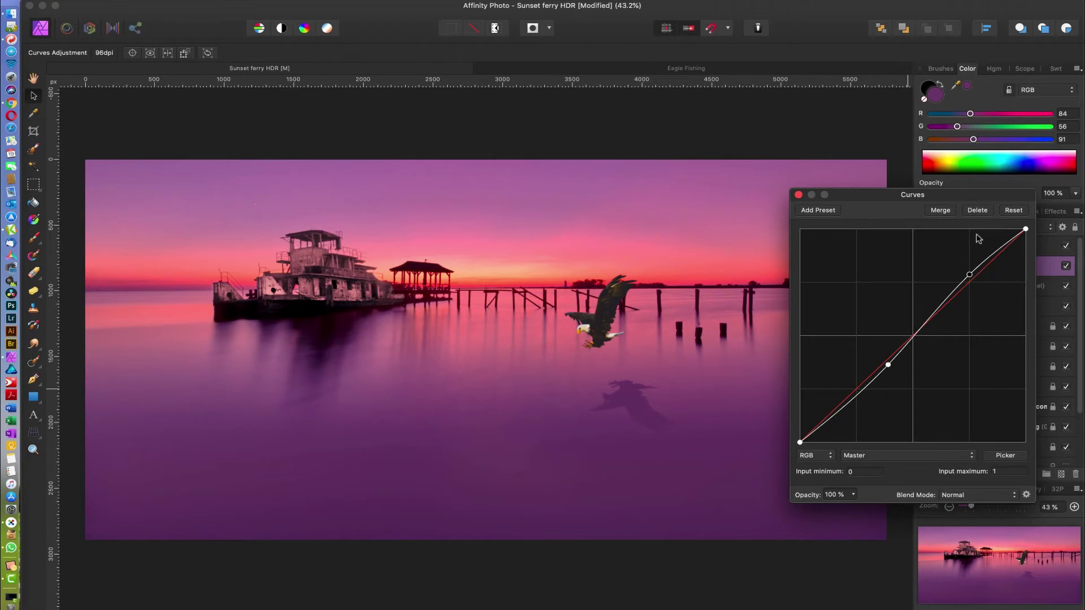
# - Try boosting the Red channel curve, then reset it to a straight line
pyautogui.click(880, 456)
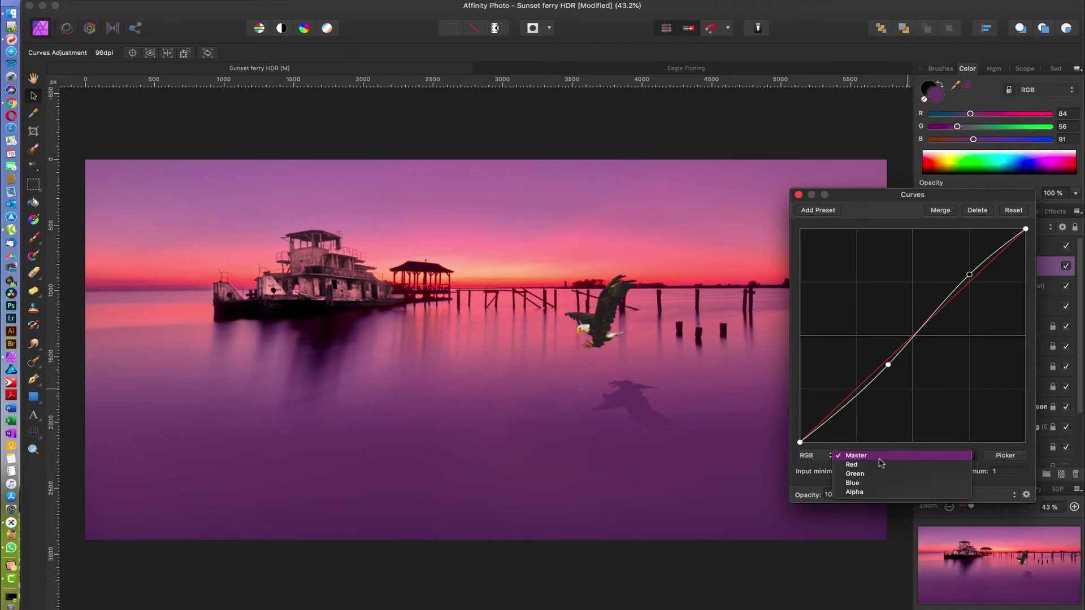
pyautogui.click(871, 465)
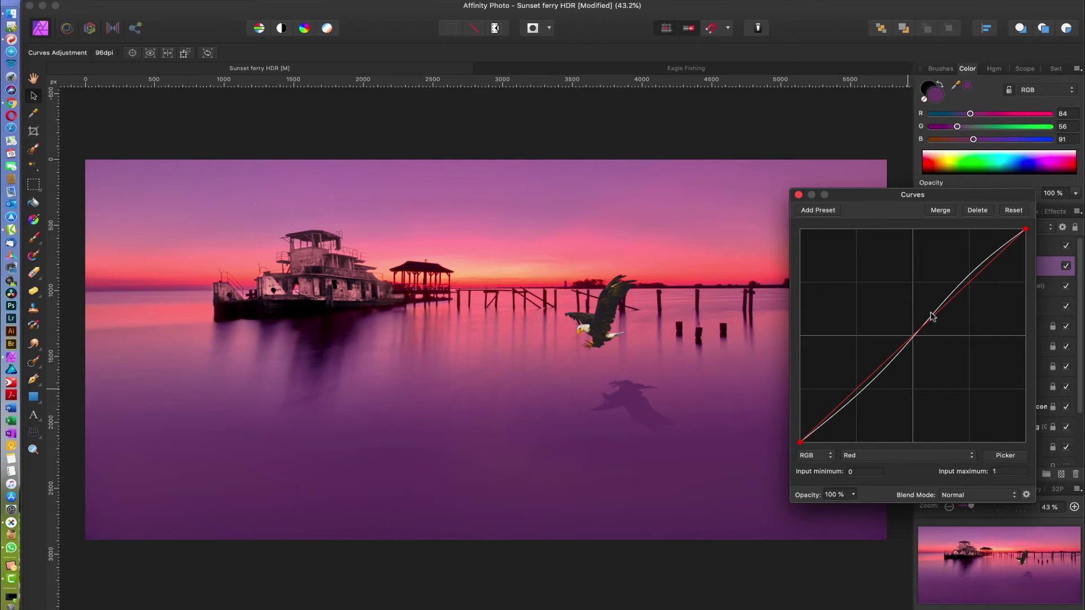
pyautogui.moveTo(927, 328); pyautogui.dragTo(906, 322)
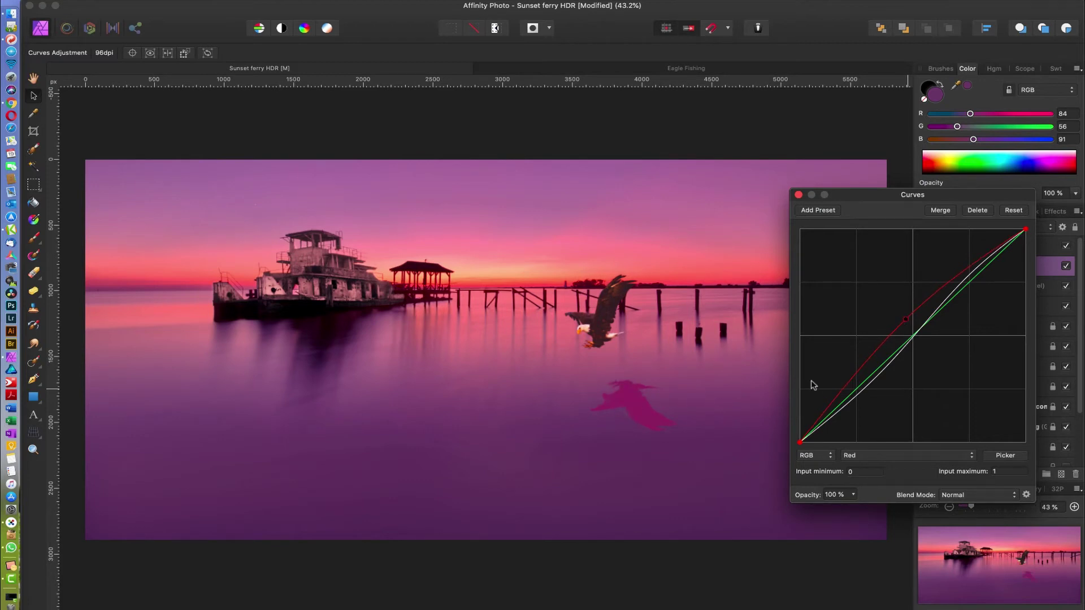
pyautogui.moveTo(906, 320); pyautogui.dragTo(919, 338)
pyautogui.click(1012, 212)
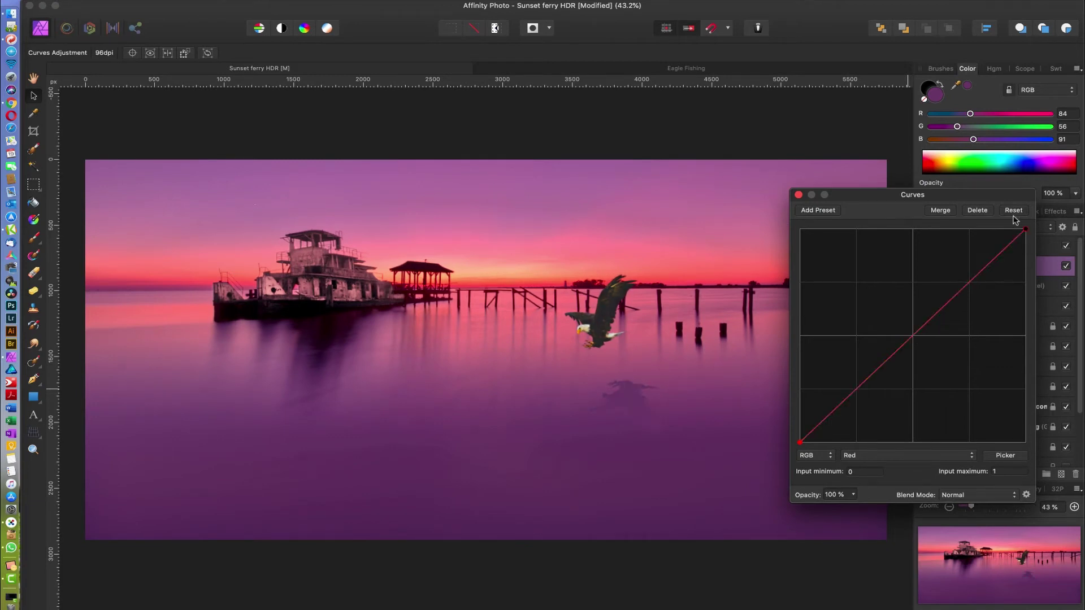
# - Give the Red curve two midtone points and lift its black point slightly
pyautogui.click(914, 456)
pyautogui.click(913, 457)
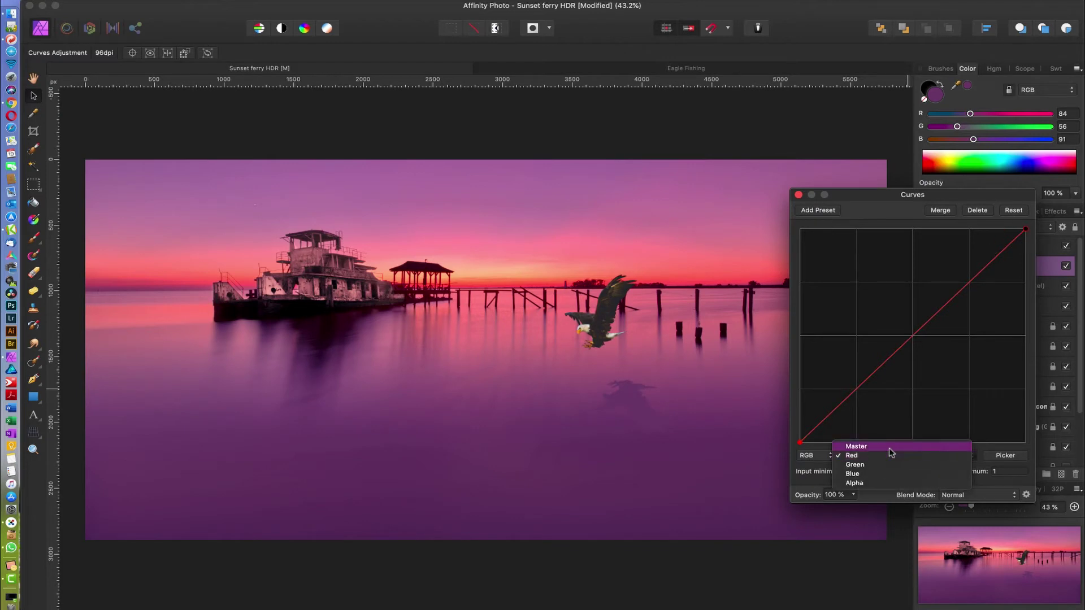
pyautogui.moveTo(970, 281); pyautogui.dragTo(966, 276)
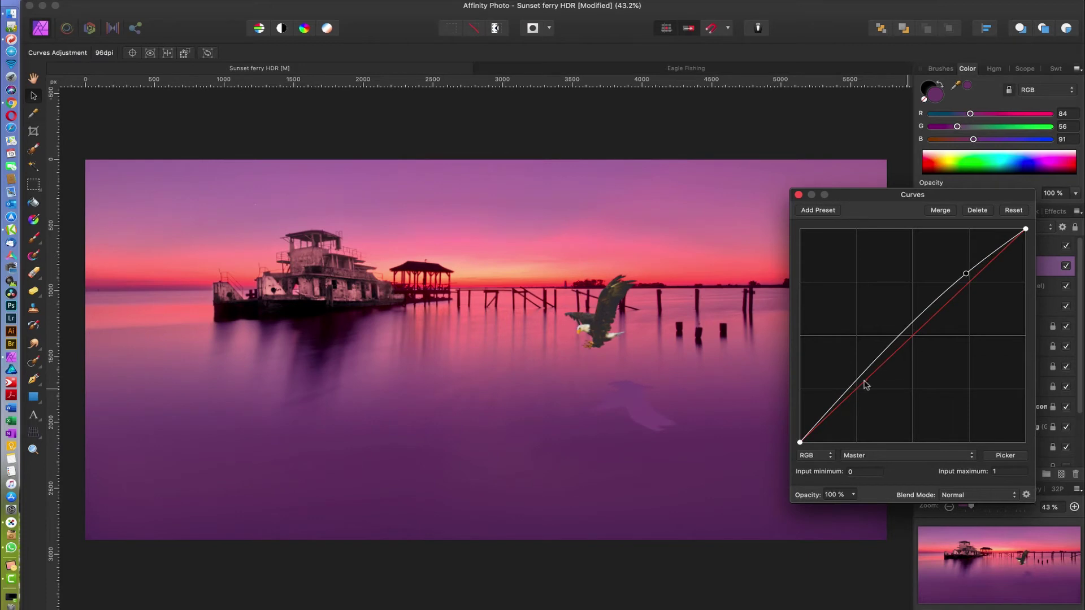
pyautogui.moveTo(867, 373); pyautogui.dragTo(875, 374)
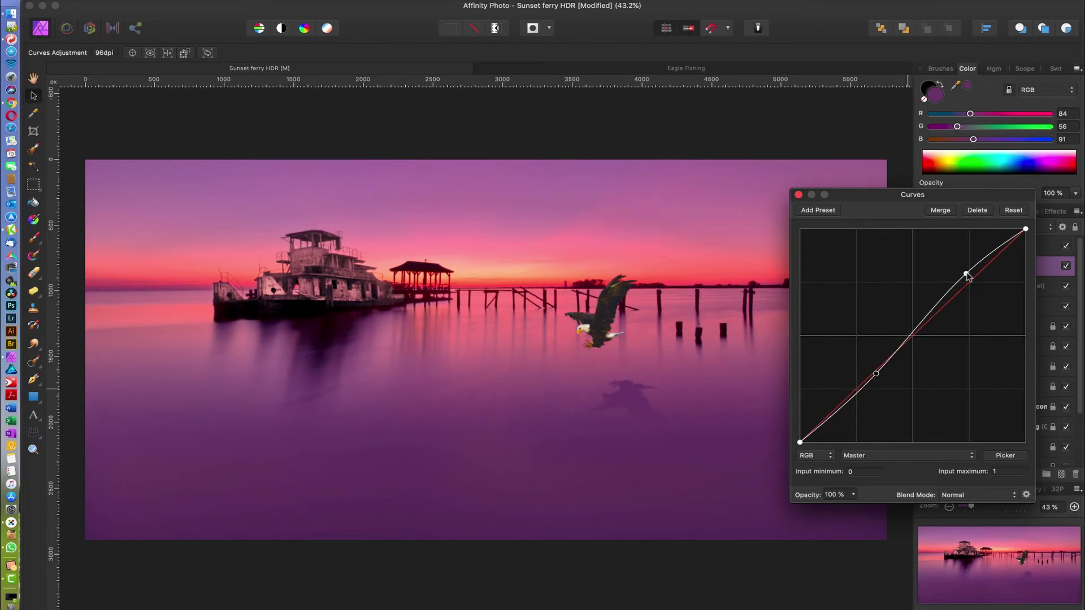
pyautogui.moveTo(966, 276)
pyautogui.mouseDown()
pyautogui.moveTo(980, 295)
pyautogui.moveTo(969, 278)
pyautogui.mouseUp()
pyautogui.moveTo(876, 377); pyautogui.dragTo(877, 376)
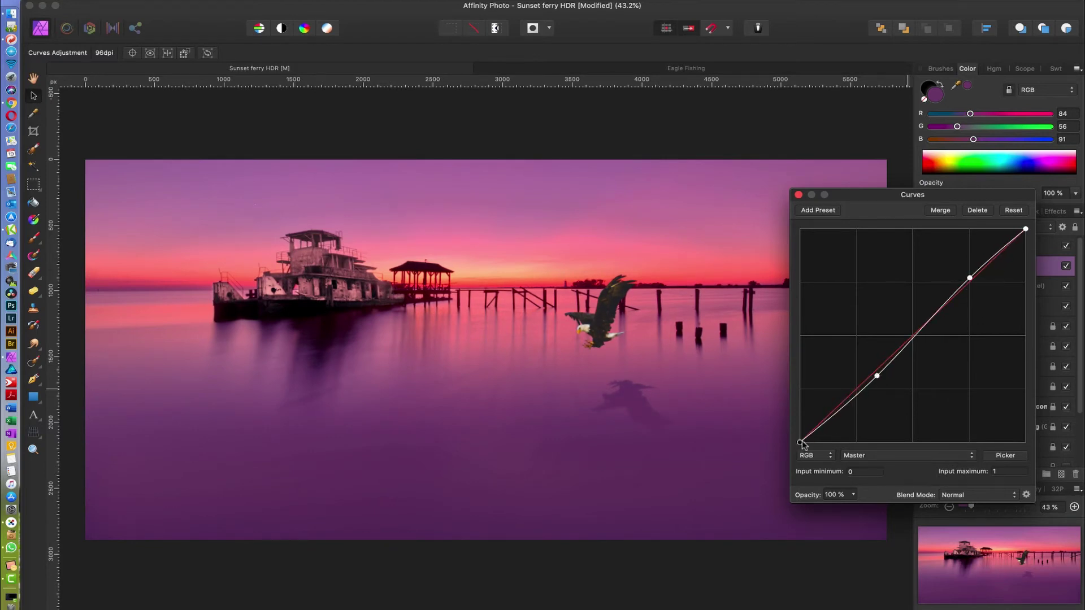
pyautogui.moveTo(801, 444); pyautogui.dragTo(790, 440)
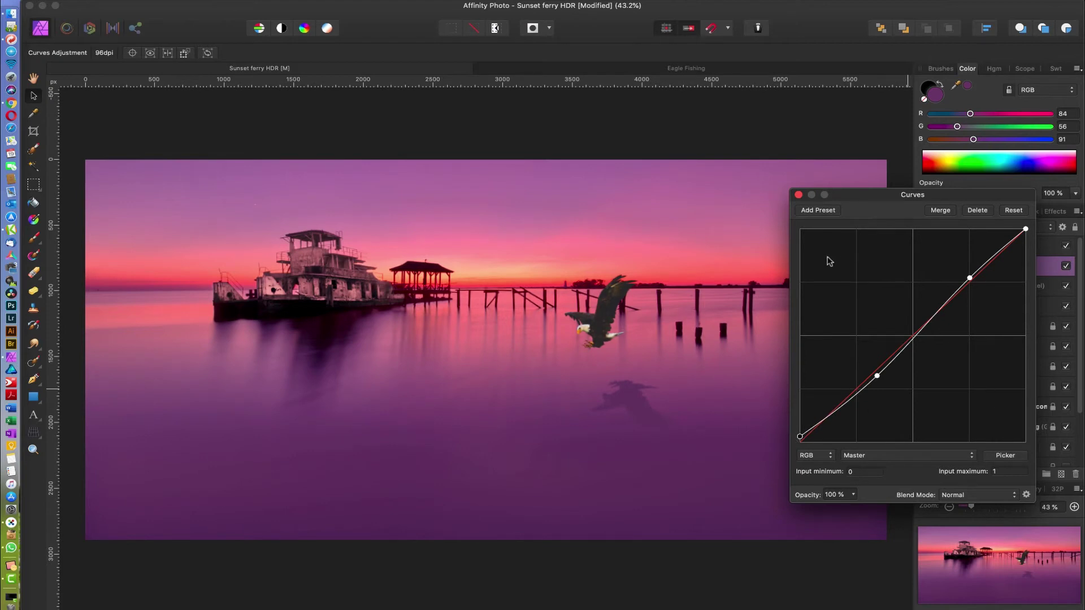
pyautogui.click(798, 195)
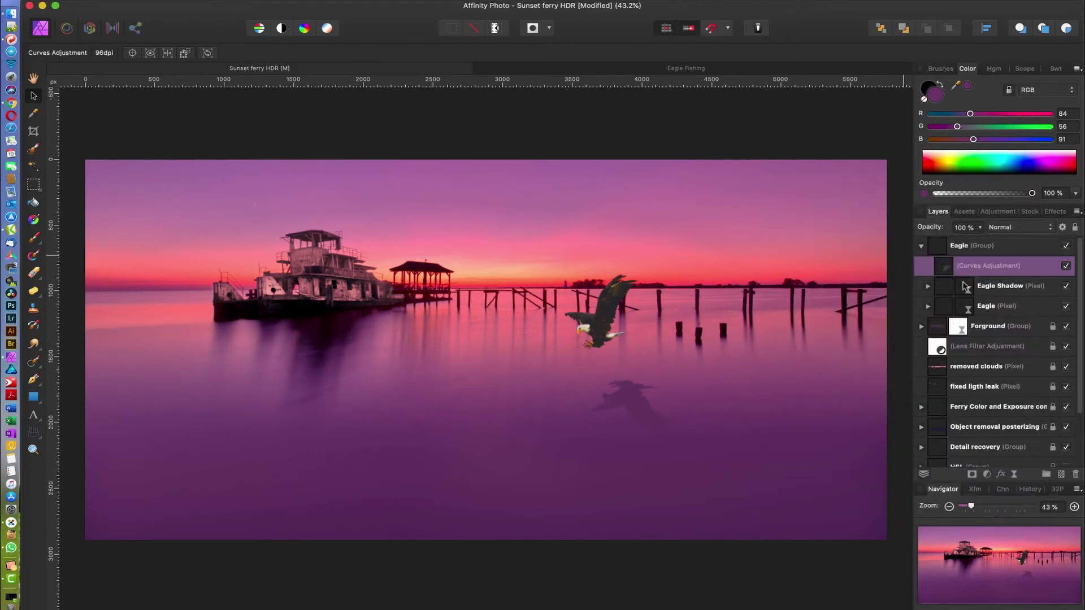
# - Turn the Curves adjustment back on and add a Levels adjustment to the Eagle layer
pyautogui.click(1066, 266)
pyautogui.click(984, 308)
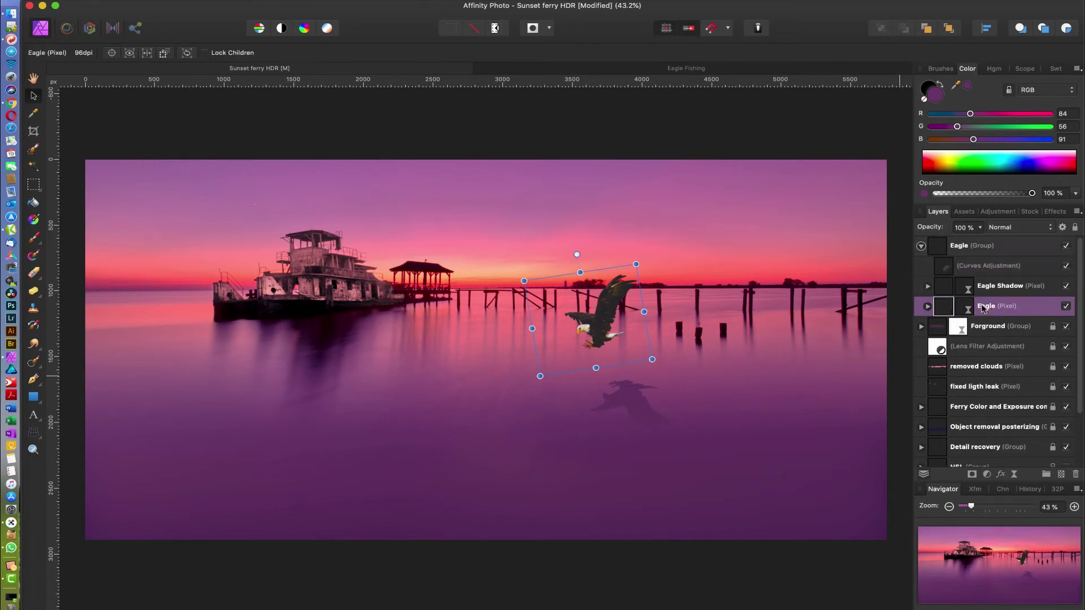
pyautogui.click(987, 475)
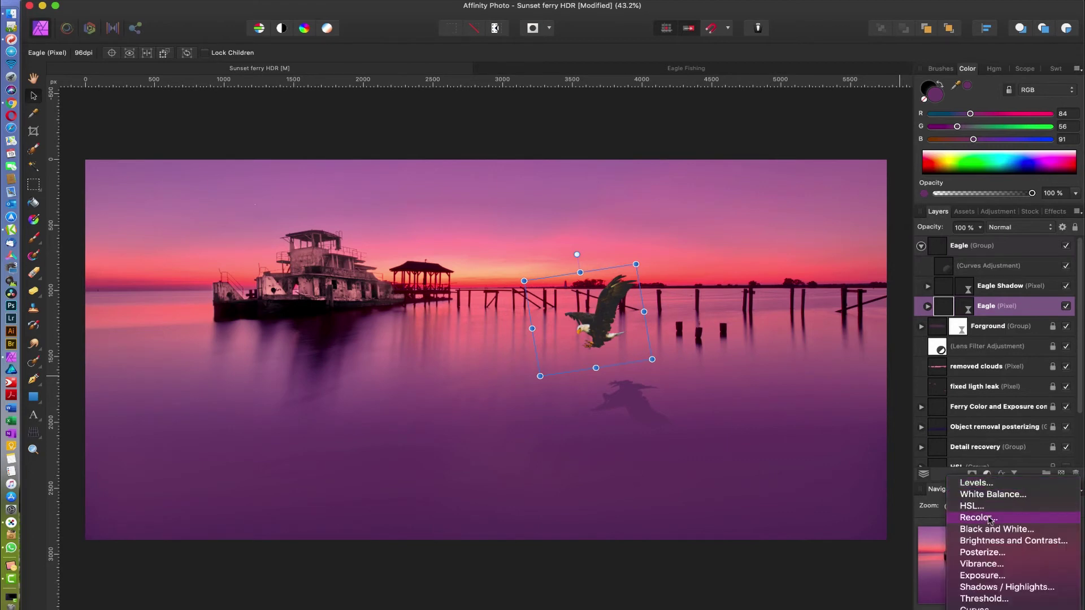
pyautogui.click(979, 483)
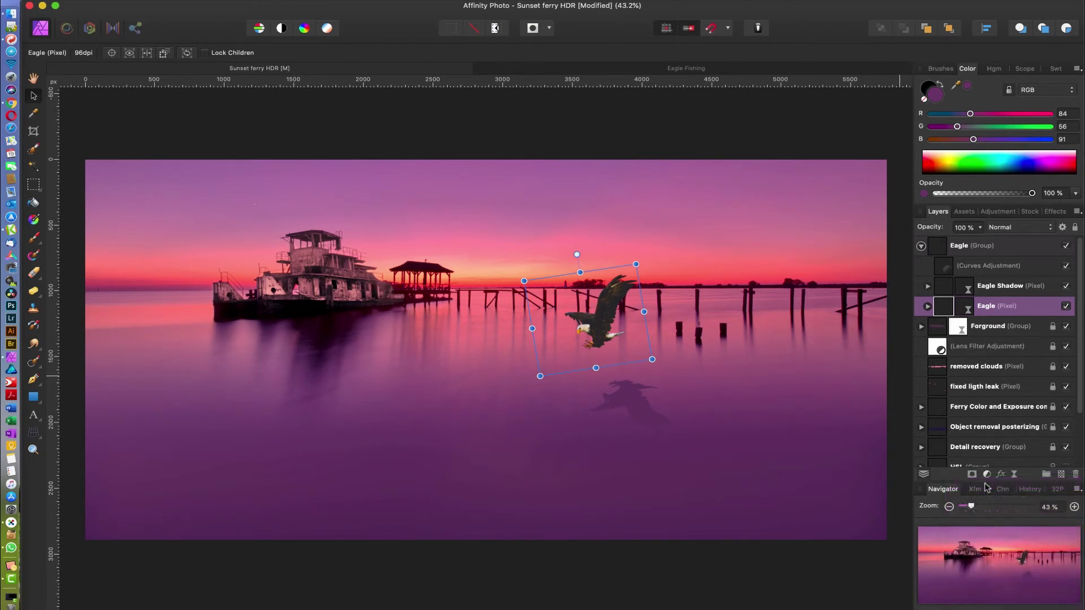
# - Set the Levels black level to 8% and raise the gamma
pyautogui.moveTo(801, 372); pyautogui.dragTo(818, 372)
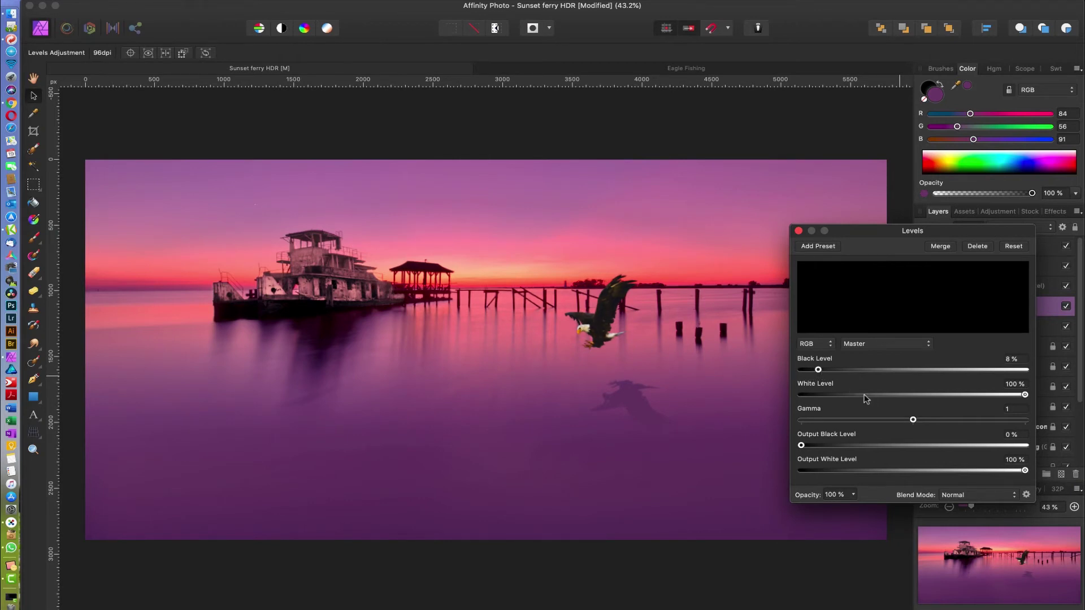
pyautogui.moveTo(1024, 396)
pyautogui.mouseDown()
pyautogui.moveTo(931, 399)
pyautogui.moveTo(1039, 406)
pyautogui.mouseUp()
pyautogui.moveTo(913, 420)
pyautogui.mouseDown()
pyautogui.moveTo(904, 423)
pyautogui.moveTo(928, 421)
pyautogui.mouseUp()
pyautogui.click(1066, 306)
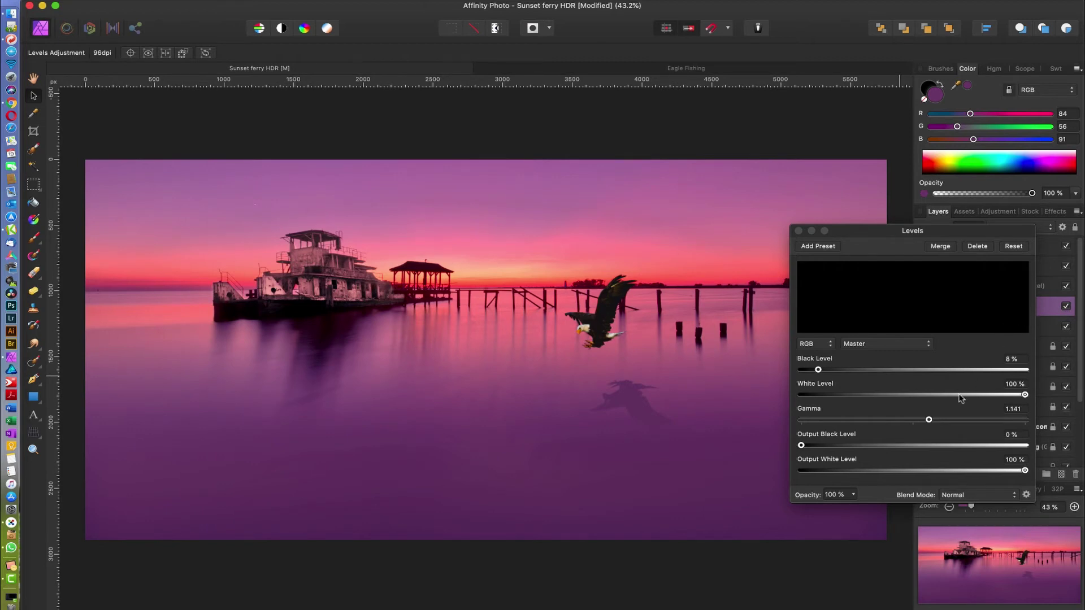
pyautogui.click(930, 421)
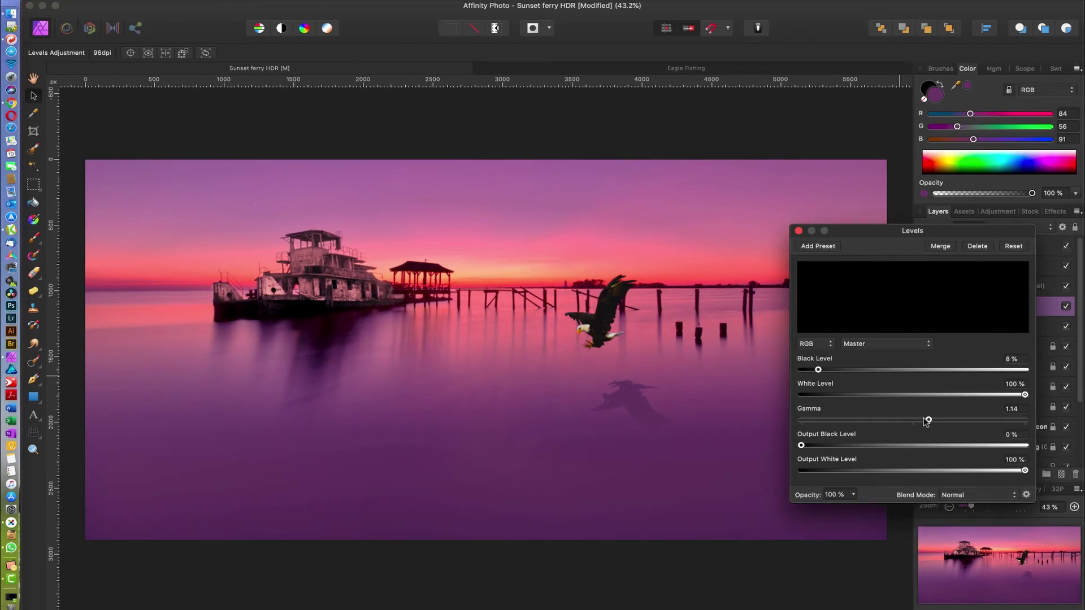
# - Lower the Red channel white level to 87% and raise its gamma
pyautogui.click(873, 346)
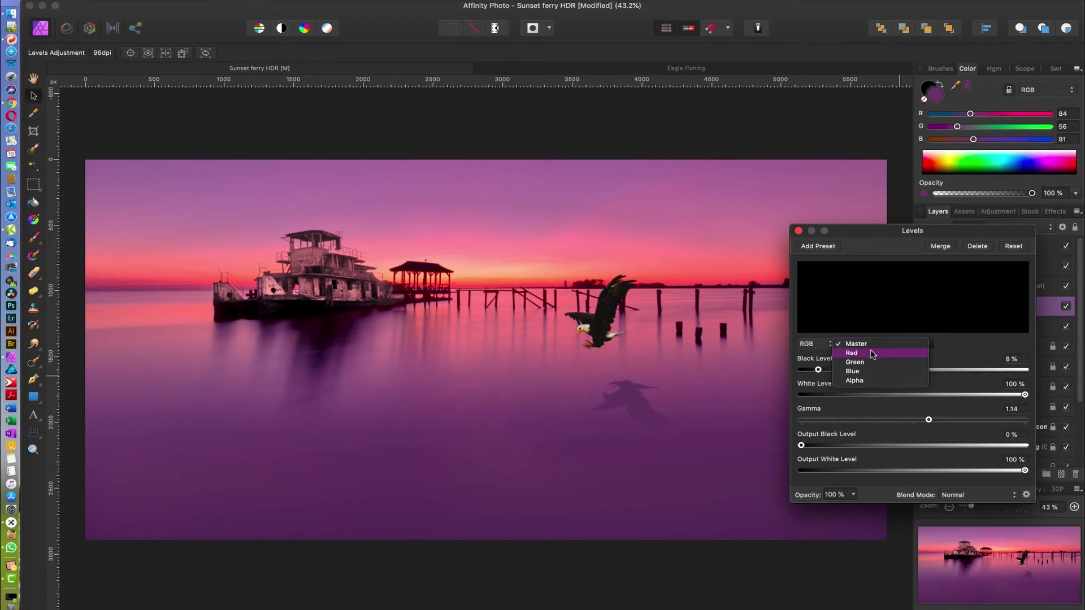
pyautogui.click(873, 355)
pyautogui.moveTo(804, 372); pyautogui.dragTo(780, 371)
pyautogui.moveTo(1025, 395); pyautogui.dragTo(978, 399)
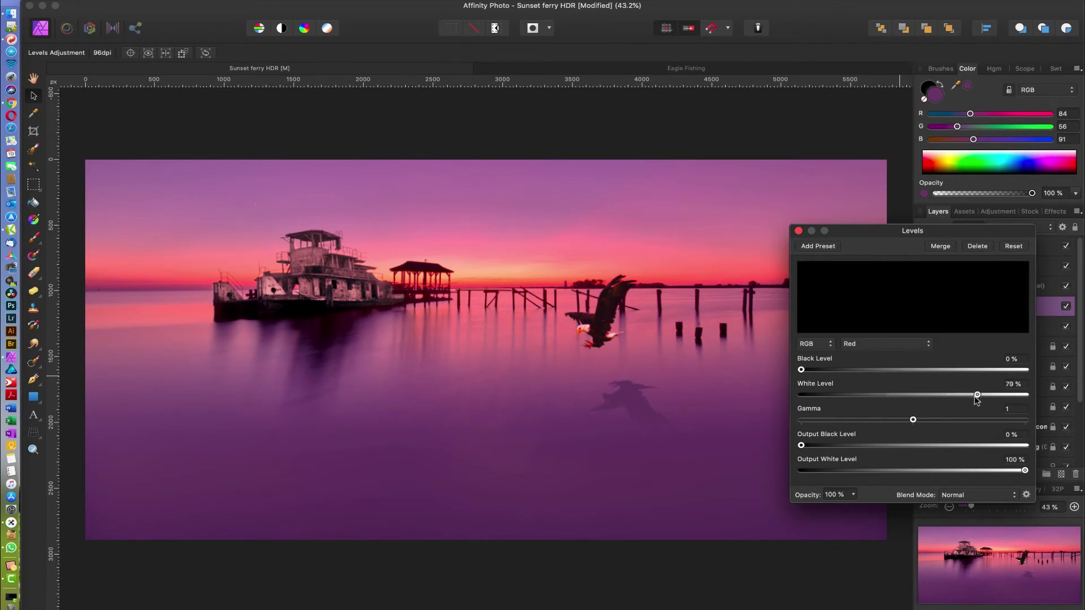
pyautogui.moveTo(914, 420)
pyautogui.mouseDown()
pyautogui.moveTo(957, 419)
pyautogui.moveTo(919, 423)
pyautogui.mouseUp()
pyautogui.moveTo(921, 420); pyautogui.dragTo(922, 421)
pyautogui.moveTo(977, 395); pyautogui.dragTo(996, 396)
pyautogui.click(798, 231)
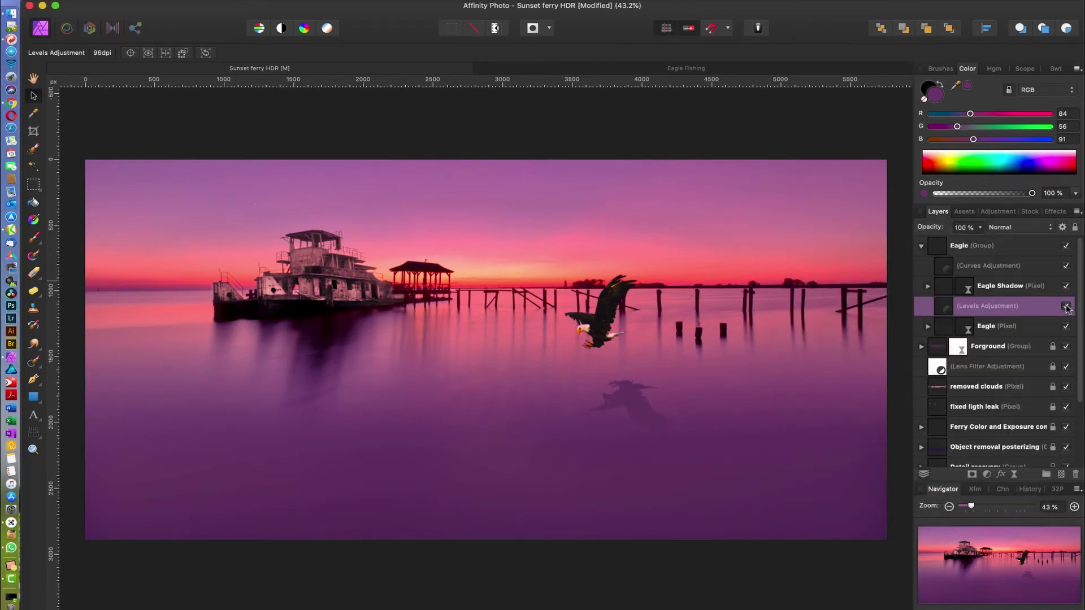
# - Compare with Levels toggled off and on, then move the Lens Filter adjustment above the Eagle group
pyautogui.click(1065, 306)
pyautogui.click(1065, 306)
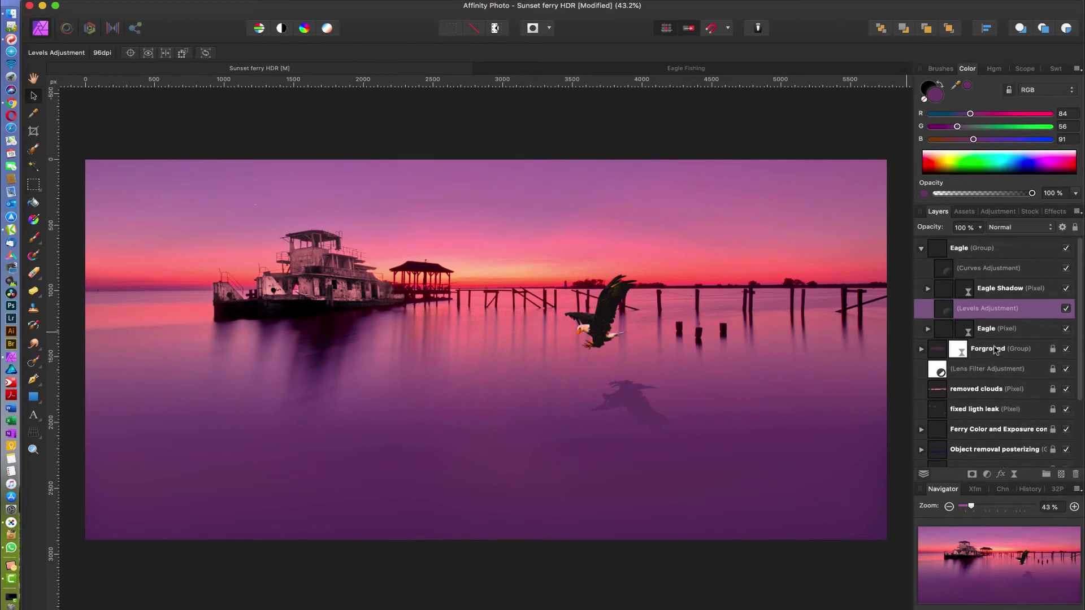
pyautogui.moveTo(937, 370); pyautogui.dragTo(920, 242)
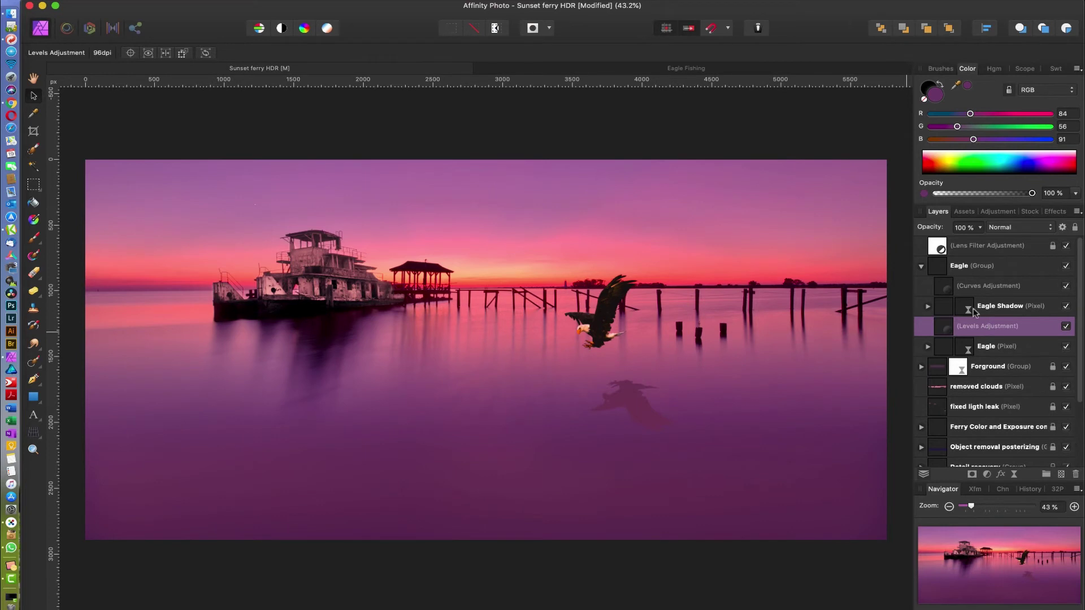
# - Pull the Curves adjustment's lower point down into a deeper S-curve to darken the eagle's water shadow
pyautogui.click(947, 290)
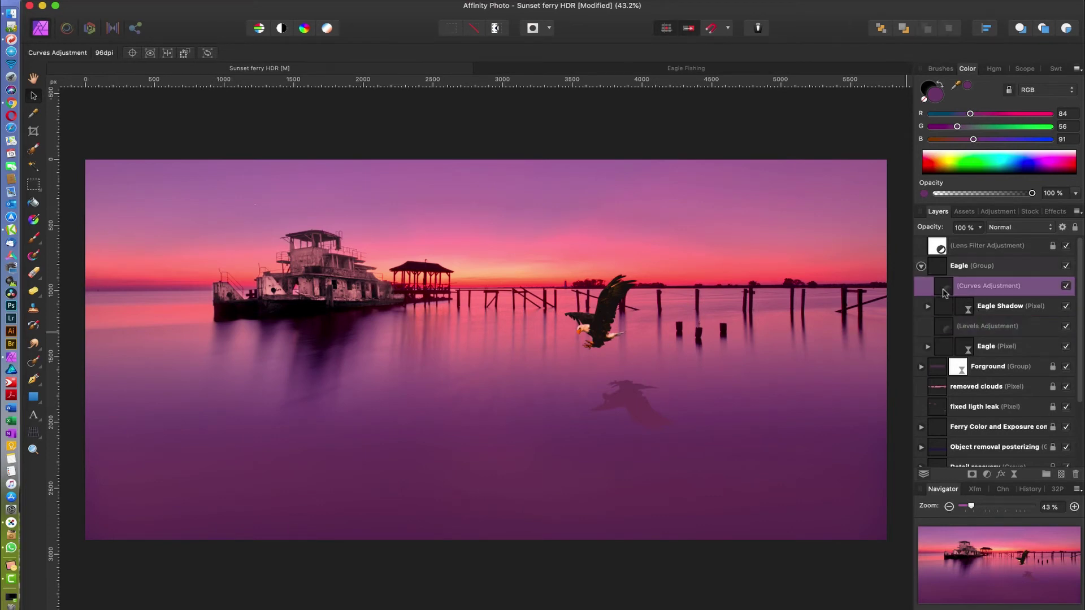
pyautogui.doubleClick(945, 292)
pyautogui.moveTo(890, 364)
pyautogui.mouseDown()
pyautogui.moveTo(879, 379)
pyautogui.moveTo(889, 377)
pyautogui.mouseUp()
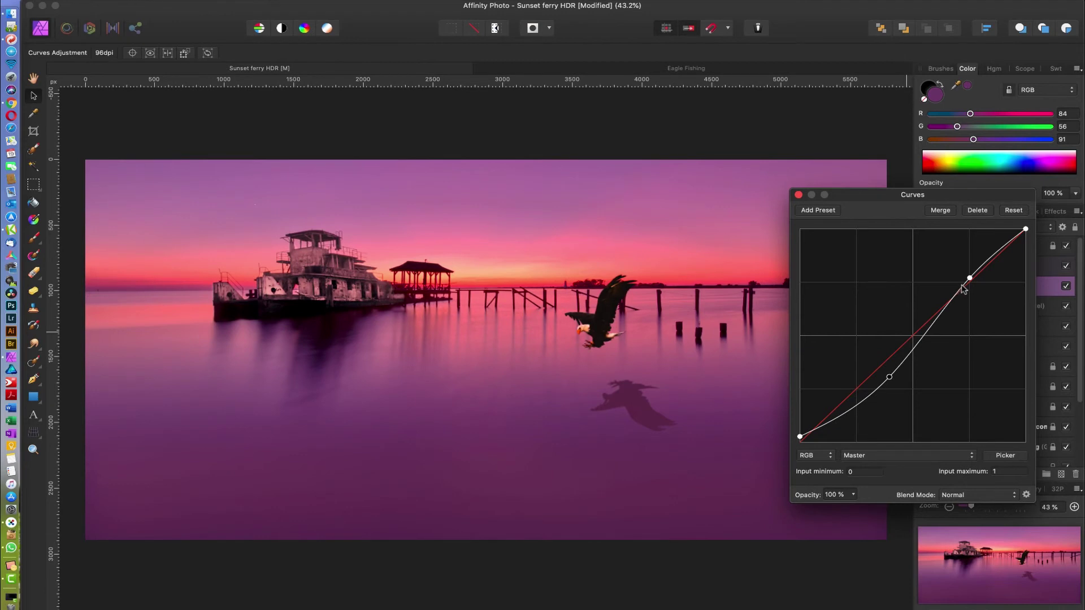
pyautogui.moveTo(972, 281); pyautogui.dragTo(969, 283)
pyautogui.click(798, 194)
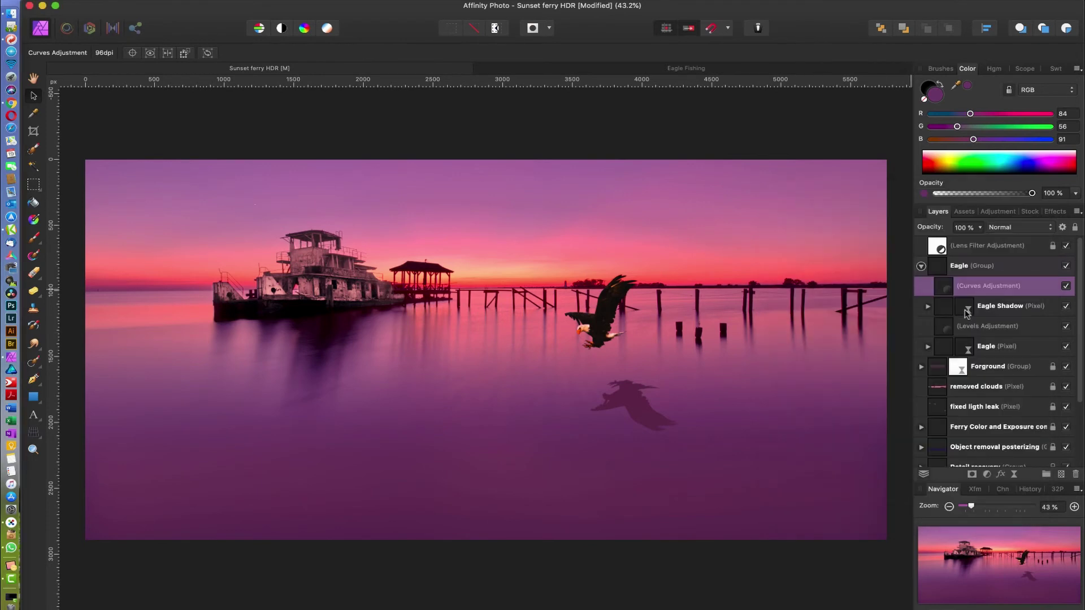
pyautogui.click(967, 311)
# - Increase the Eagle Shadow's Box Blur radius to 5.2 px
pyautogui.doubleClick(960, 329)
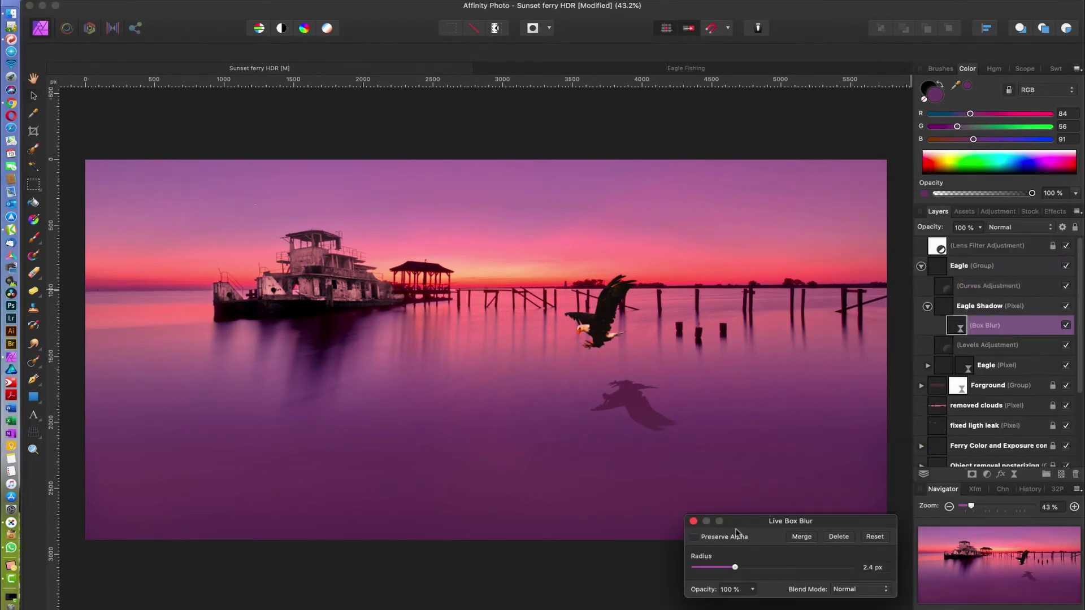
pyautogui.moveTo(737, 569); pyautogui.dragTo(747, 569)
pyautogui.click(693, 521)
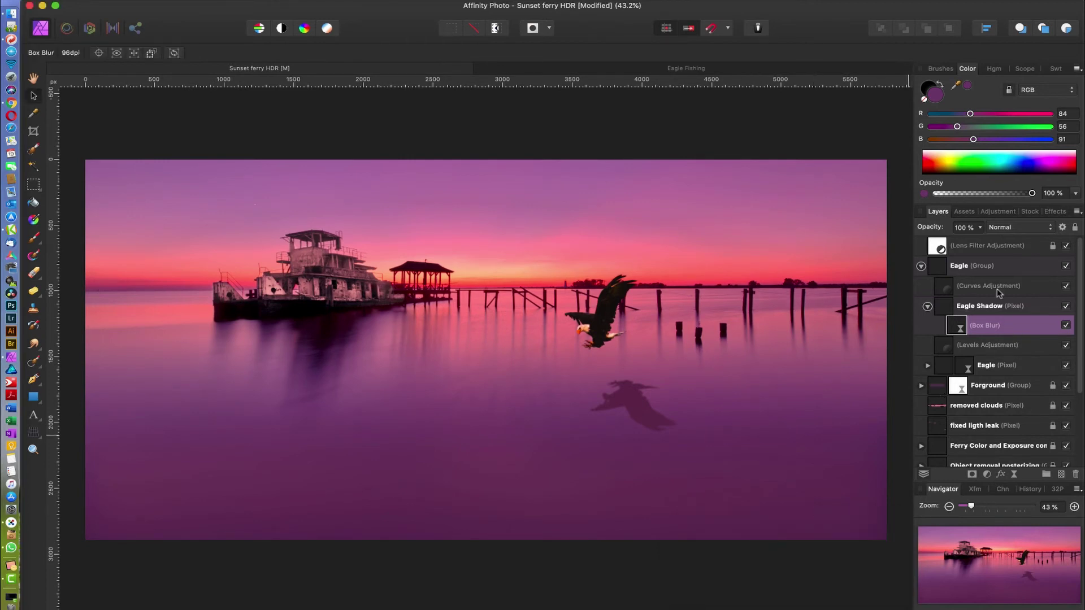
# - Set the Eagle Shadow layer to Soft Light blend mode at 19% opacity
pyautogui.click(980, 228)
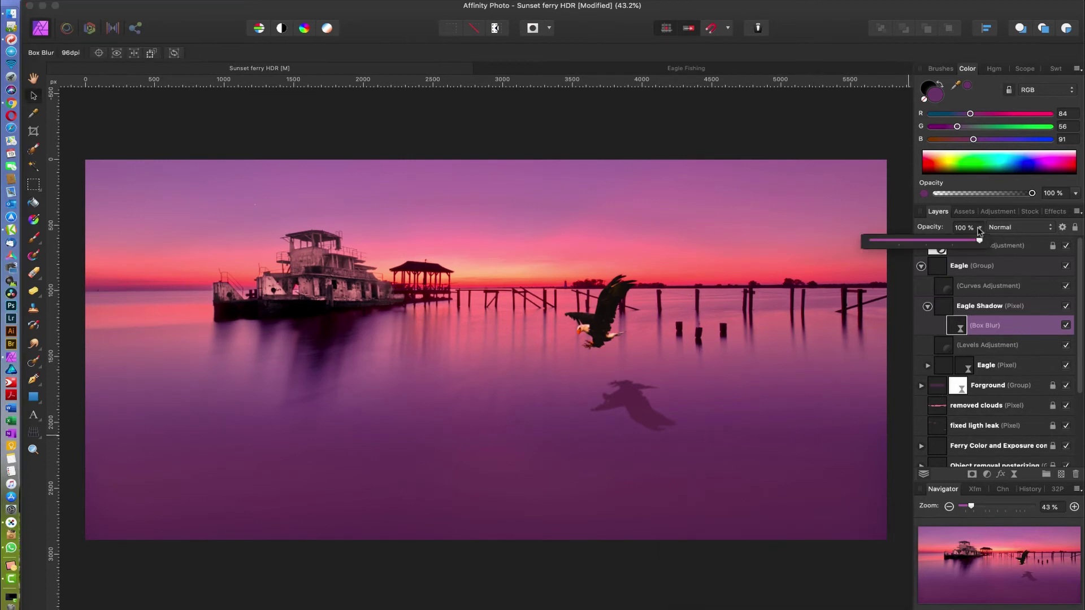
pyautogui.click(995, 310)
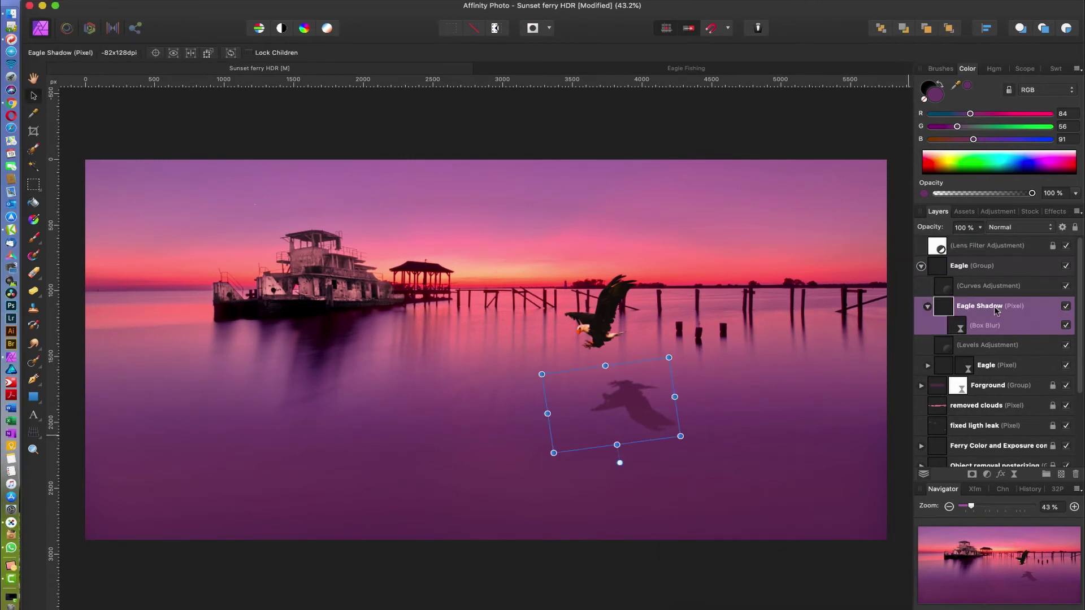
pyautogui.click(980, 228)
pyautogui.moveTo(977, 243); pyautogui.dragTo(927, 247)
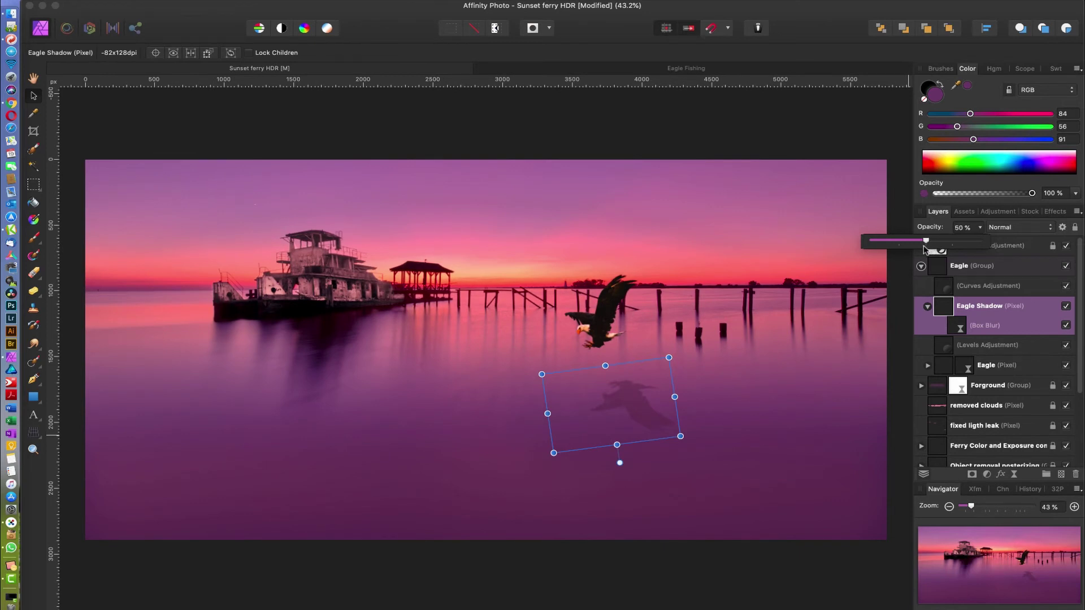
pyautogui.moveTo(925, 243); pyautogui.dragTo(931, 243)
pyautogui.click(1039, 232)
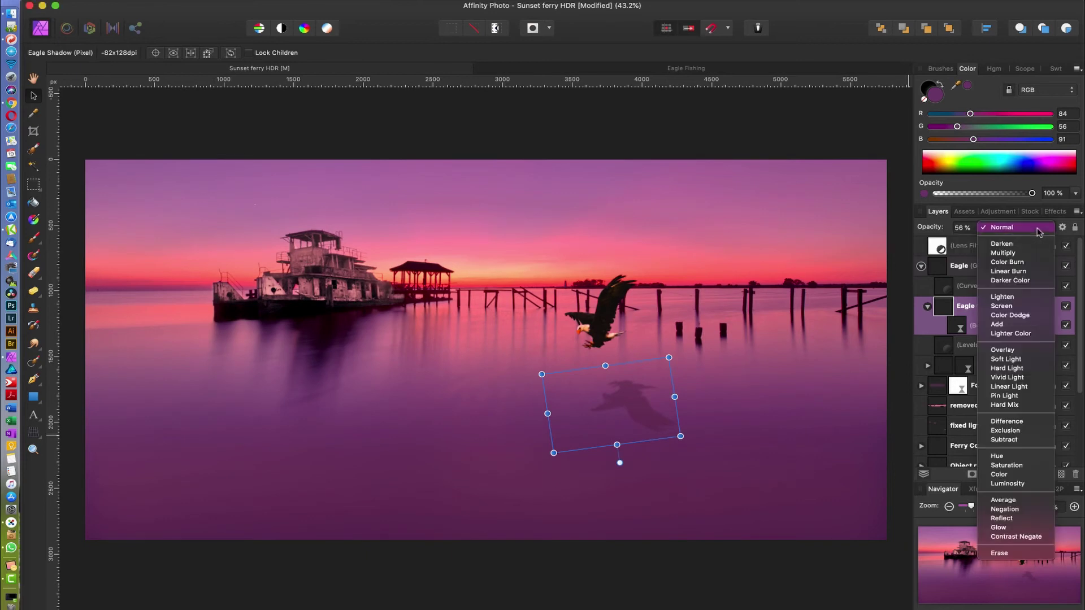
pyautogui.click(1004, 360)
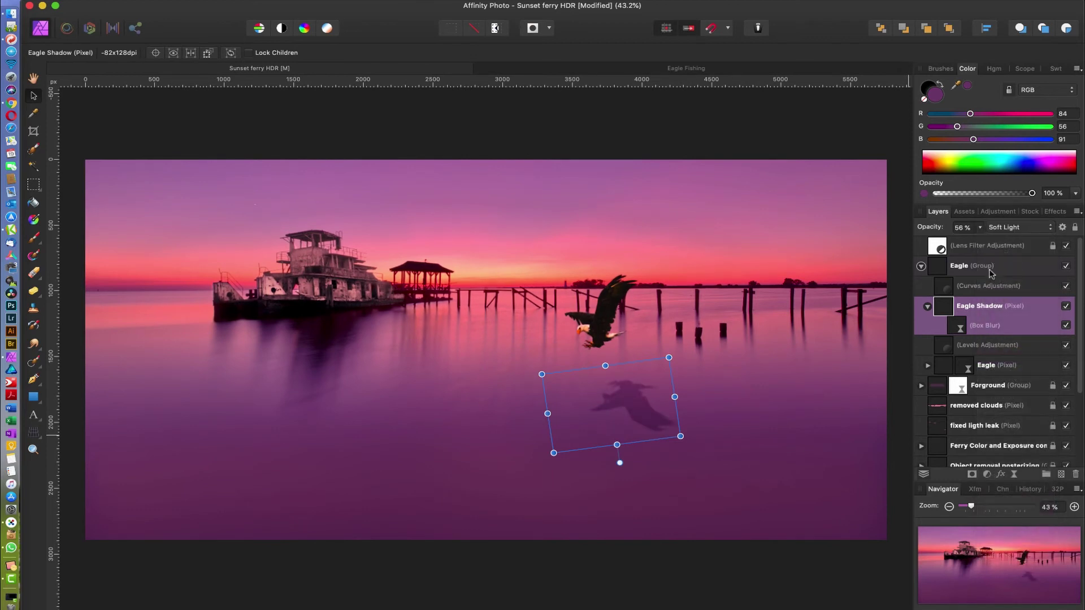
pyautogui.click(978, 229)
pyautogui.moveTo(979, 242); pyautogui.dragTo(938, 244)
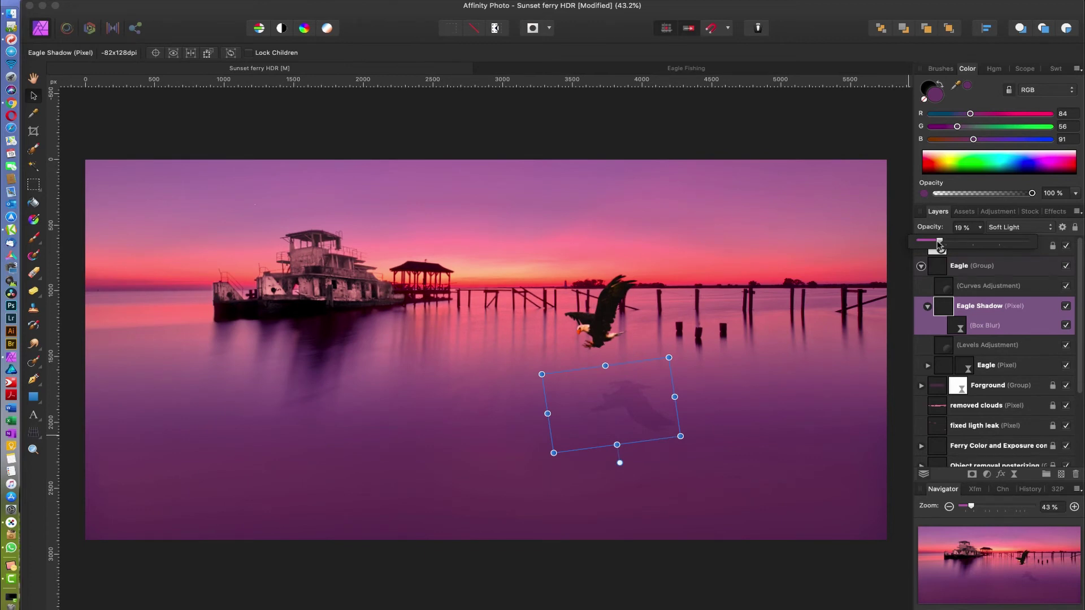
pyautogui.click(1018, 228)
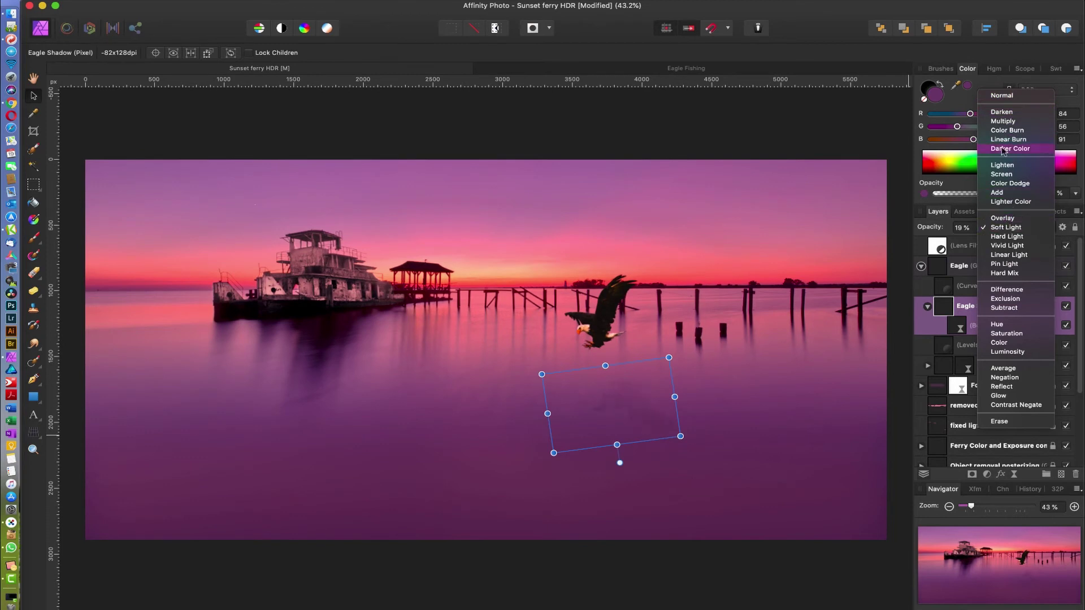
pyautogui.click(1006, 227)
# - Drag the Eagle group's Levels gamma down to 0.864 to darken the bird's midtones
pyautogui.click(846, 397)
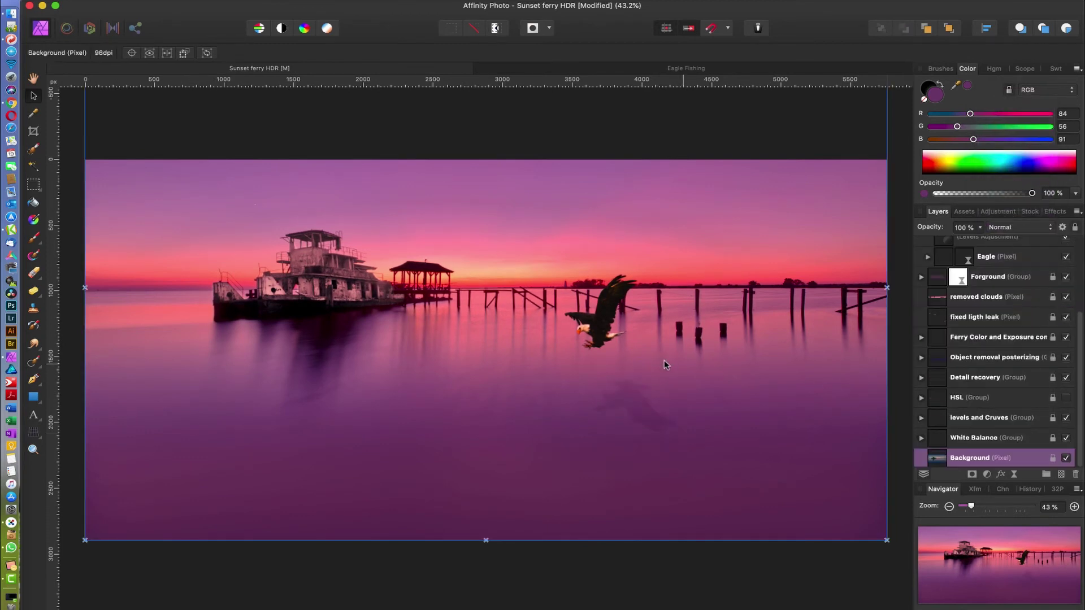
pyautogui.scroll(3, 977, 298)
pyautogui.scroll(3, 976, 298)
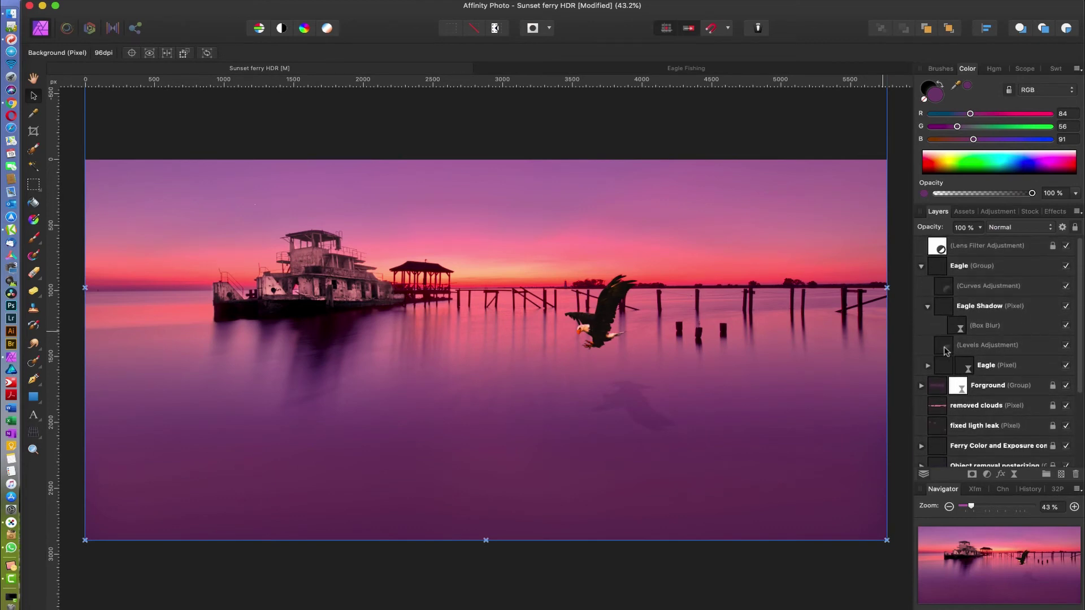
pyautogui.click(955, 347)
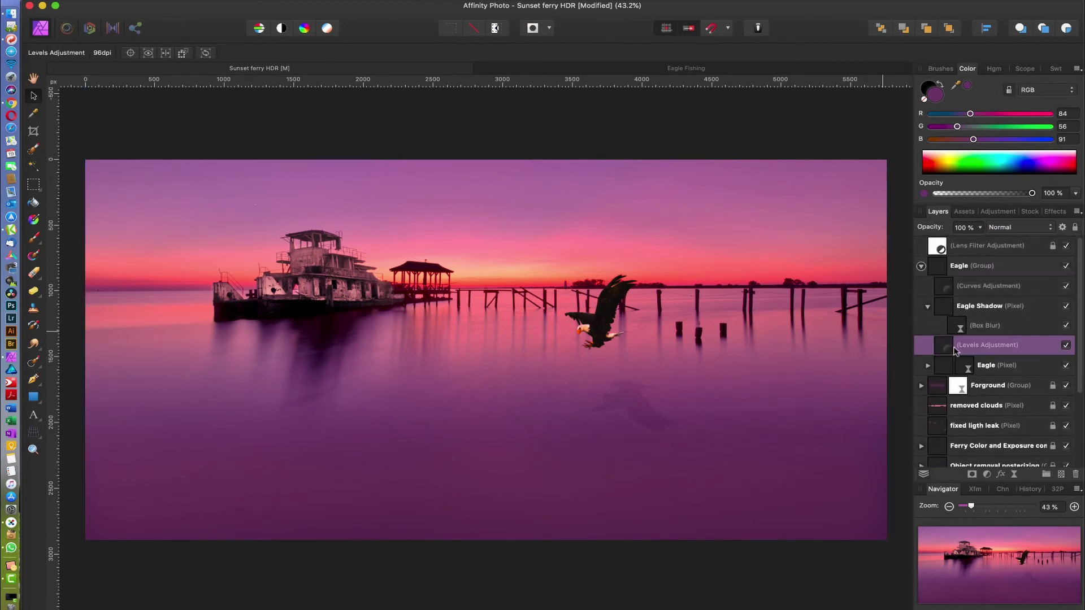
pyautogui.click(943, 293)
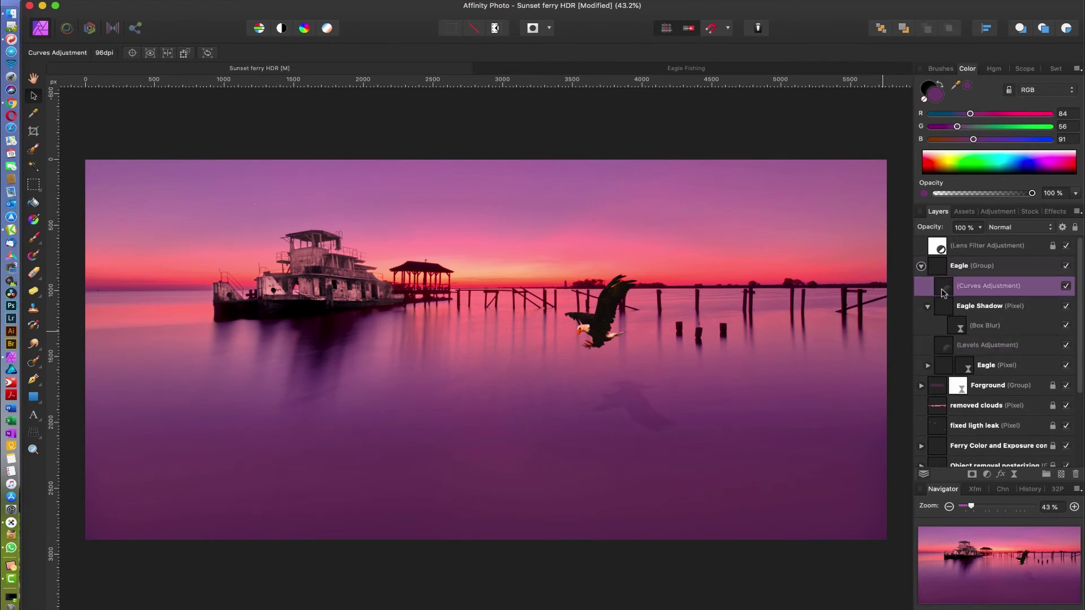
pyautogui.click(968, 270)
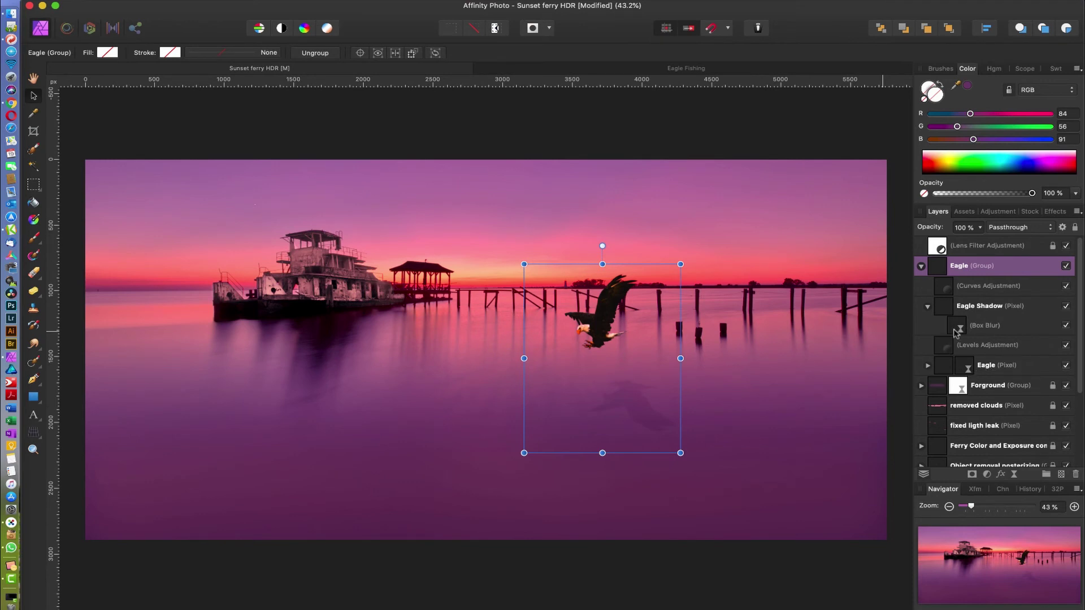
pyautogui.doubleClick(947, 347)
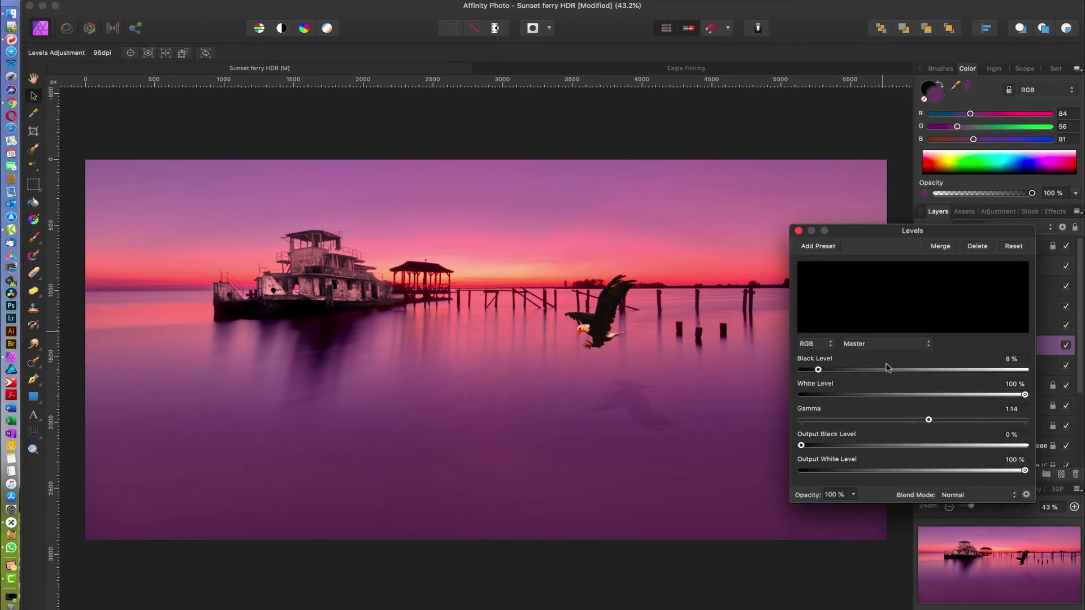
pyautogui.moveTo(928, 420); pyautogui.dragTo(899, 423)
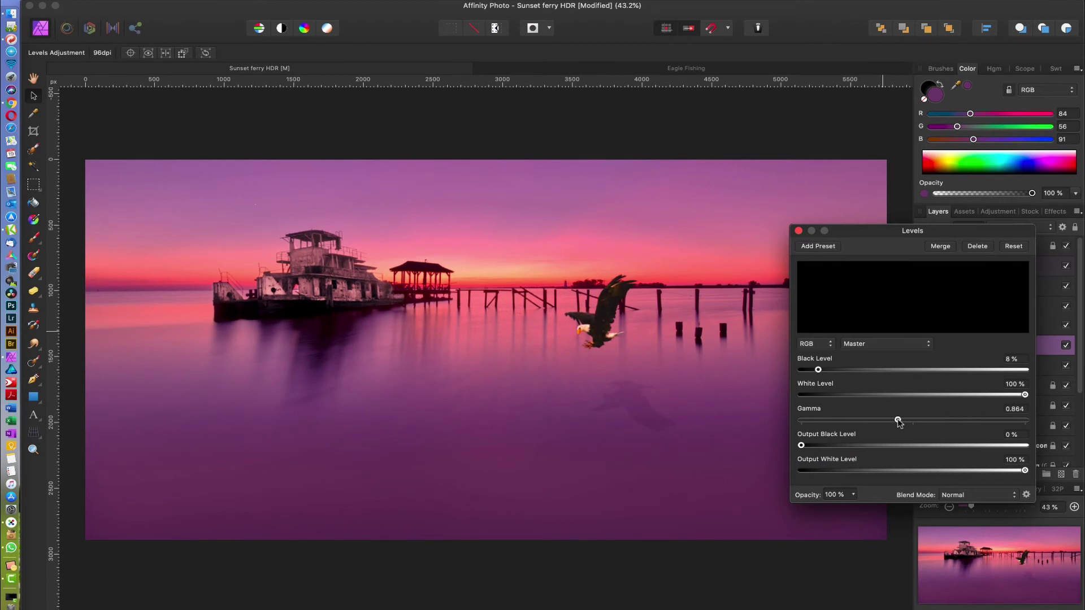
pyautogui.click(798, 231)
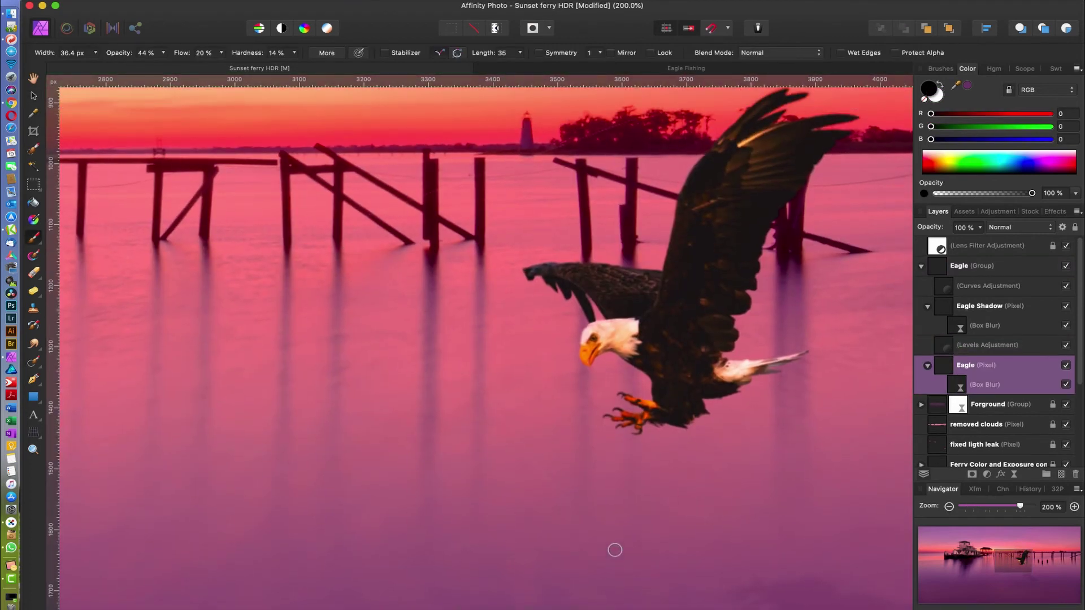
# - Collapse the Eagle group and add an empty pixel layer directly above it
pyautogui.scroll(-2, 666, 390)
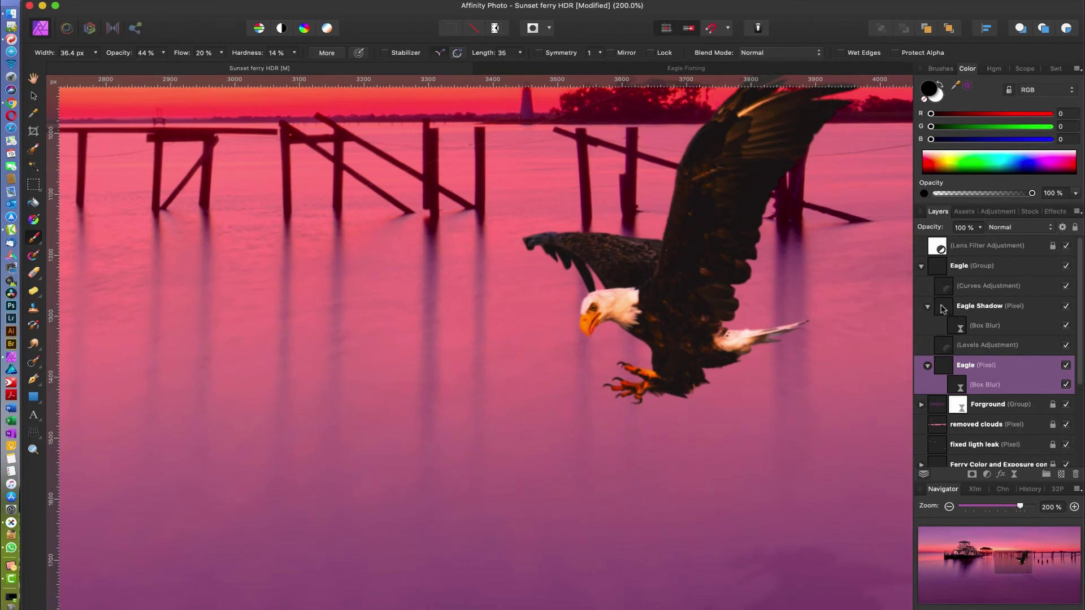
pyautogui.click(922, 267)
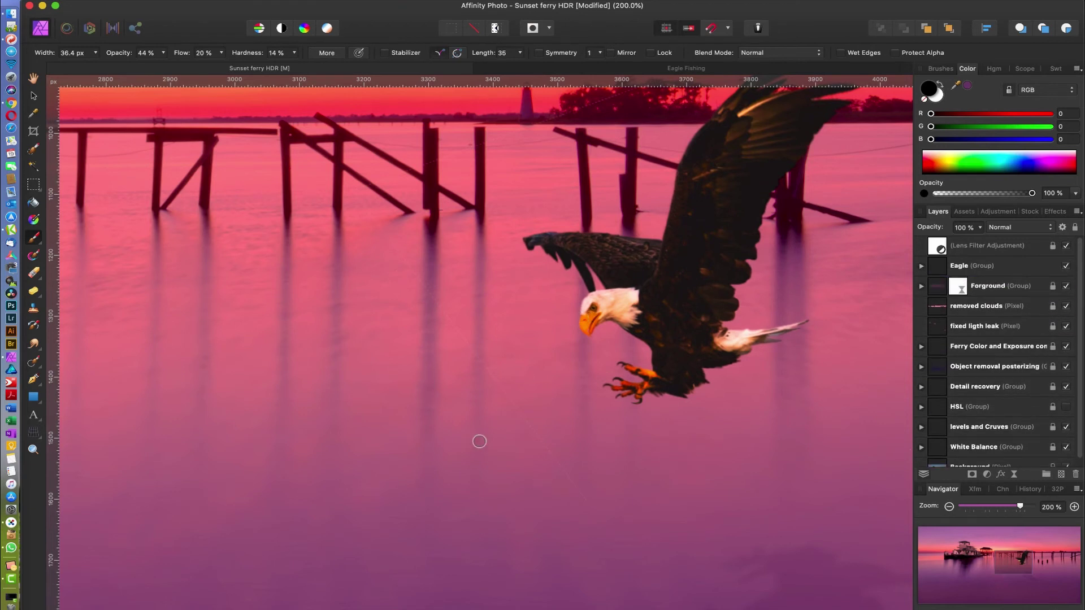
pyautogui.click(967, 265)
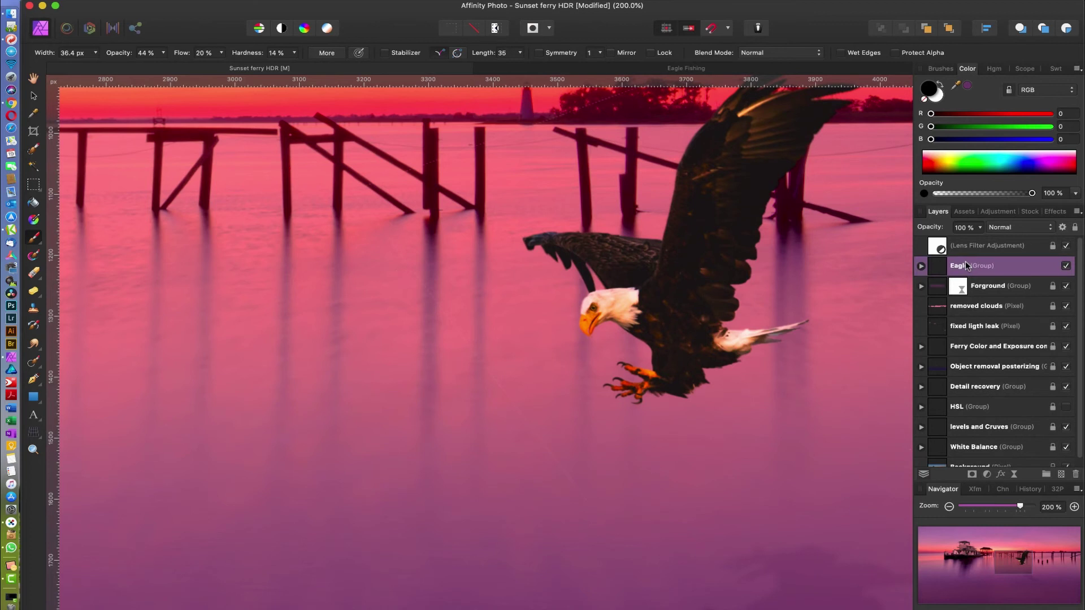
pyautogui.click(962, 245)
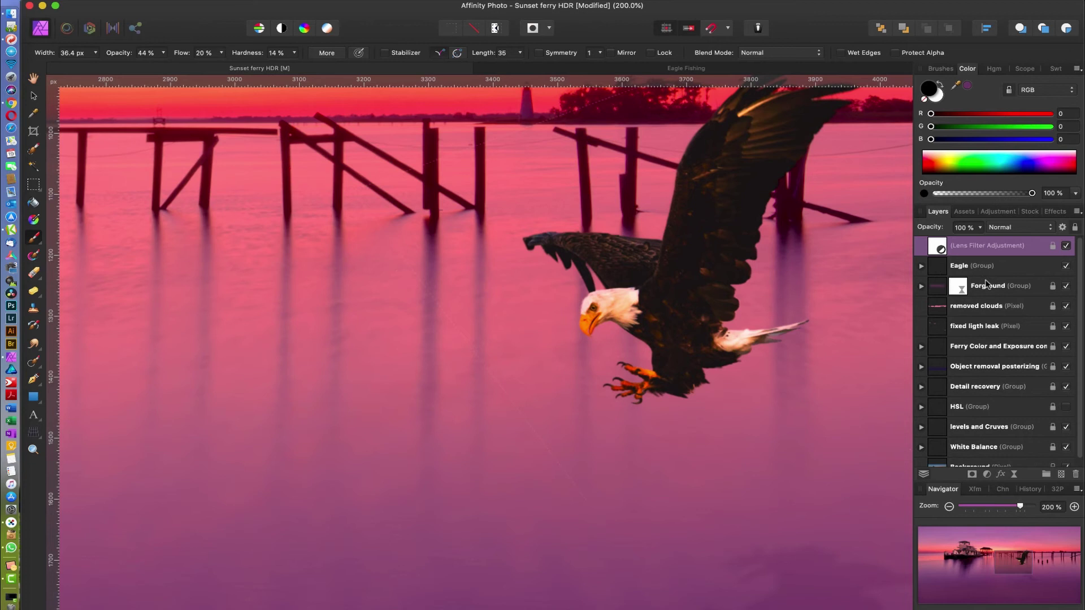
pyautogui.click(956, 268)
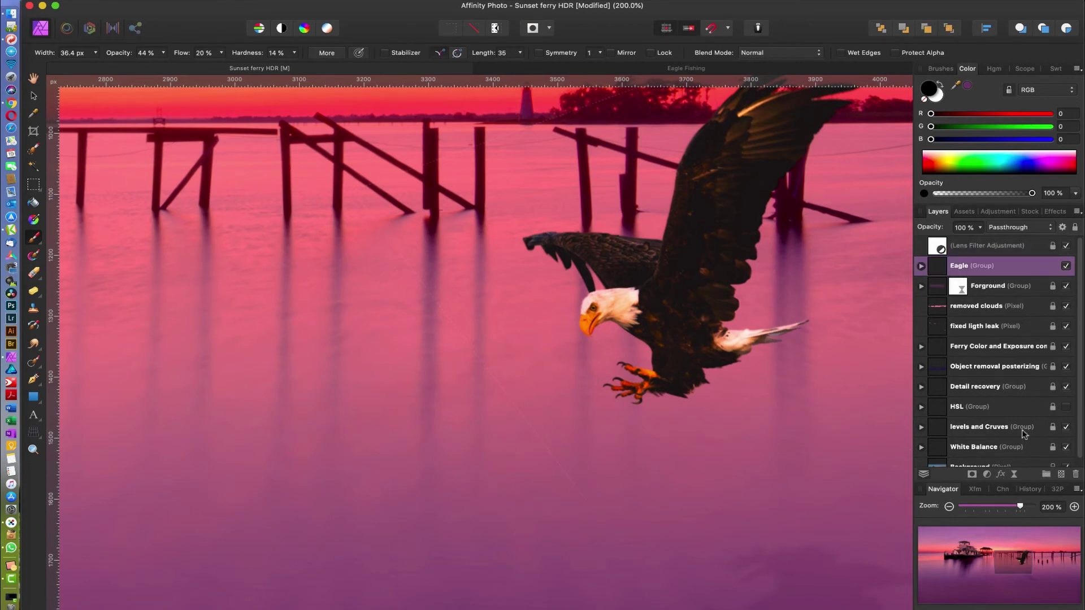
pyautogui.click(1060, 475)
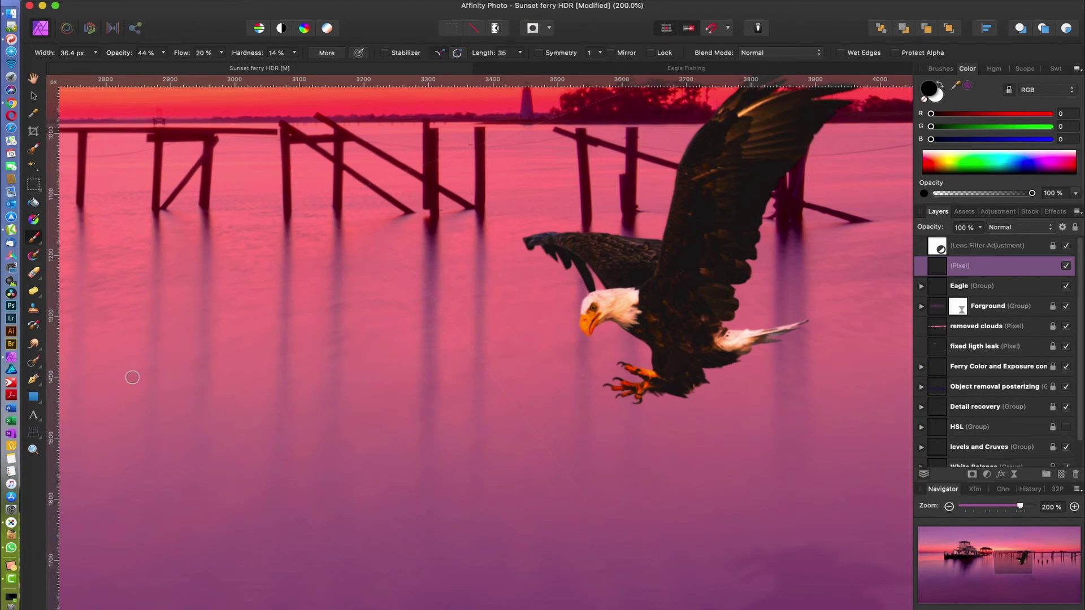
# - With a small Inpainting Brush sampling Current Layer & Below, paint out the stray diagonal line
pyautogui.click(34, 365)
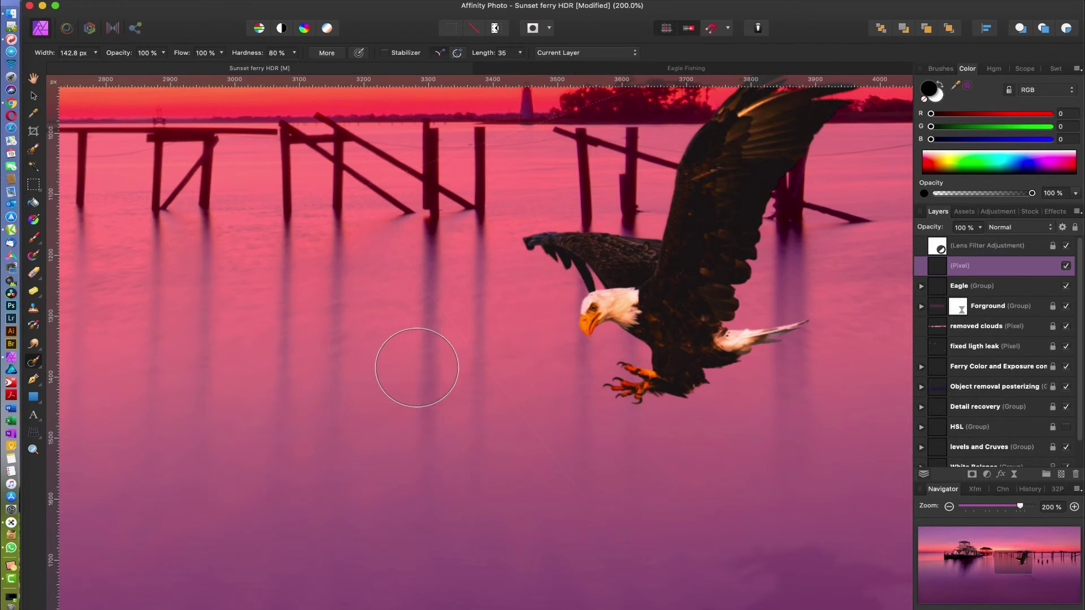
pyautogui.press('[')
pyautogui.press('[')
pyautogui.press('[')
pyautogui.press('[')
pyautogui.press('[')
pyautogui.press('[')
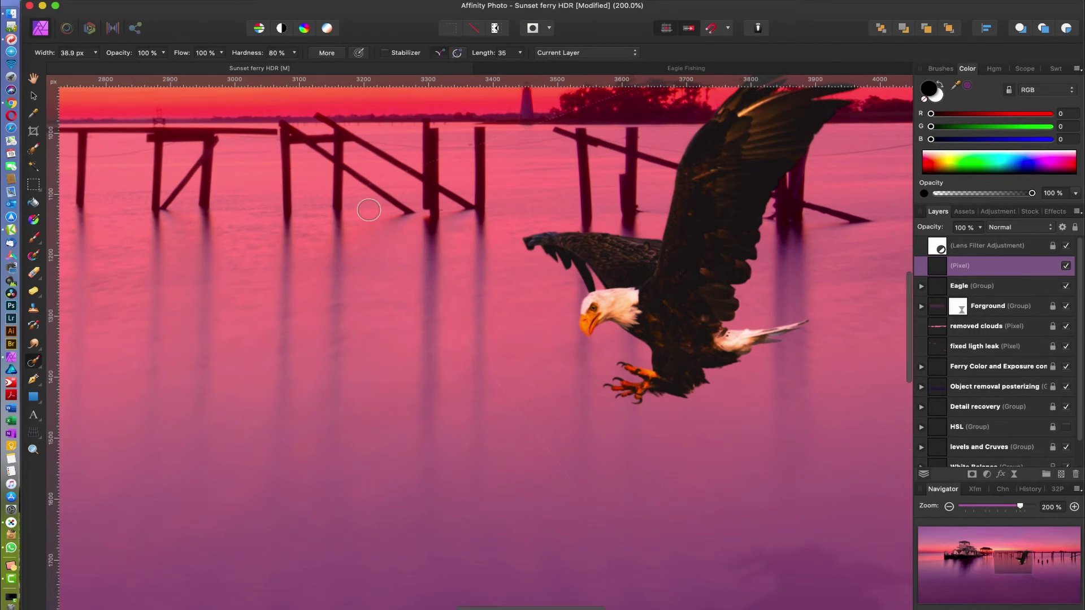
pyautogui.press('[')
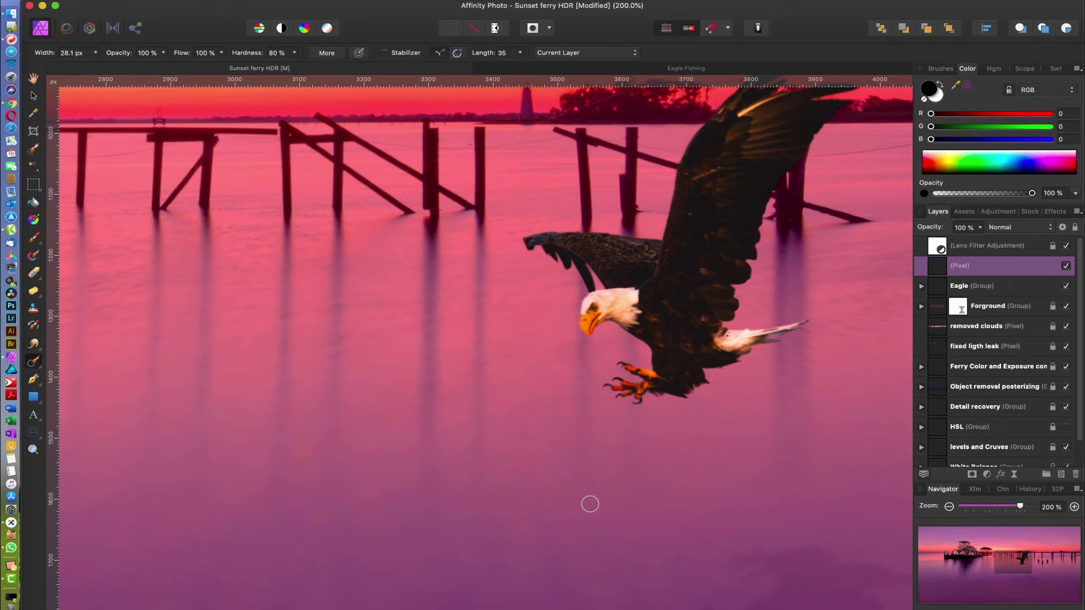
pyautogui.moveTo(590, 504); pyautogui.dragTo(577, 486)
pyautogui.moveTo(463, 332)
pyautogui.mouseDown()
pyautogui.moveTo(421, 266)
pyautogui.moveTo(411, 207)
pyautogui.moveTo(377, 208)
pyautogui.mouseUp()
pyautogui.click(586, 53)
pyautogui.click(582, 63)
pyautogui.moveTo(355, 197); pyautogui.dragTo(376, 228)
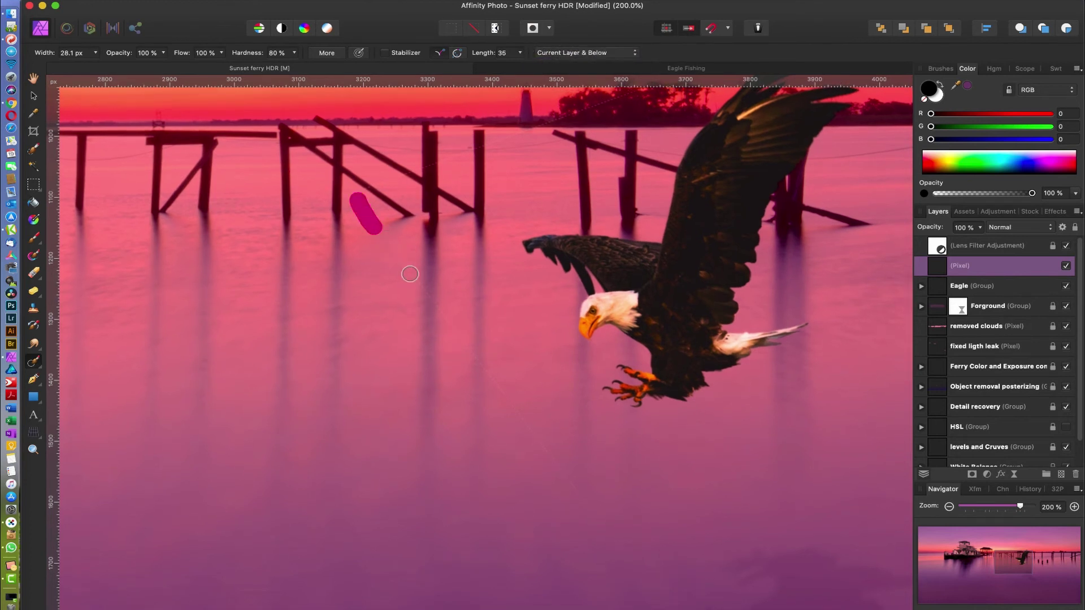
pyautogui.moveTo(410, 274); pyautogui.dragTo(591, 511)
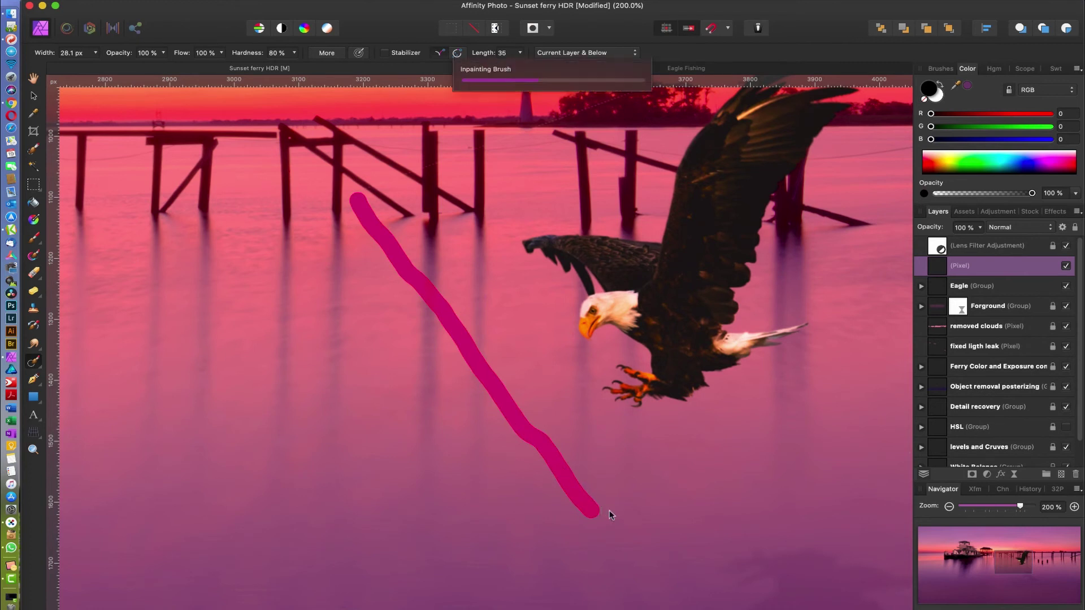
# - Inpaint the faint streak running across the sky toward the horizon with a smaller brush
pyautogui.hscroll(5, 631, 450)
pyautogui.scroll(-2, 631, 451)
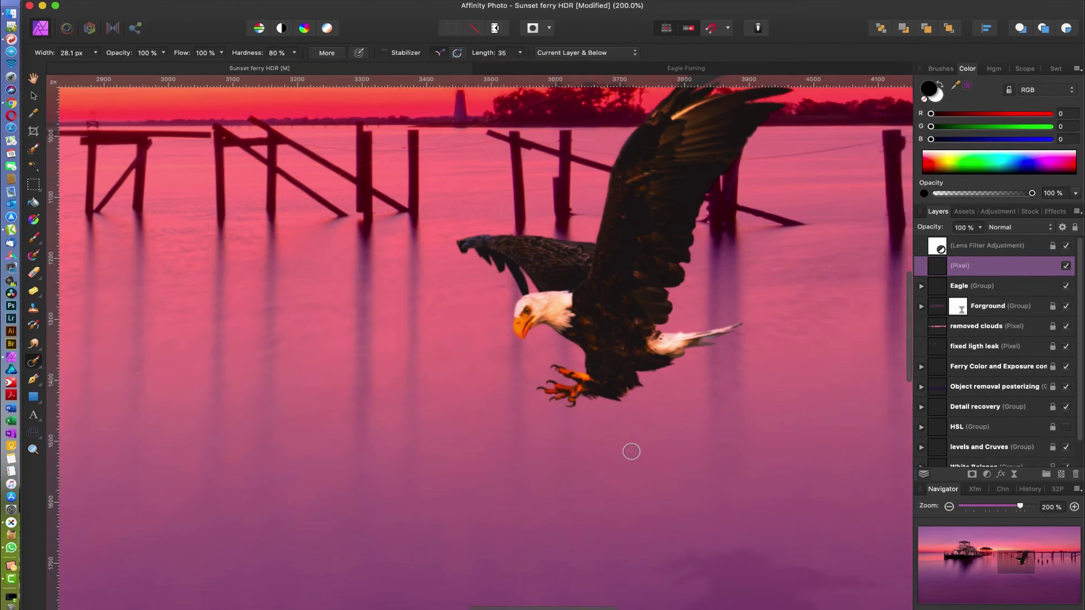
pyautogui.hscroll(10, 631, 450)
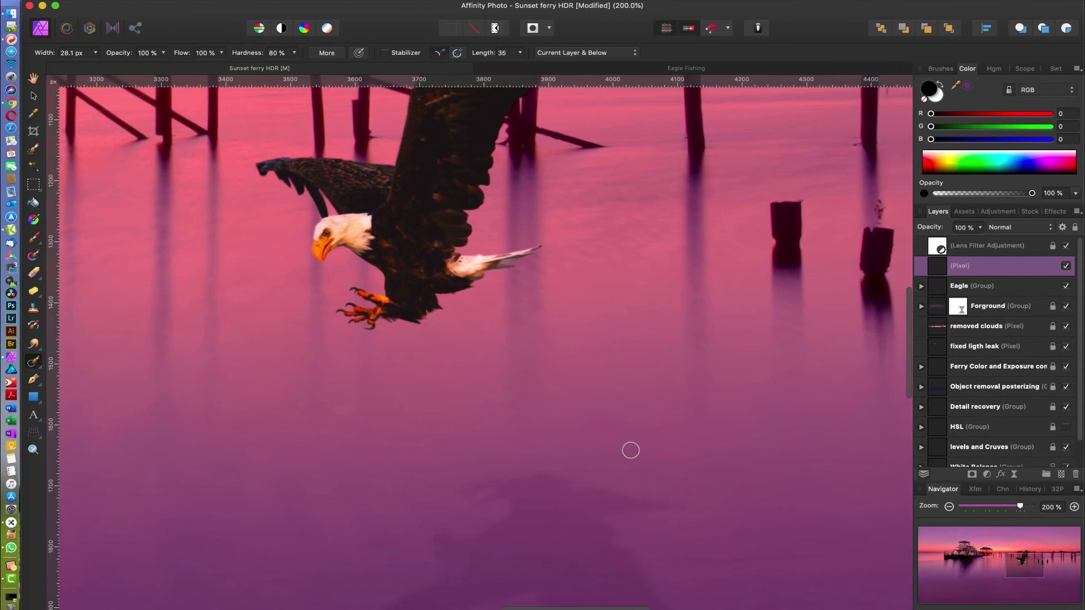
pyautogui.scroll(4, 630, 451)
pyautogui.scroll(6, 631, 450)
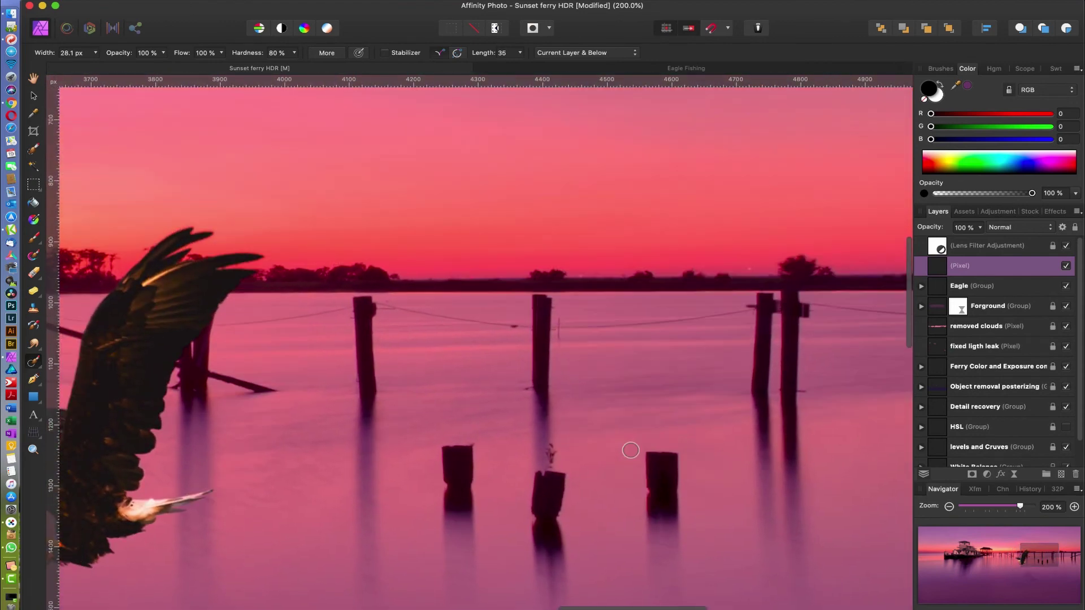
pyautogui.hscroll(-3, 630, 450)
pyautogui.hscroll(-8, 631, 450)
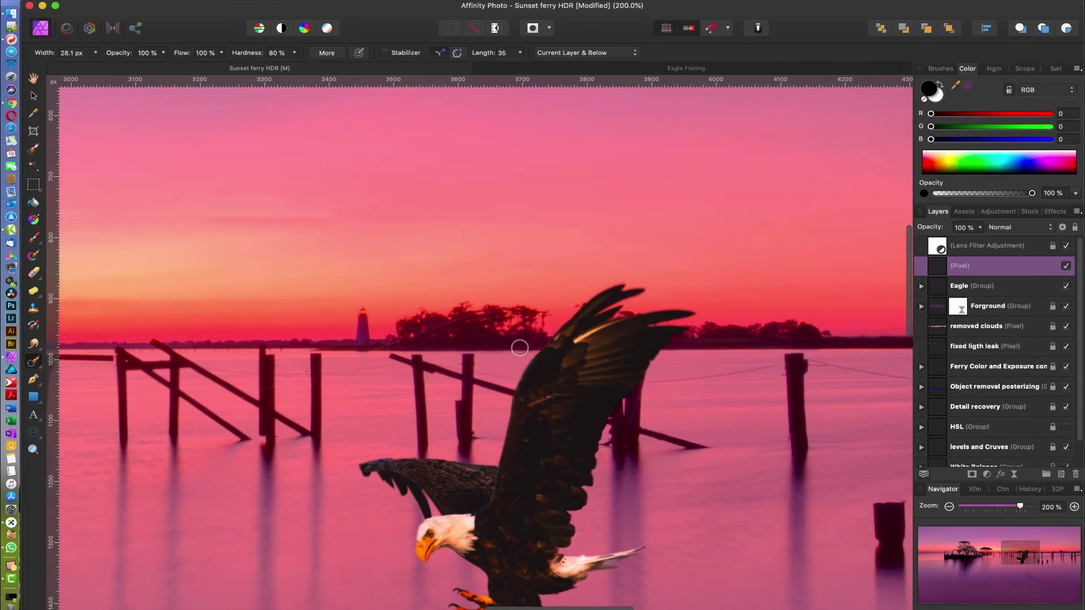
pyautogui.press('[')
pyautogui.press('[')
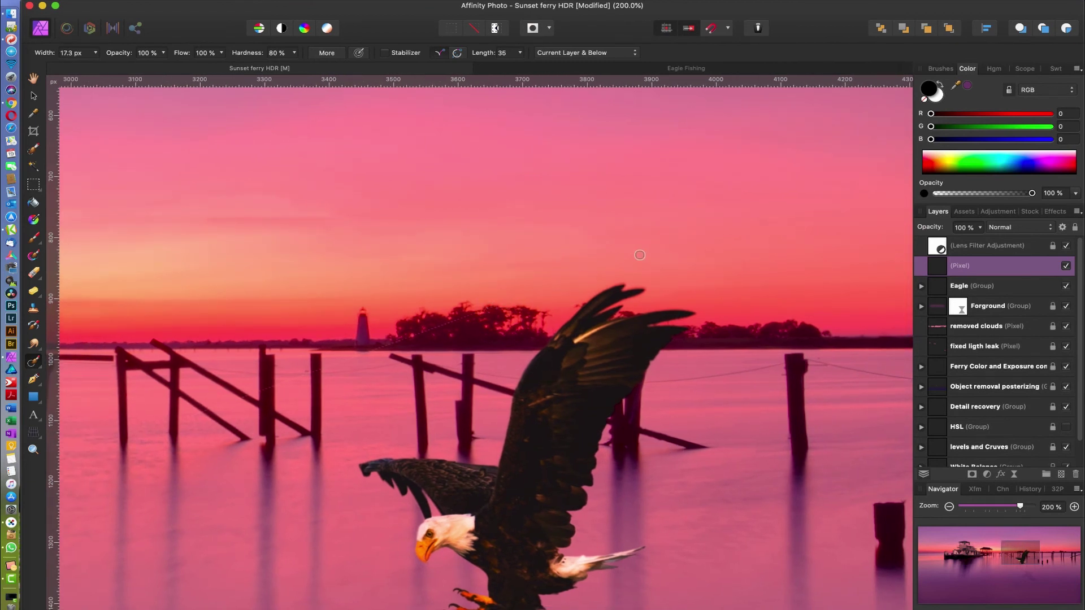
pyautogui.moveTo(654, 249); pyautogui.dragTo(717, 220)
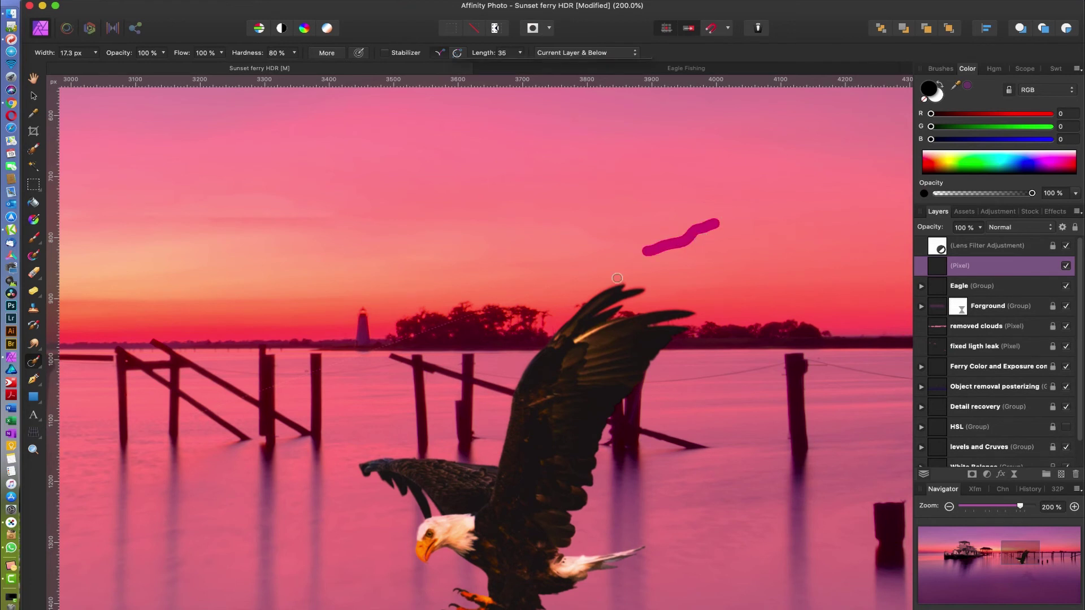
pyautogui.moveTo(502, 306); pyautogui.dragTo(624, 258)
pyautogui.moveTo(497, 306); pyautogui.dragTo(305, 377)
# - Clean up a mark near the diagonal pier beam and review the whole image
pyautogui.hscroll(-2, 325, 393)
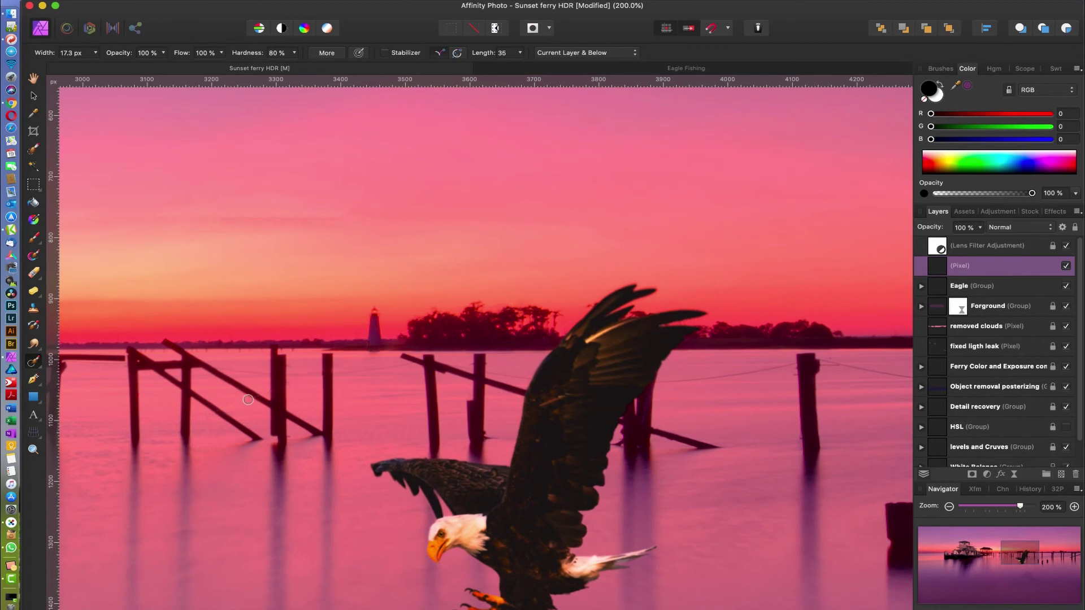
pyautogui.moveTo(249, 398); pyautogui.dragTo(221, 408)
pyautogui.press('[')
pyautogui.press('[')
pyautogui.press('[')
pyautogui.press('[')
pyautogui.press('super+minus')
pyautogui.press('super+minus')
pyautogui.press('super+minus')
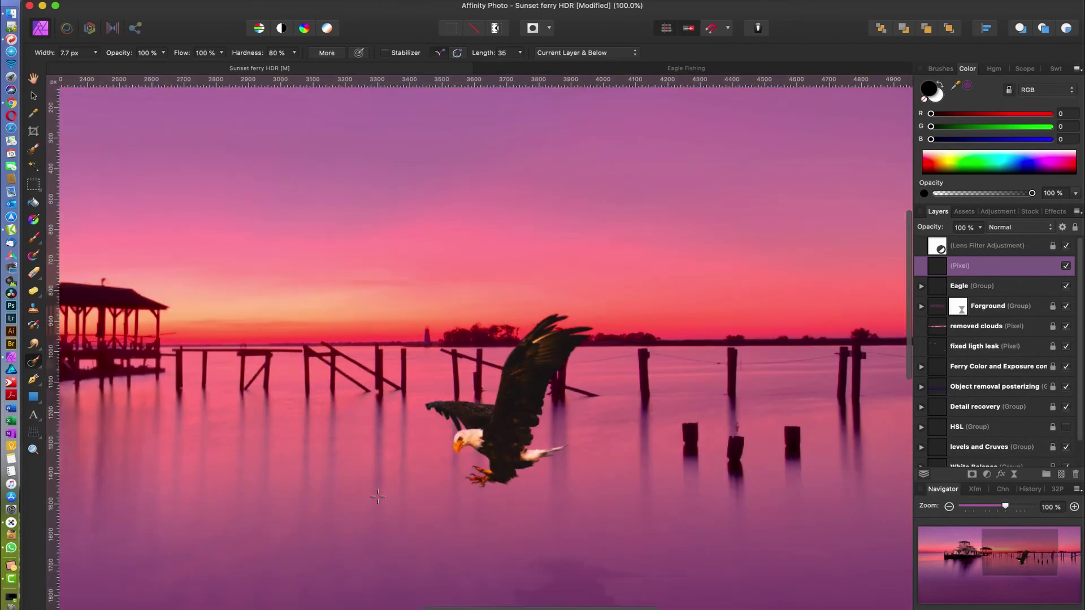
pyautogui.press('super+plus')
pyautogui.scroll(-5, 362, 497)
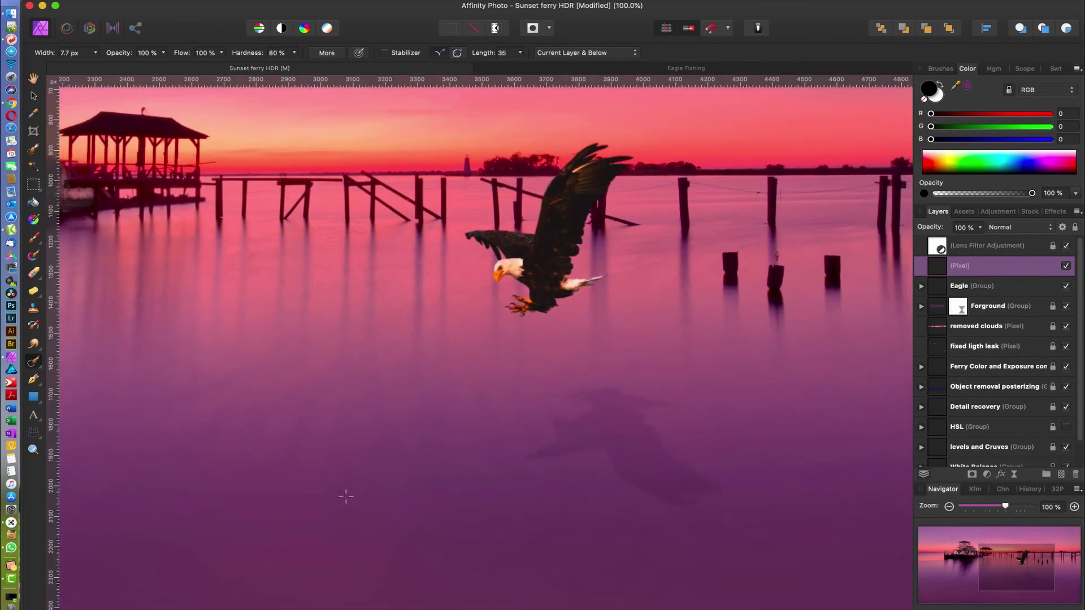
pyautogui.press('super+0')
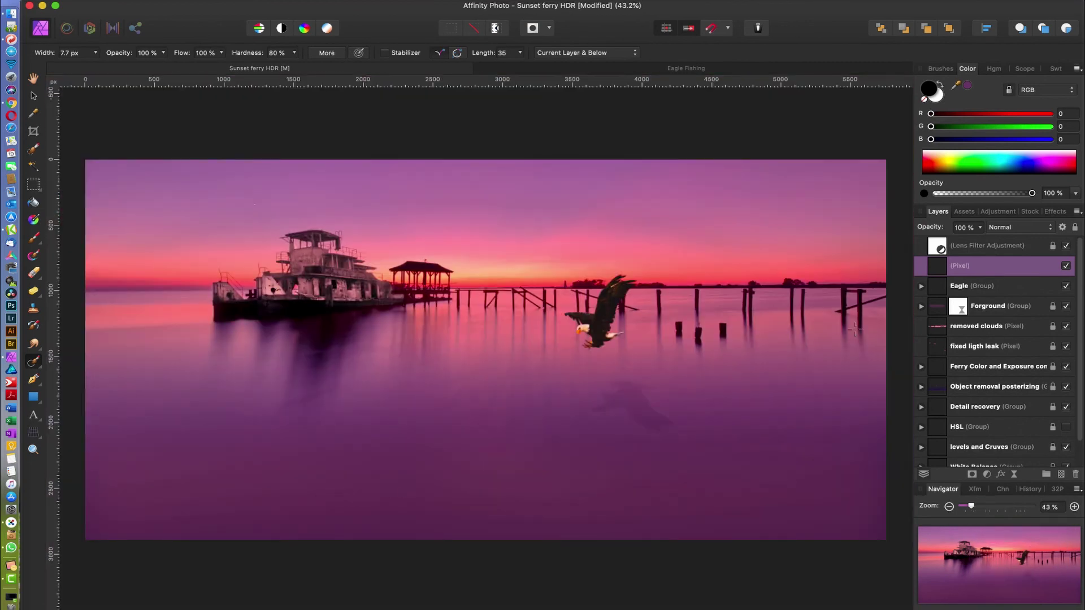
# - Rename the new pixel layer 'Line from Eagle removed' and expand the Eagle group
pyautogui.doubleClick(968, 265)
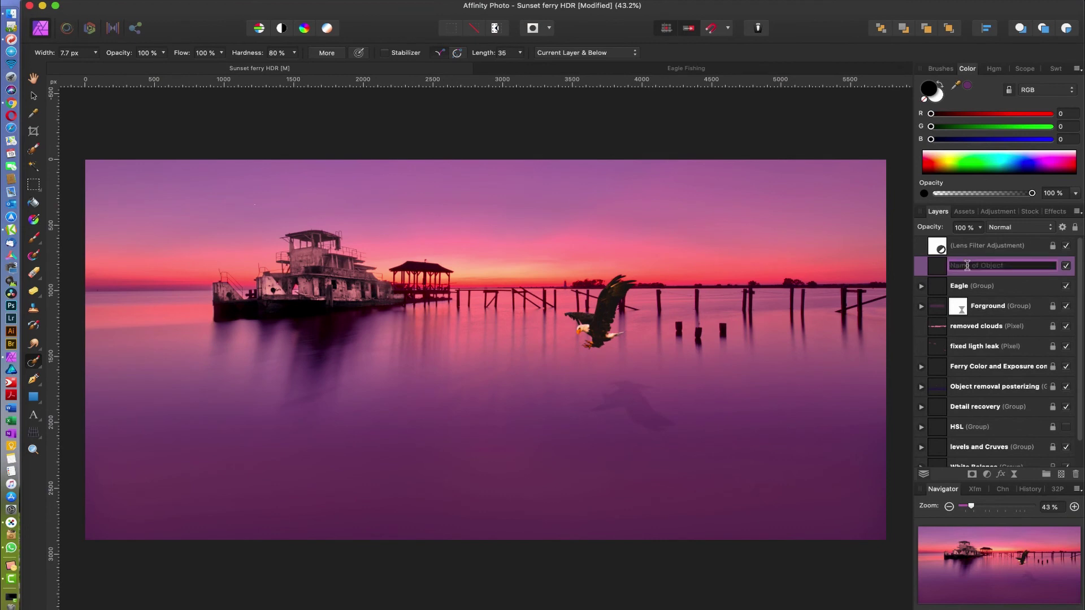
pyautogui.write('Line from Eagle removed')
pyautogui.press('Return')
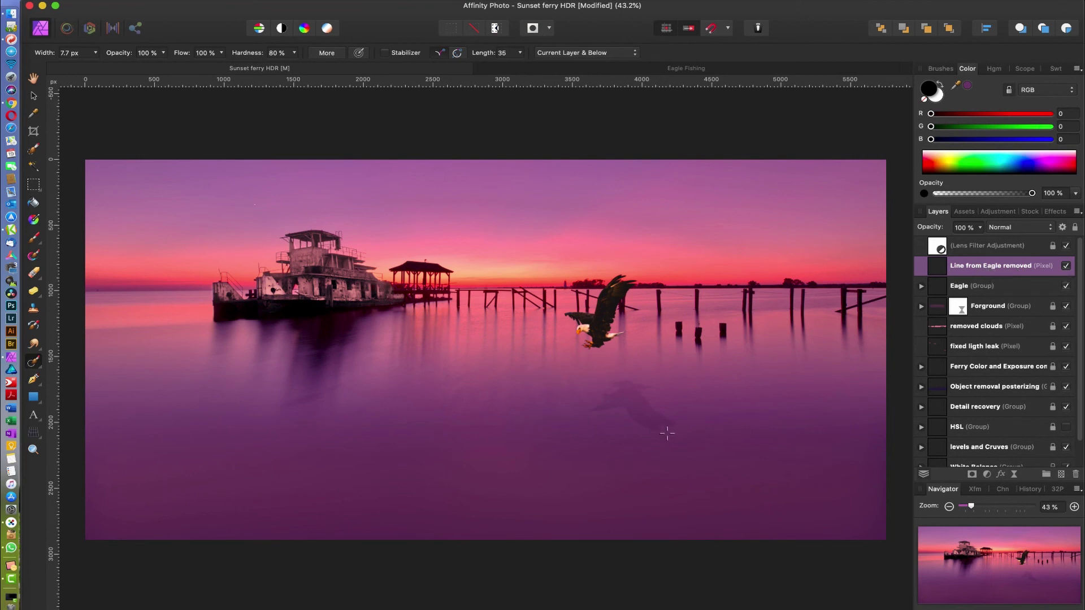
pyautogui.click(921, 286)
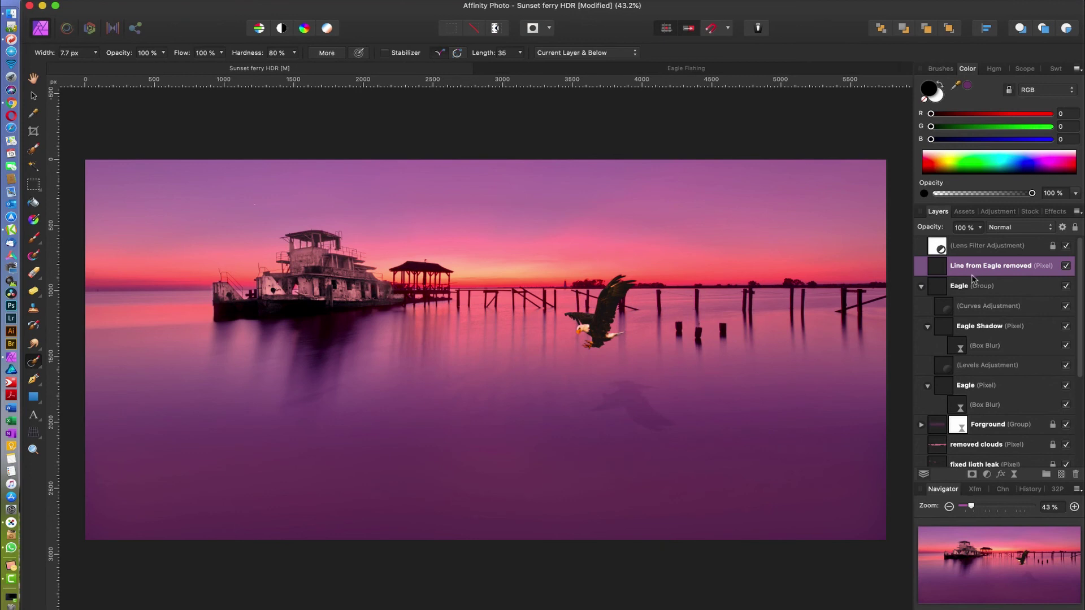
# - Add a Color Balance adjustment with midtones at Cyan/Red 9% and Yellow/Blue -4%
pyautogui.click(956, 285)
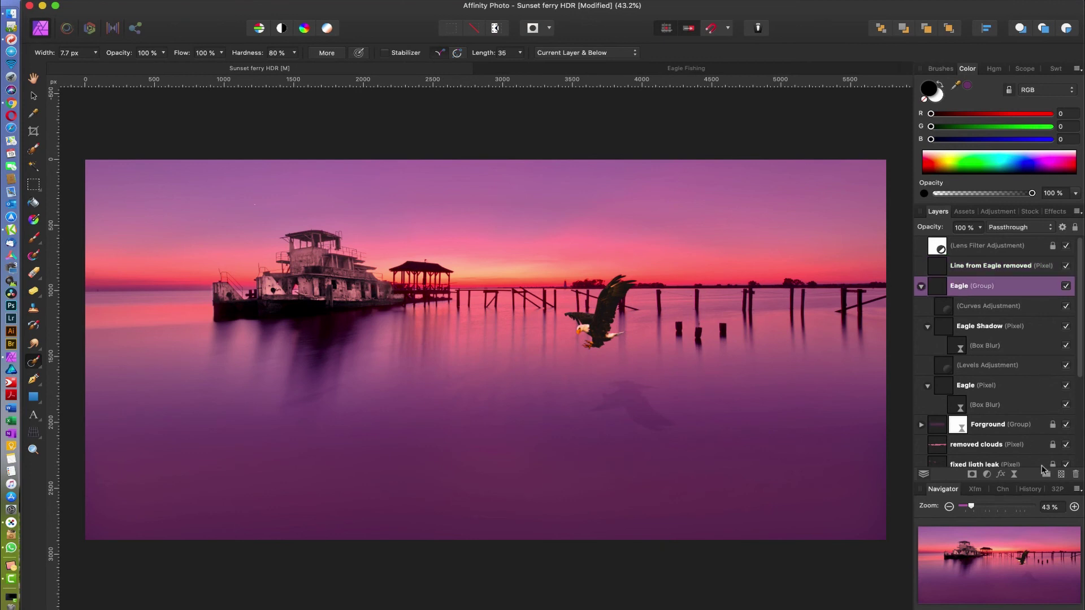
pyautogui.click(987, 475)
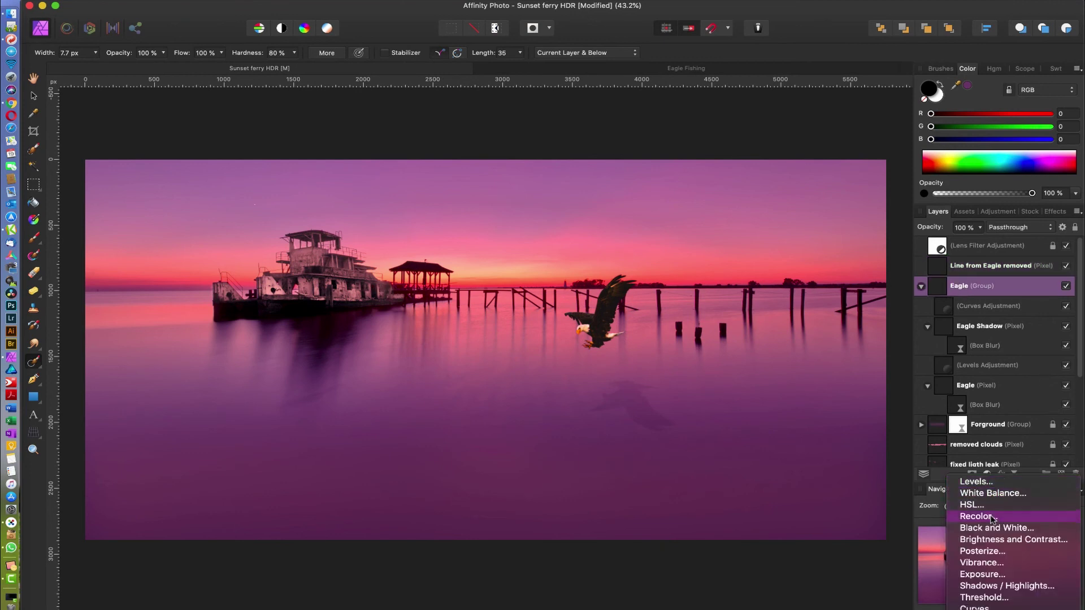
pyautogui.scroll(-3, 997, 575)
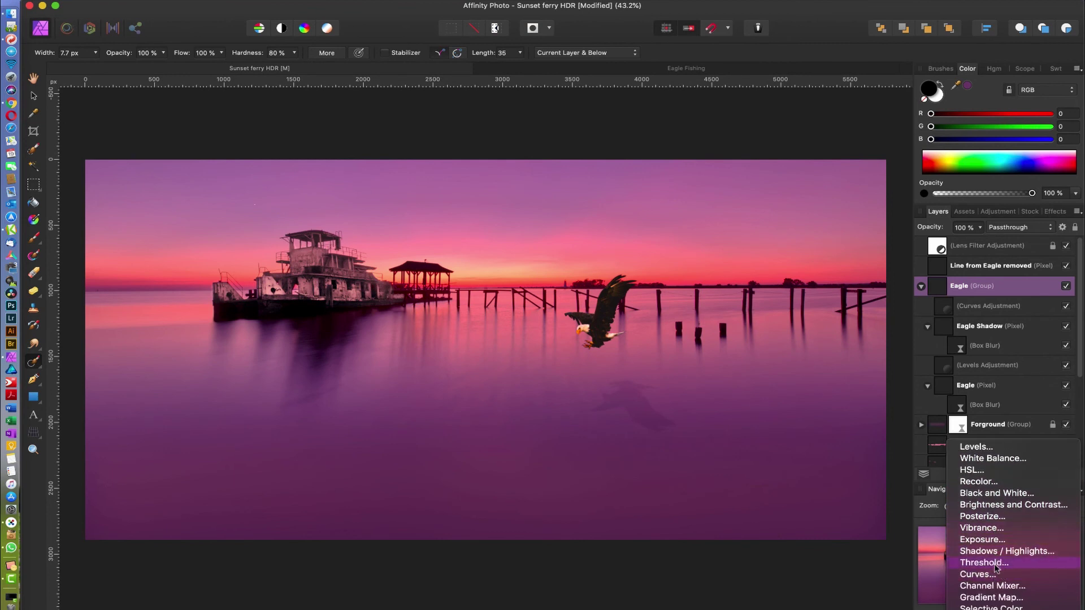
pyautogui.scroll(-5, 995, 573)
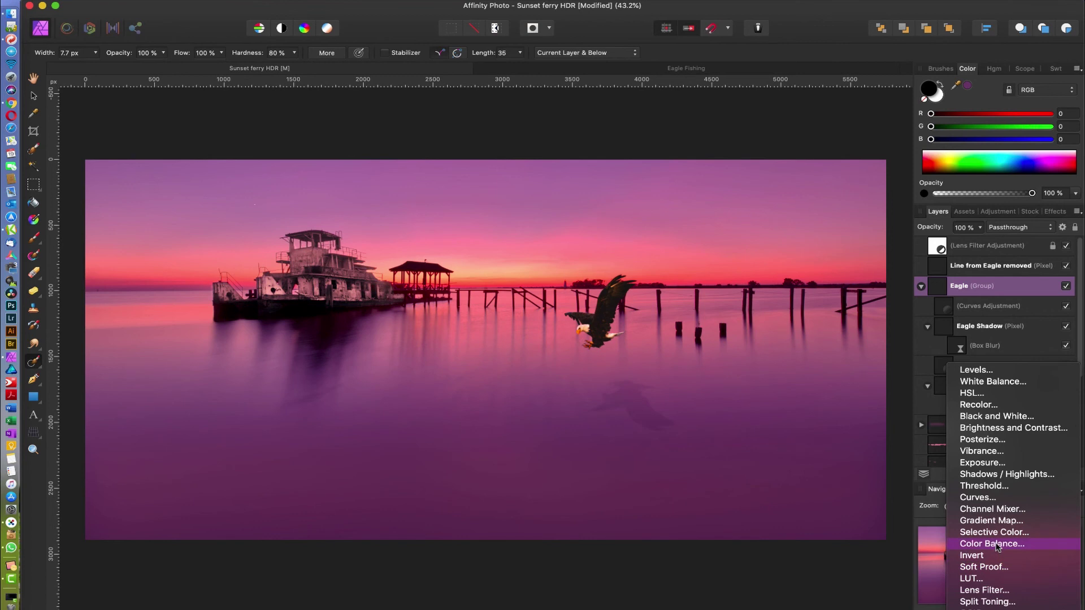
pyautogui.click(1001, 544)
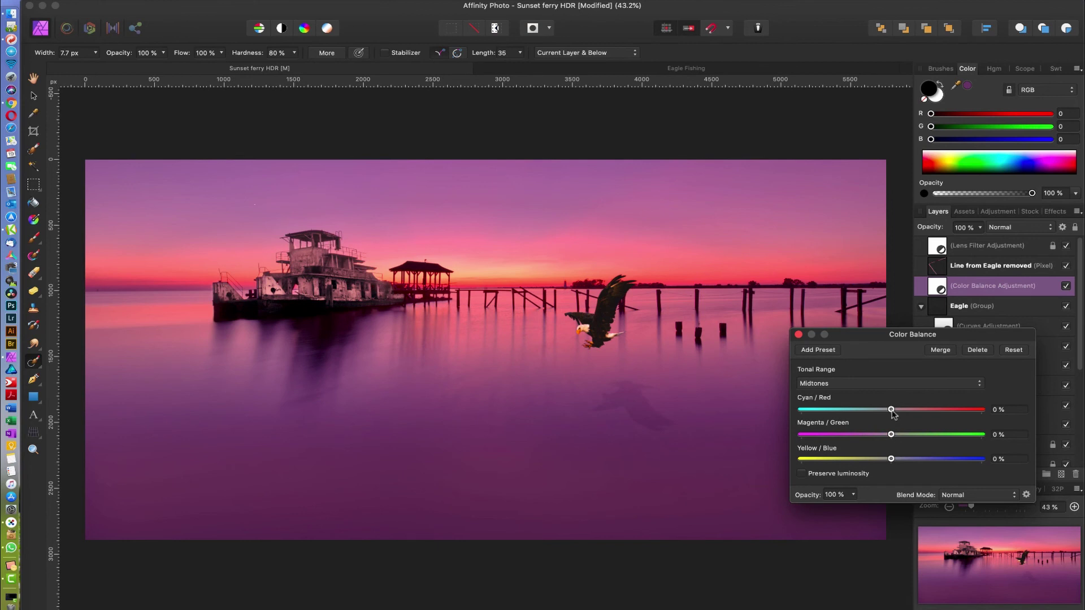
pyautogui.moveTo(894, 410); pyautogui.dragTo(898, 410)
pyautogui.moveTo(891, 459); pyautogui.dragTo(887, 460)
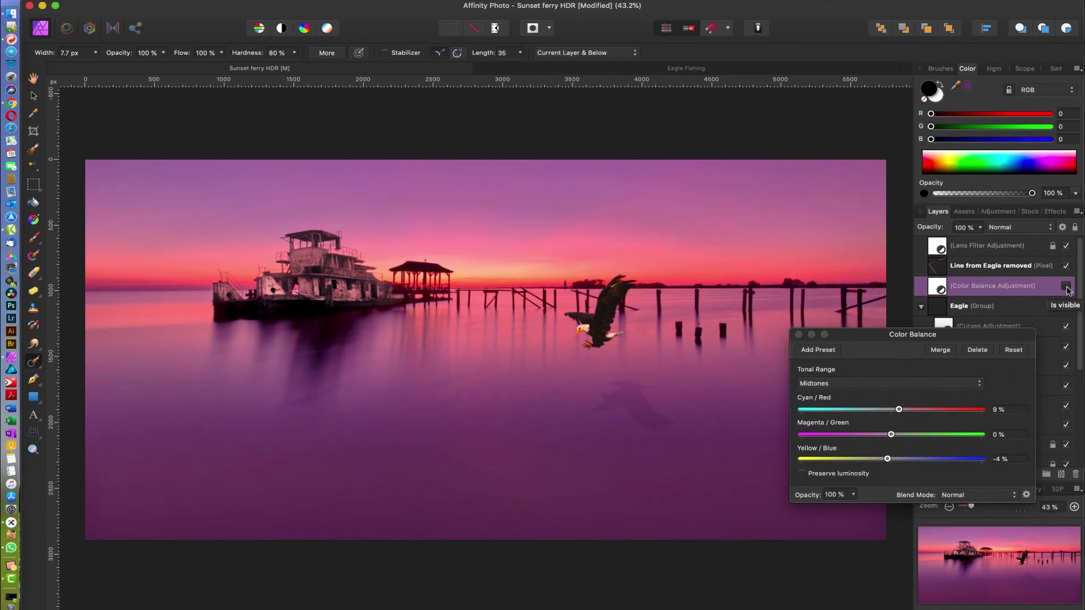
# - Place the Color Balance adjustment inside the Eagle group above its Curves
pyautogui.moveTo(879, 335); pyautogui.dragTo(734, 333)
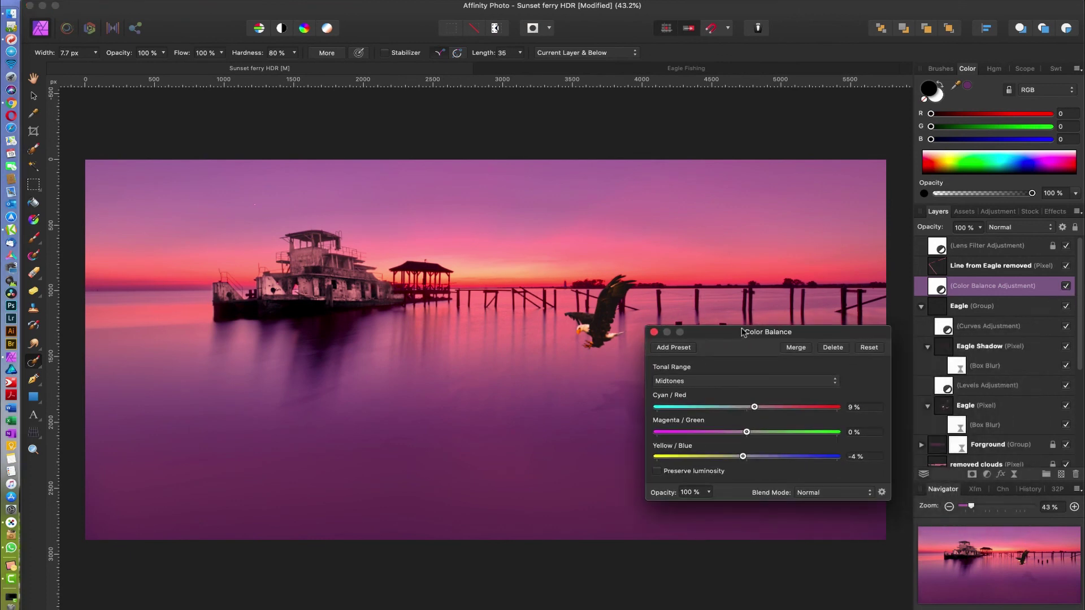
pyautogui.moveTo(978, 288); pyautogui.dragTo(959, 321)
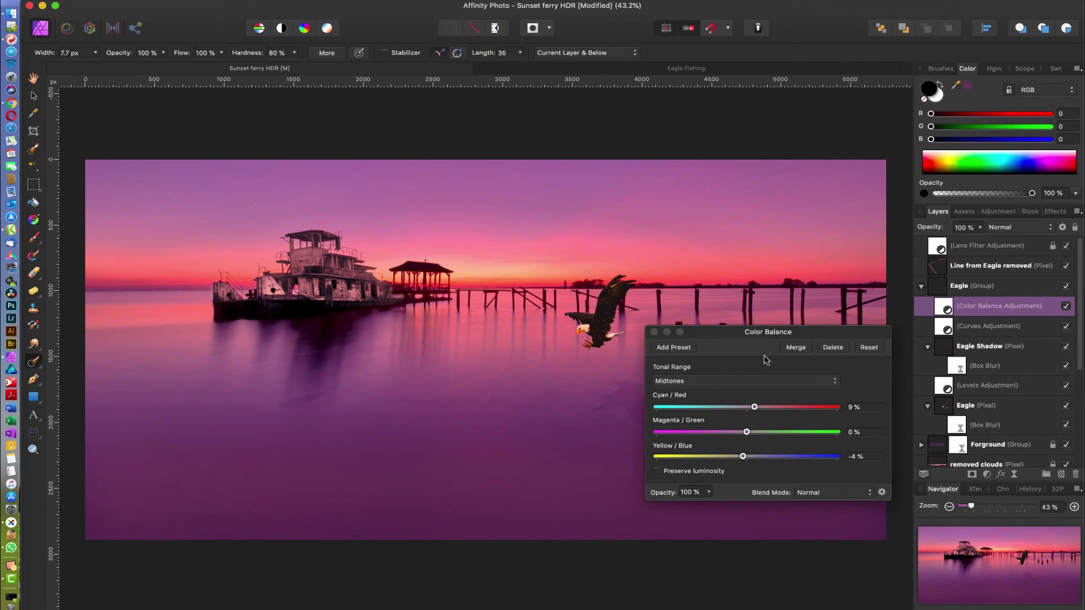
pyautogui.moveTo(752, 332); pyautogui.dragTo(934, 341)
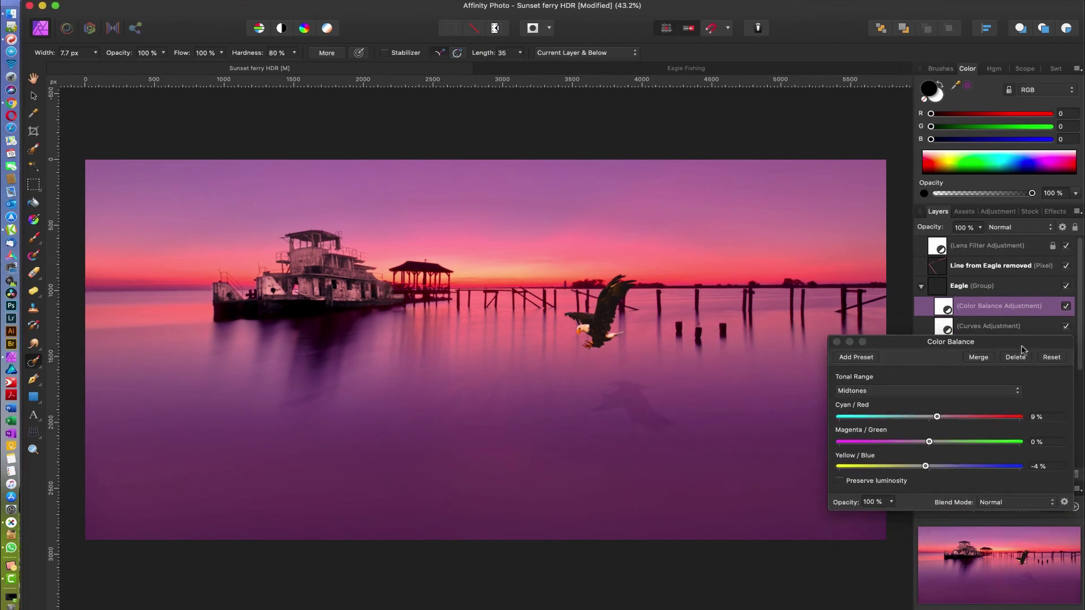
# - Shift the Color Balance shadows toward cyan and magenta
pyautogui.click(955, 391)
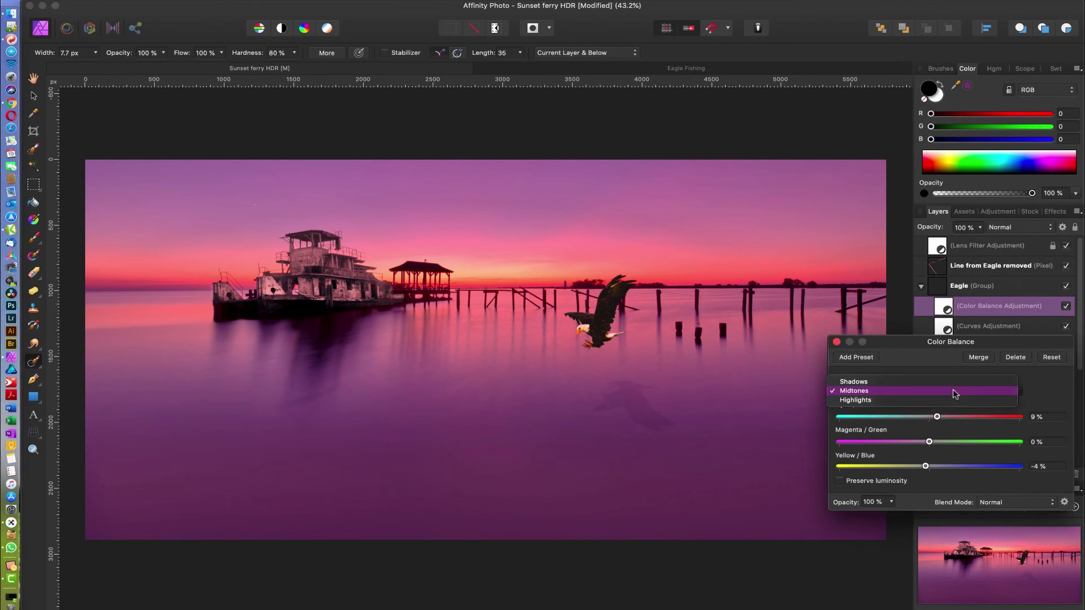
pyautogui.click(881, 382)
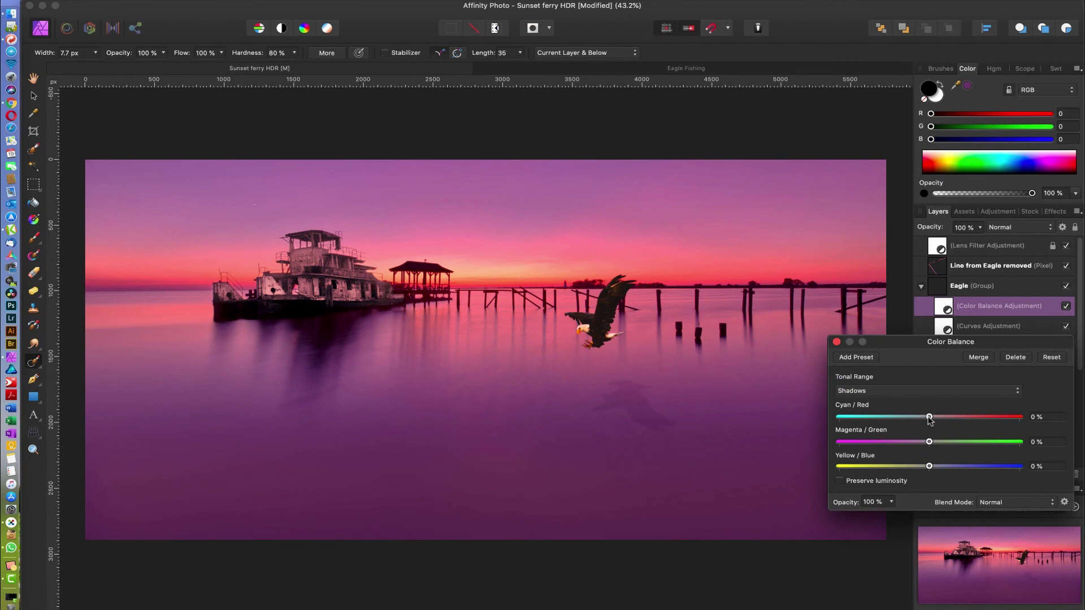
pyautogui.moveTo(929, 419); pyautogui.dragTo(922, 419)
pyautogui.moveTo(930, 442); pyautogui.dragTo(928, 468)
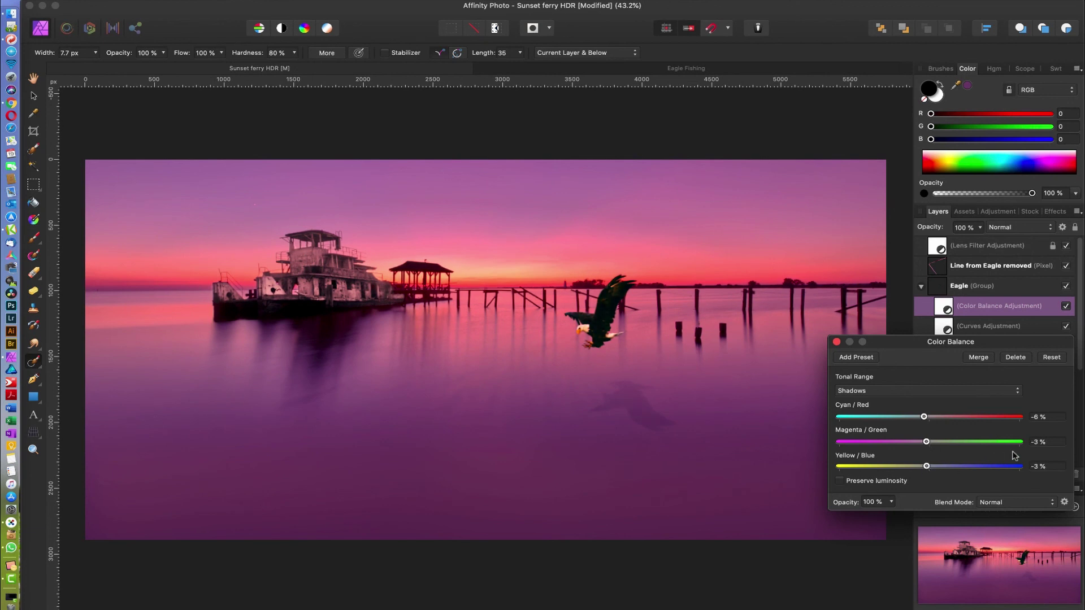
# - Nudge the highlights toward yellow and toggle the adjustment to compare before and after
pyautogui.click(977, 392)
pyautogui.click(904, 409)
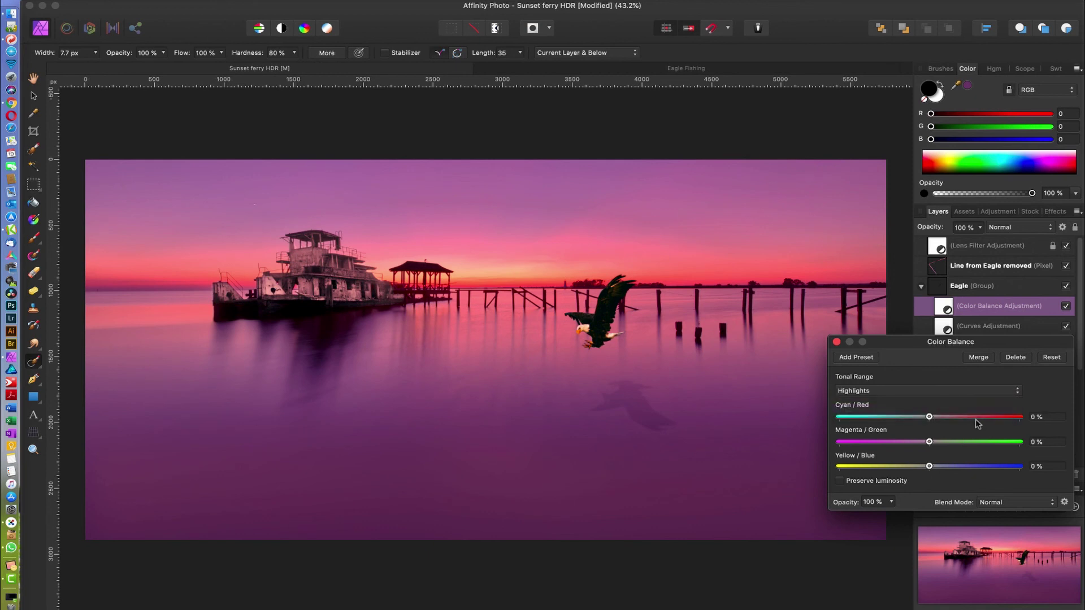
pyautogui.moveTo(929, 466); pyautogui.dragTo(926, 443)
pyautogui.click(1066, 307)
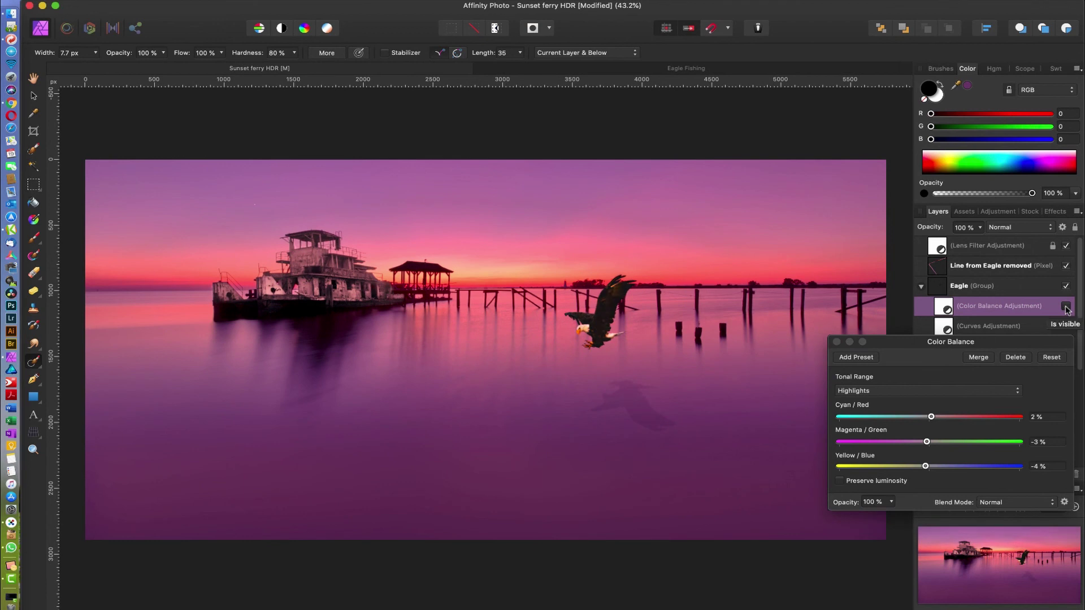
pyautogui.click(1065, 307)
pyautogui.click(1066, 307)
pyautogui.click(1065, 307)
pyautogui.click(1066, 307)
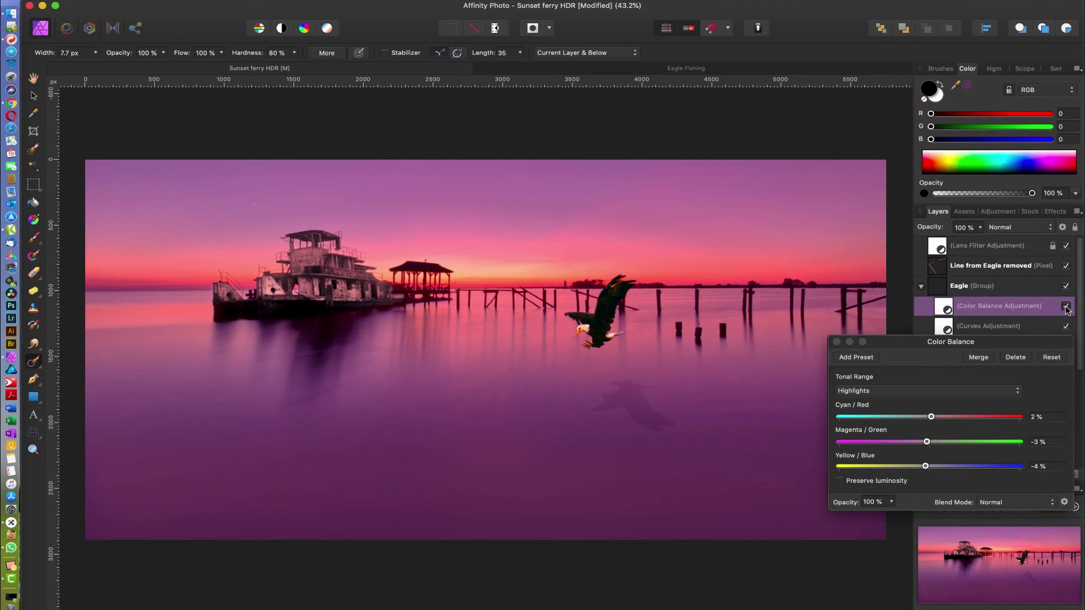
# - Set the midtones to Cyan/Red 6% and Yellow/Blue 4%, compare, and close the settings
pyautogui.click(969, 392)
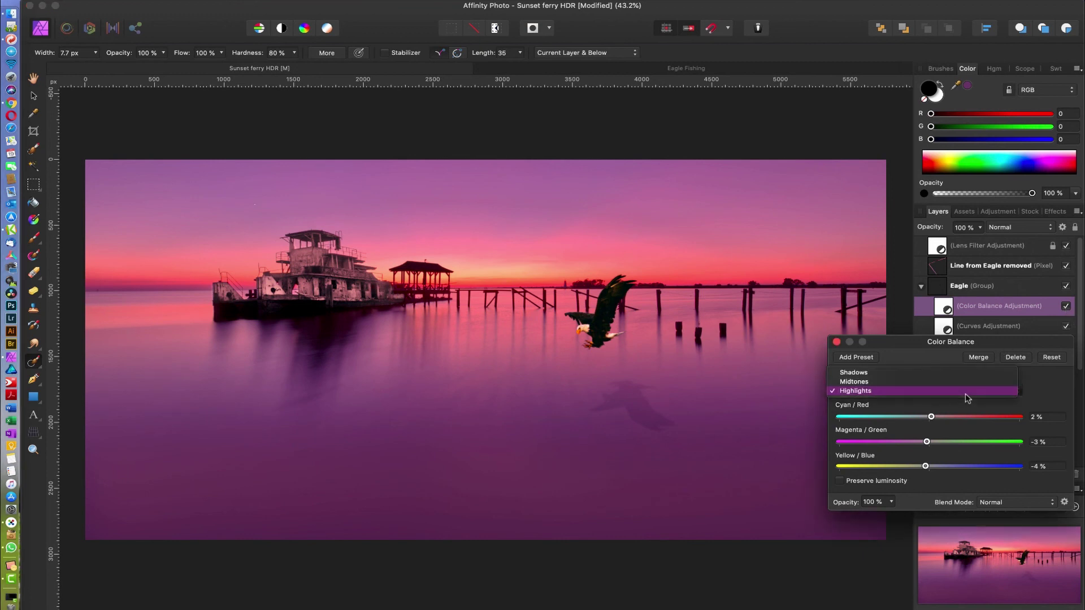
pyautogui.click(874, 382)
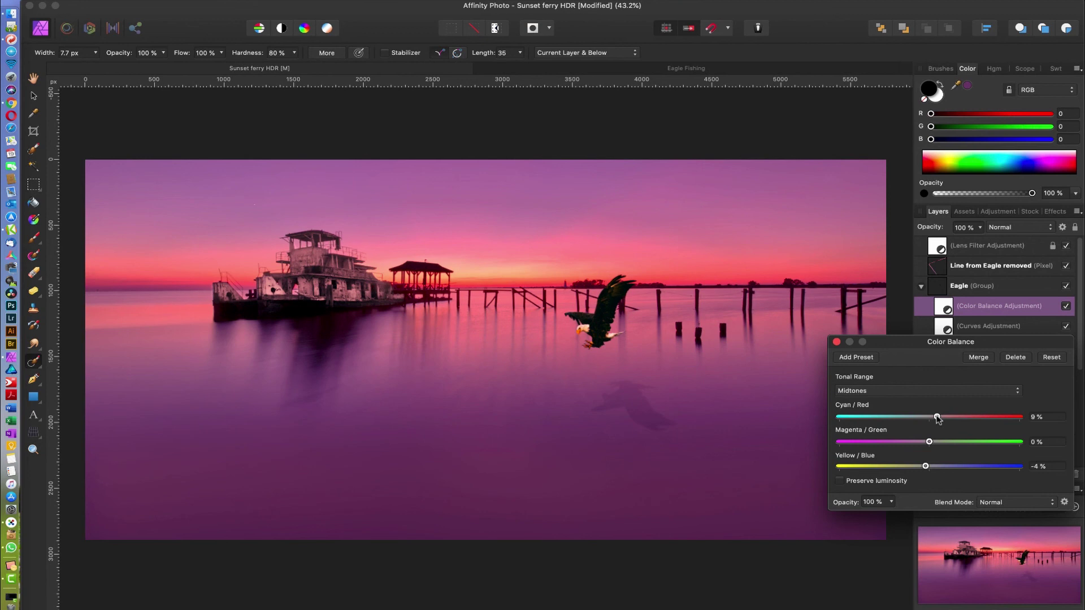
pyautogui.moveTo(937, 418); pyautogui.dragTo(935, 418)
pyautogui.moveTo(924, 466)
pyautogui.mouseDown()
pyautogui.moveTo(993, 467)
pyautogui.moveTo(885, 468)
pyautogui.moveTo(935, 472)
pyautogui.mouseUp()
pyautogui.click(1066, 306)
pyautogui.click(1066, 306)
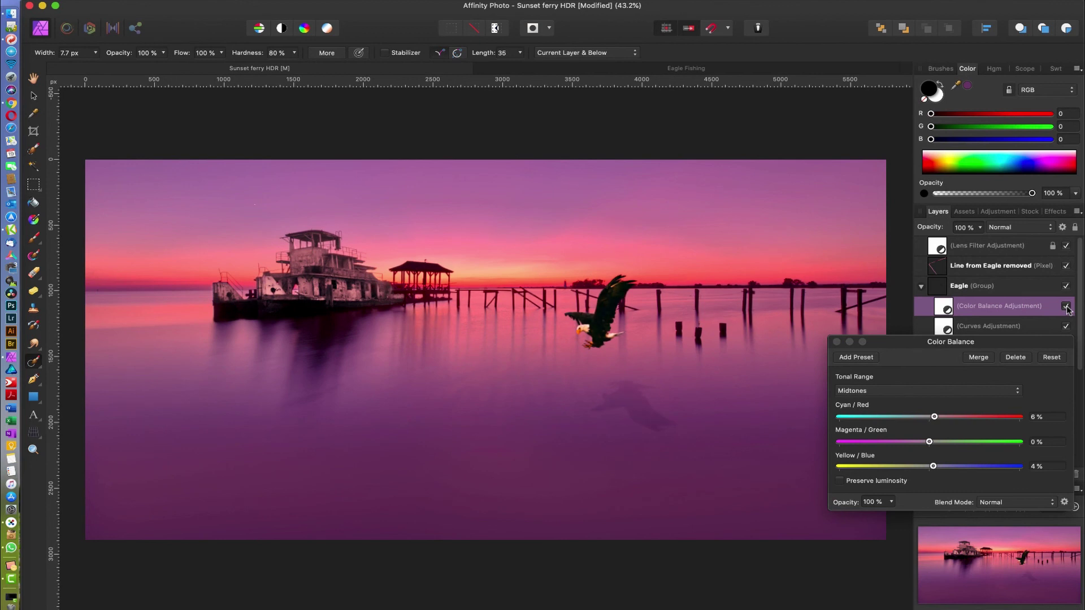
pyautogui.click(837, 342)
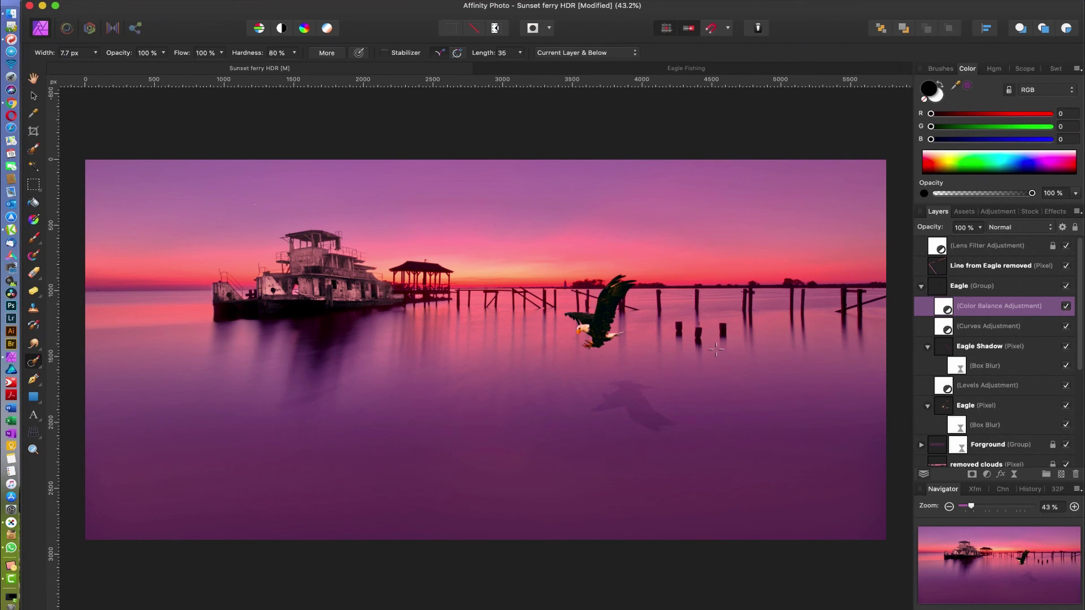
pyautogui.press('v')
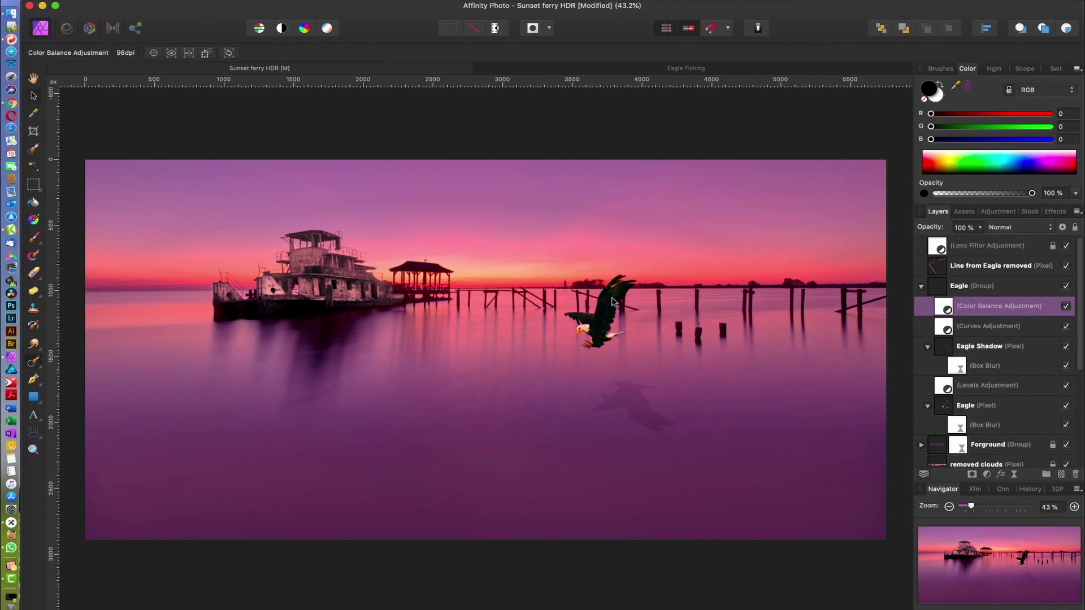
pyautogui.press('x')
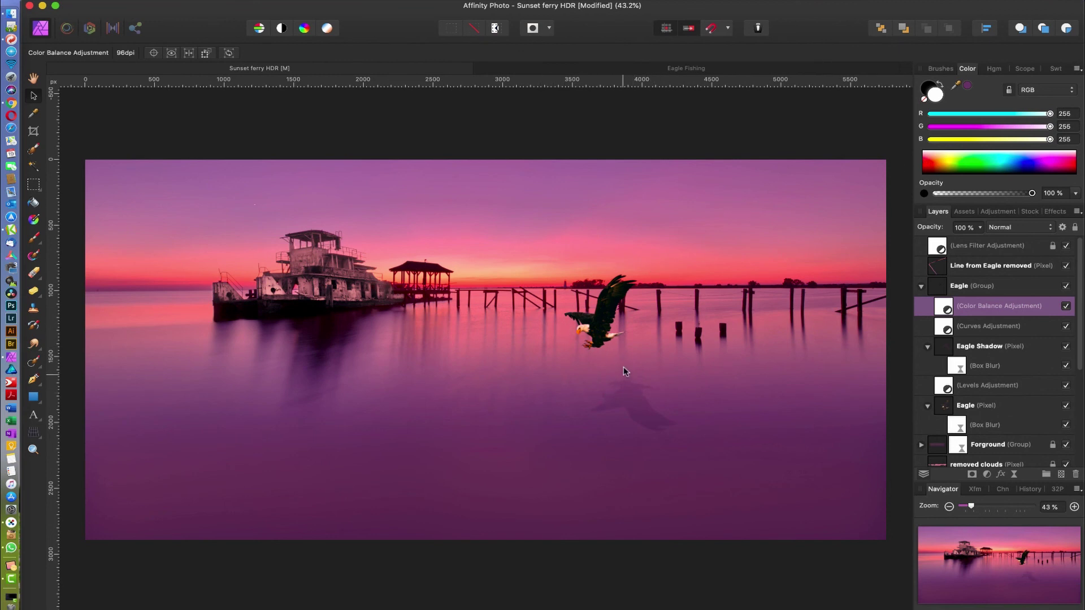
pyautogui.click(1066, 286)
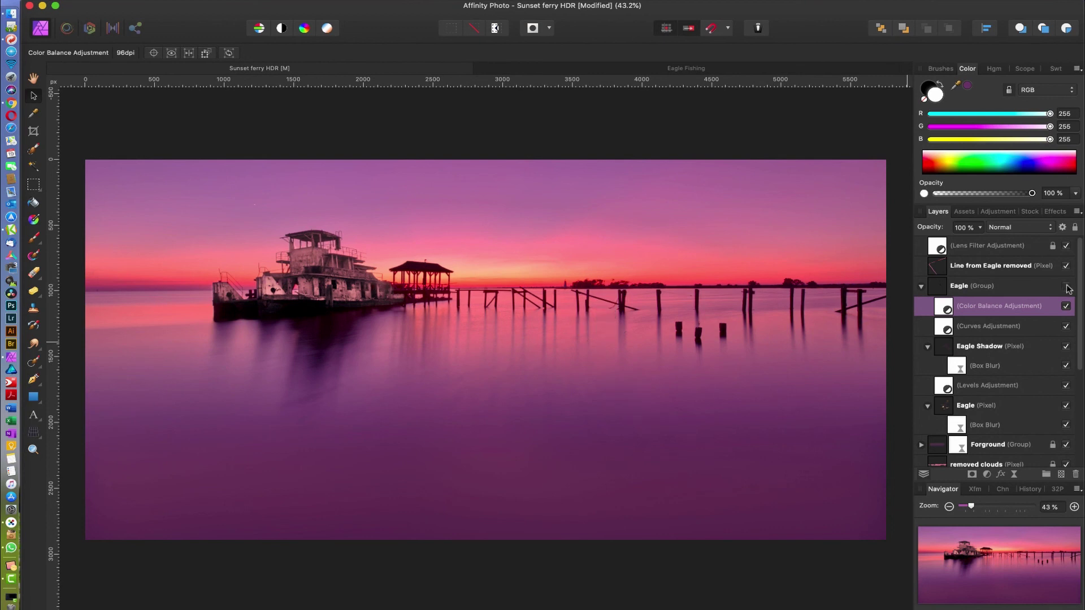
pyautogui.click(1067, 286)
pyautogui.click(1067, 286)
pyautogui.click(1067, 286)
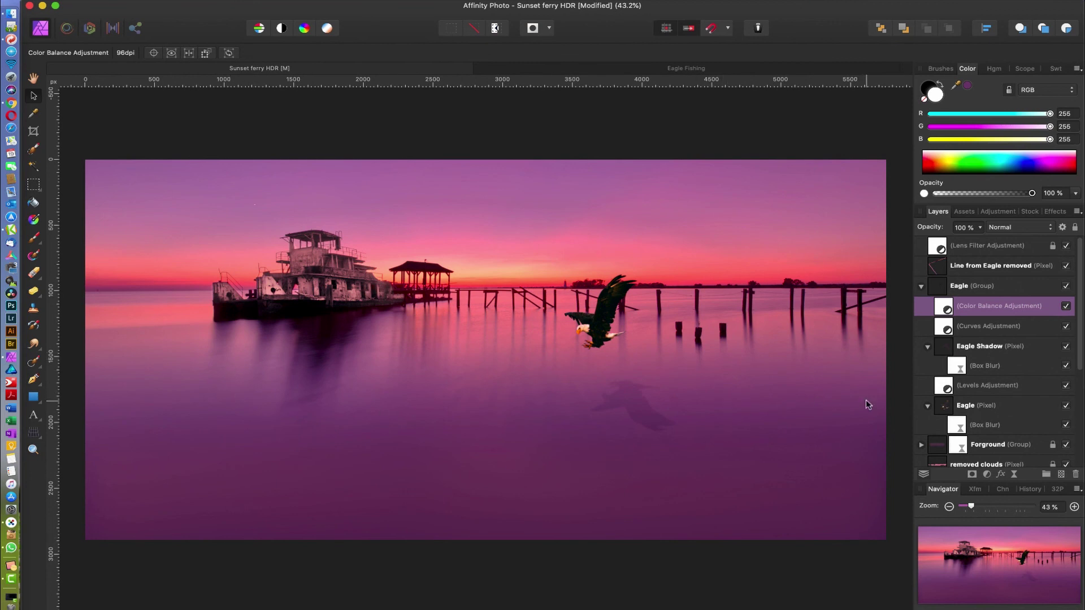
# - Raise the Eagle Shadow's Box Blur radius from 5.2 px to about 8.2 px
pyautogui.click(974, 365)
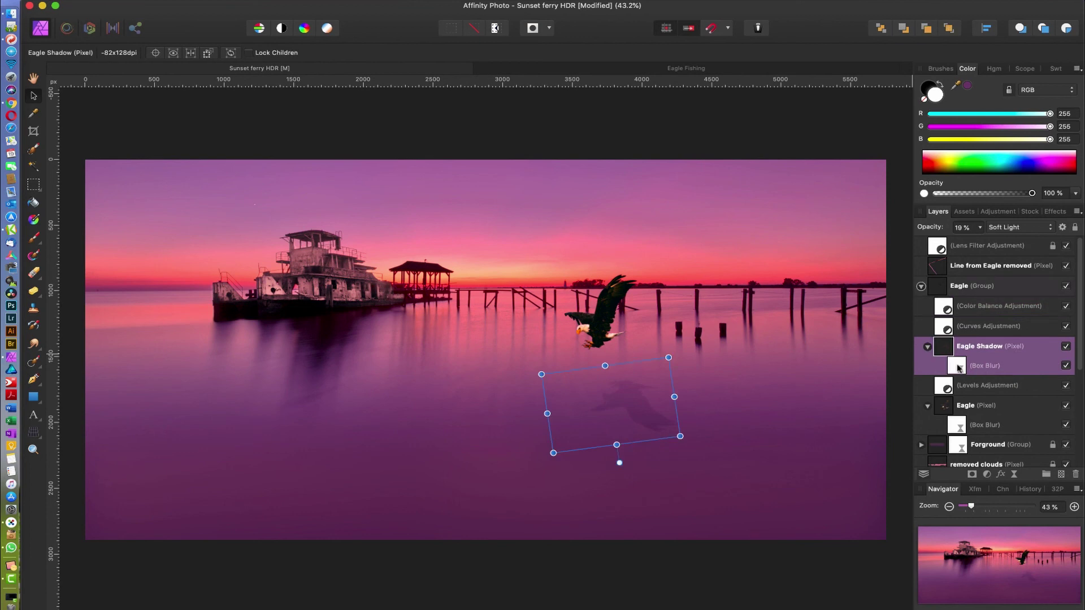
pyautogui.doubleClick(958, 368)
pyautogui.moveTo(726, 565); pyautogui.dragTo(758, 571)
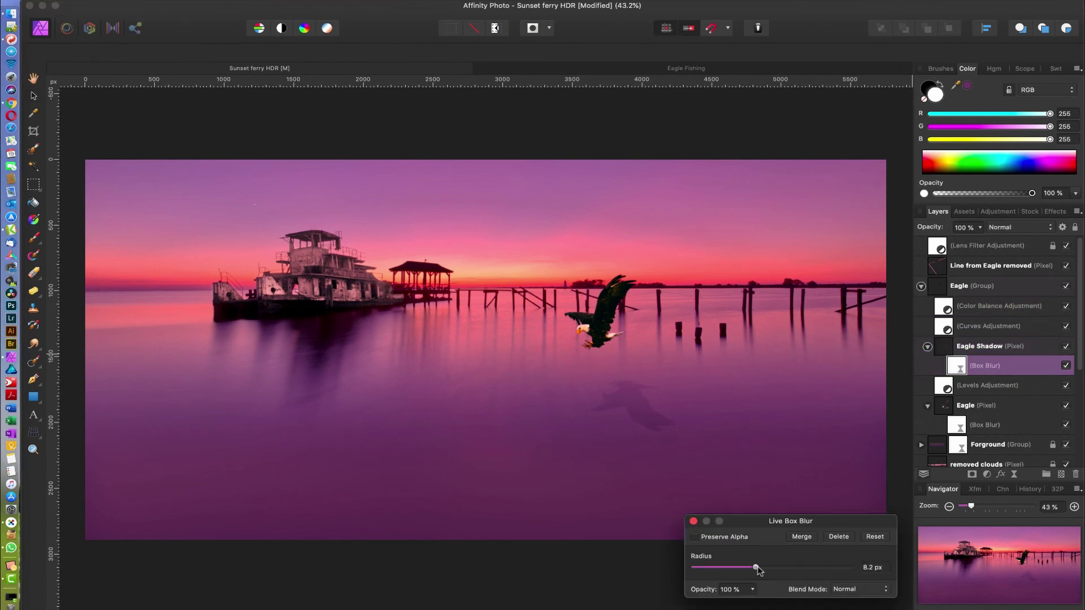